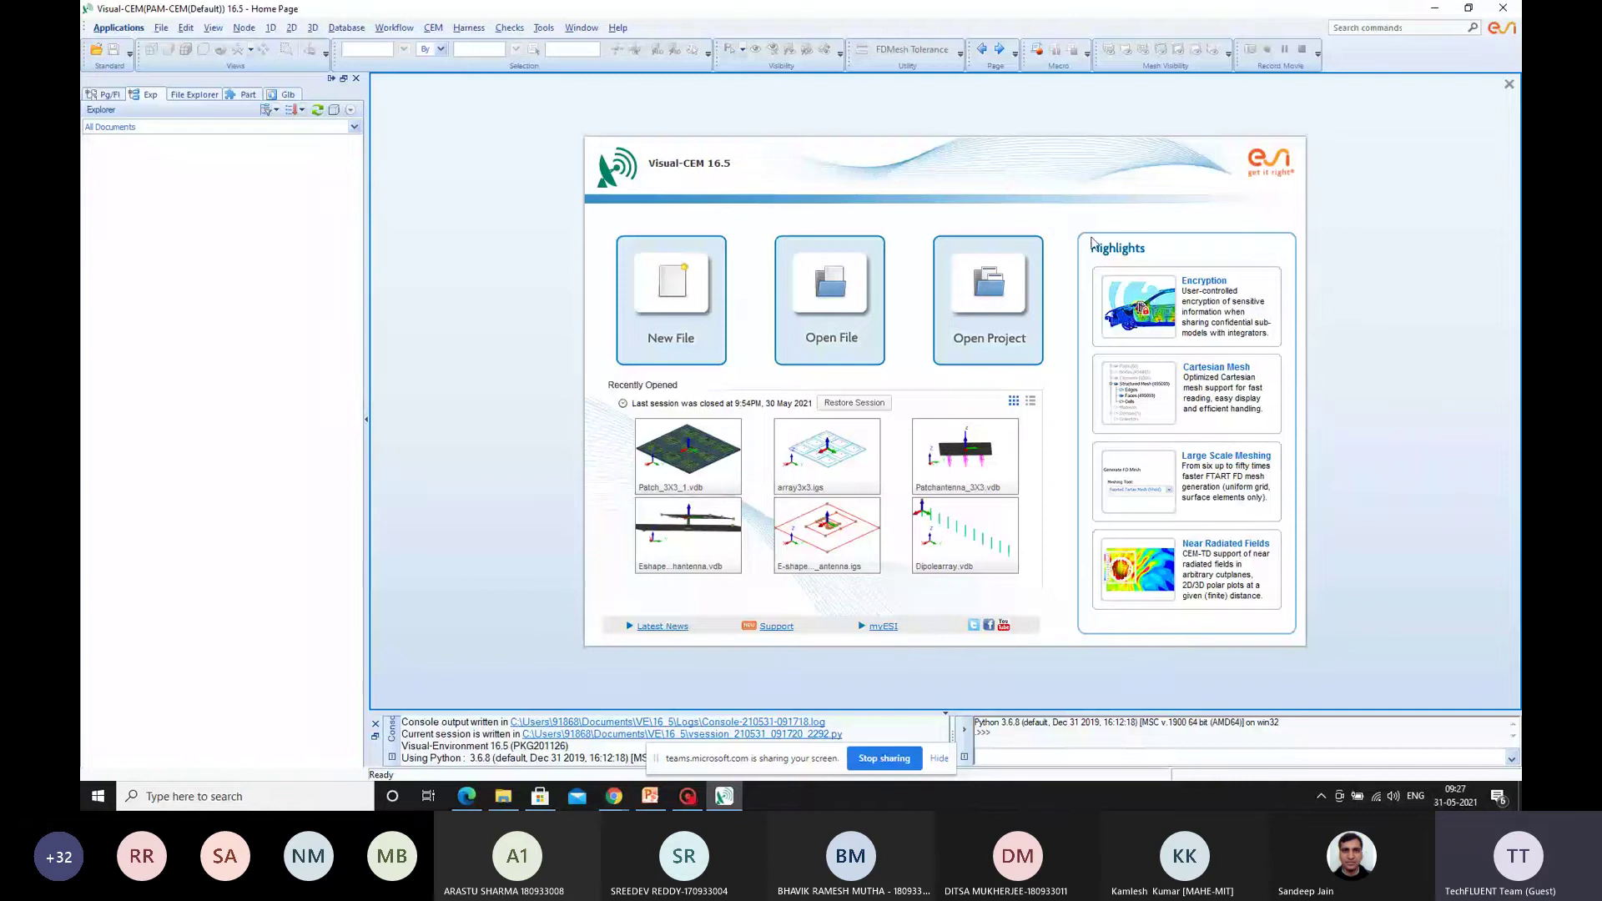
mouse_move(828, 465)
mouse_move(614, 806)
click(467, 796)
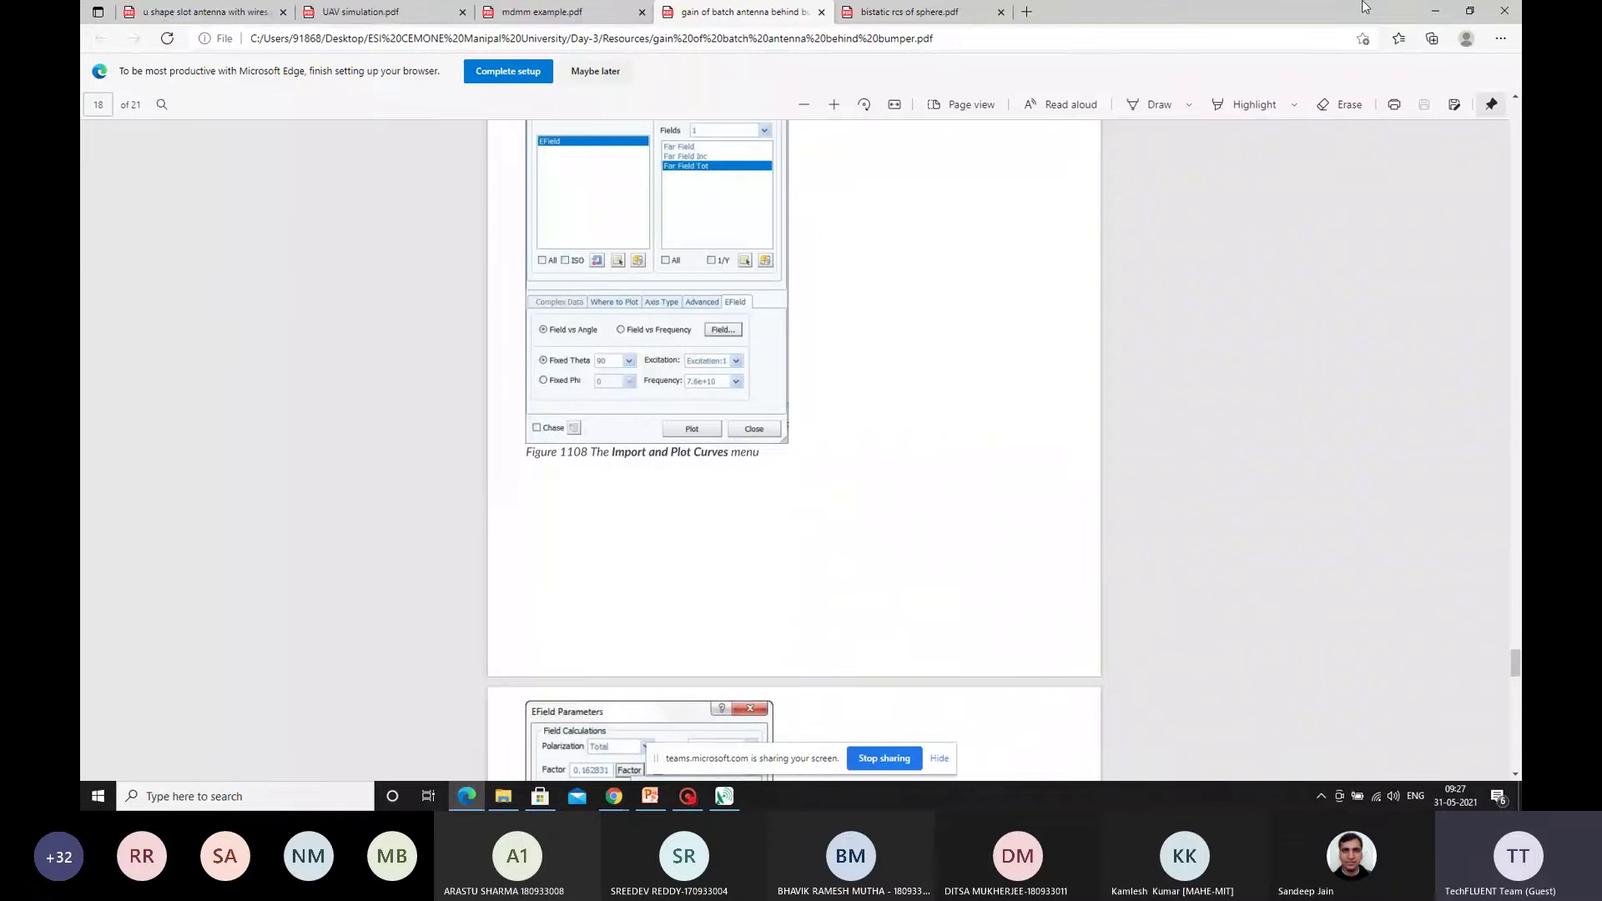
click(1434, 10)
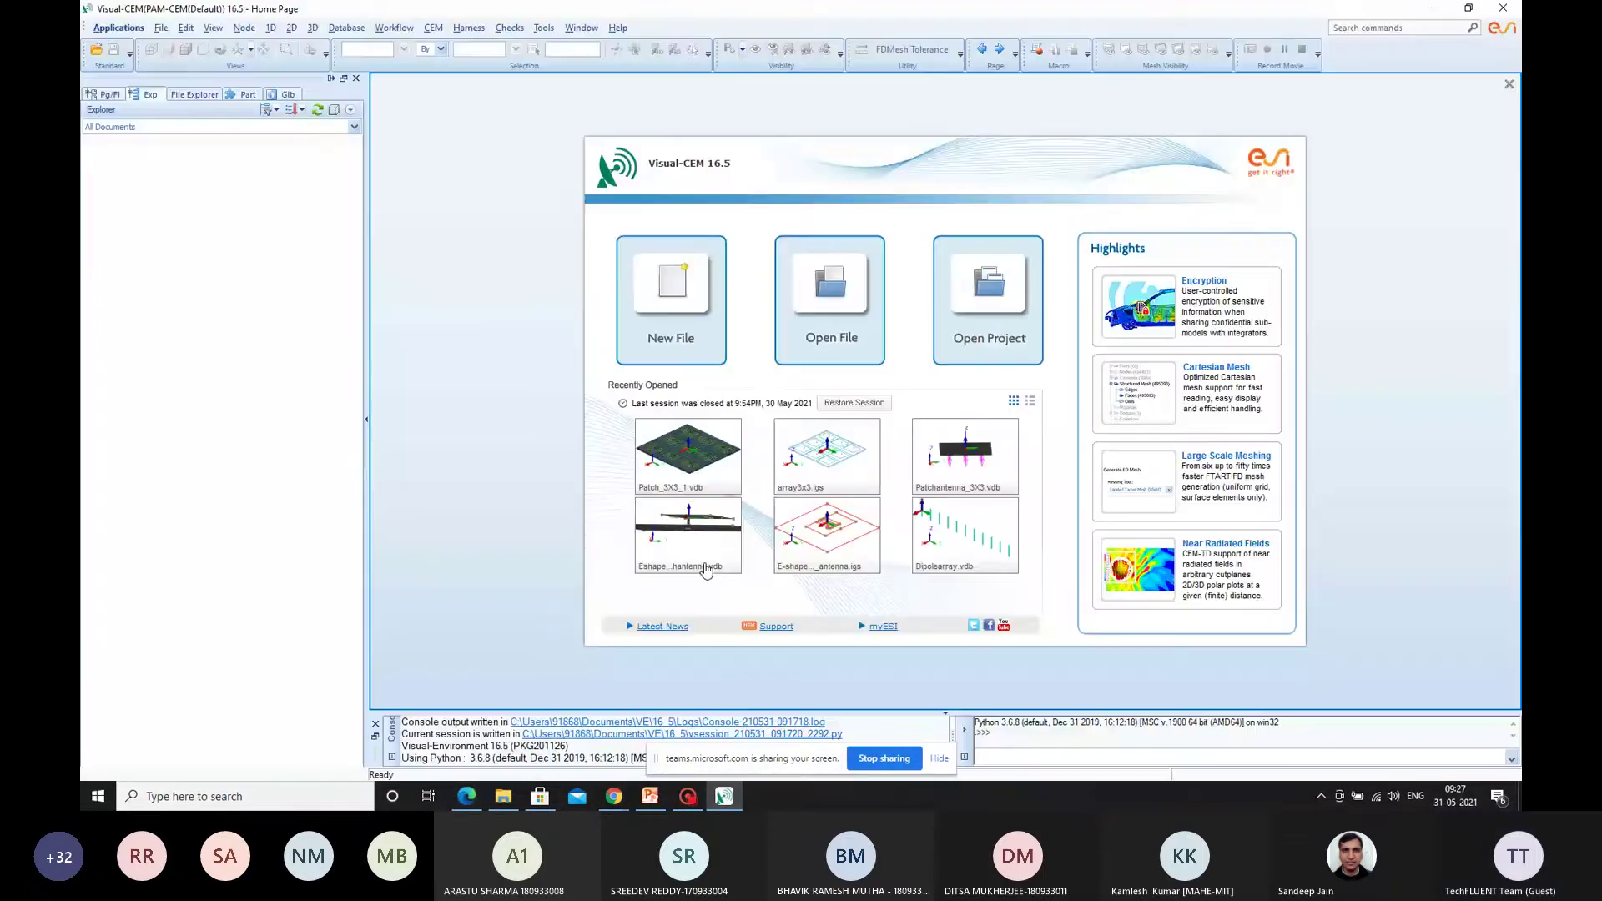
Step: Open the 3-by-3 patch antenna SWE tutorial PDF from the Day-2 Resources folder and review its geometry description
click(1434, 10)
double_click(279, 34)
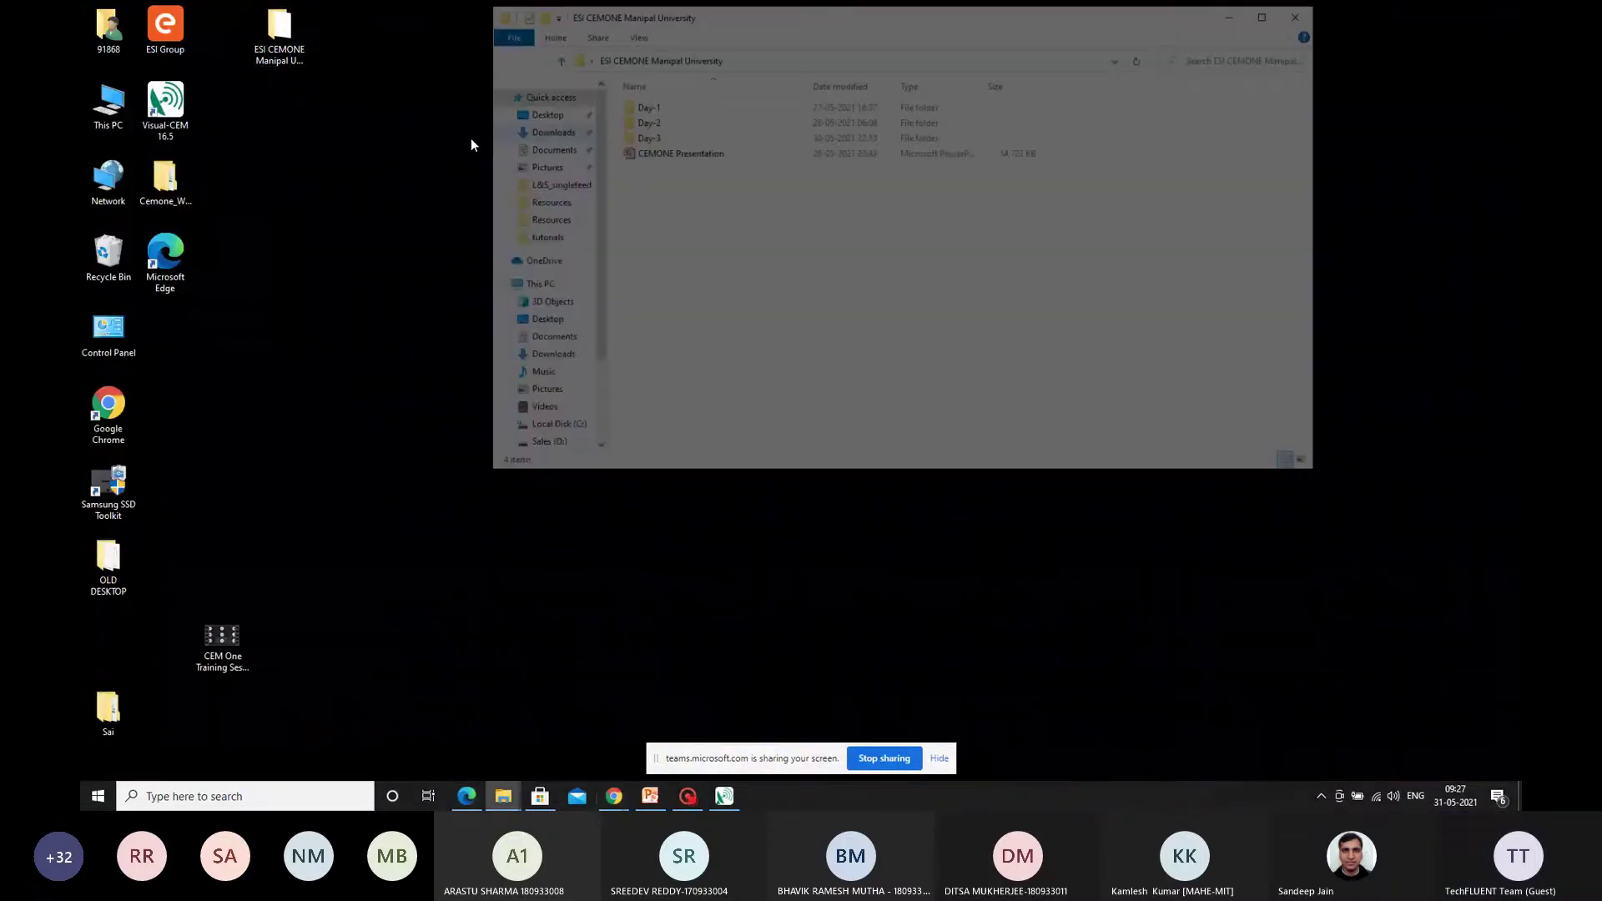
double_click(655, 120)
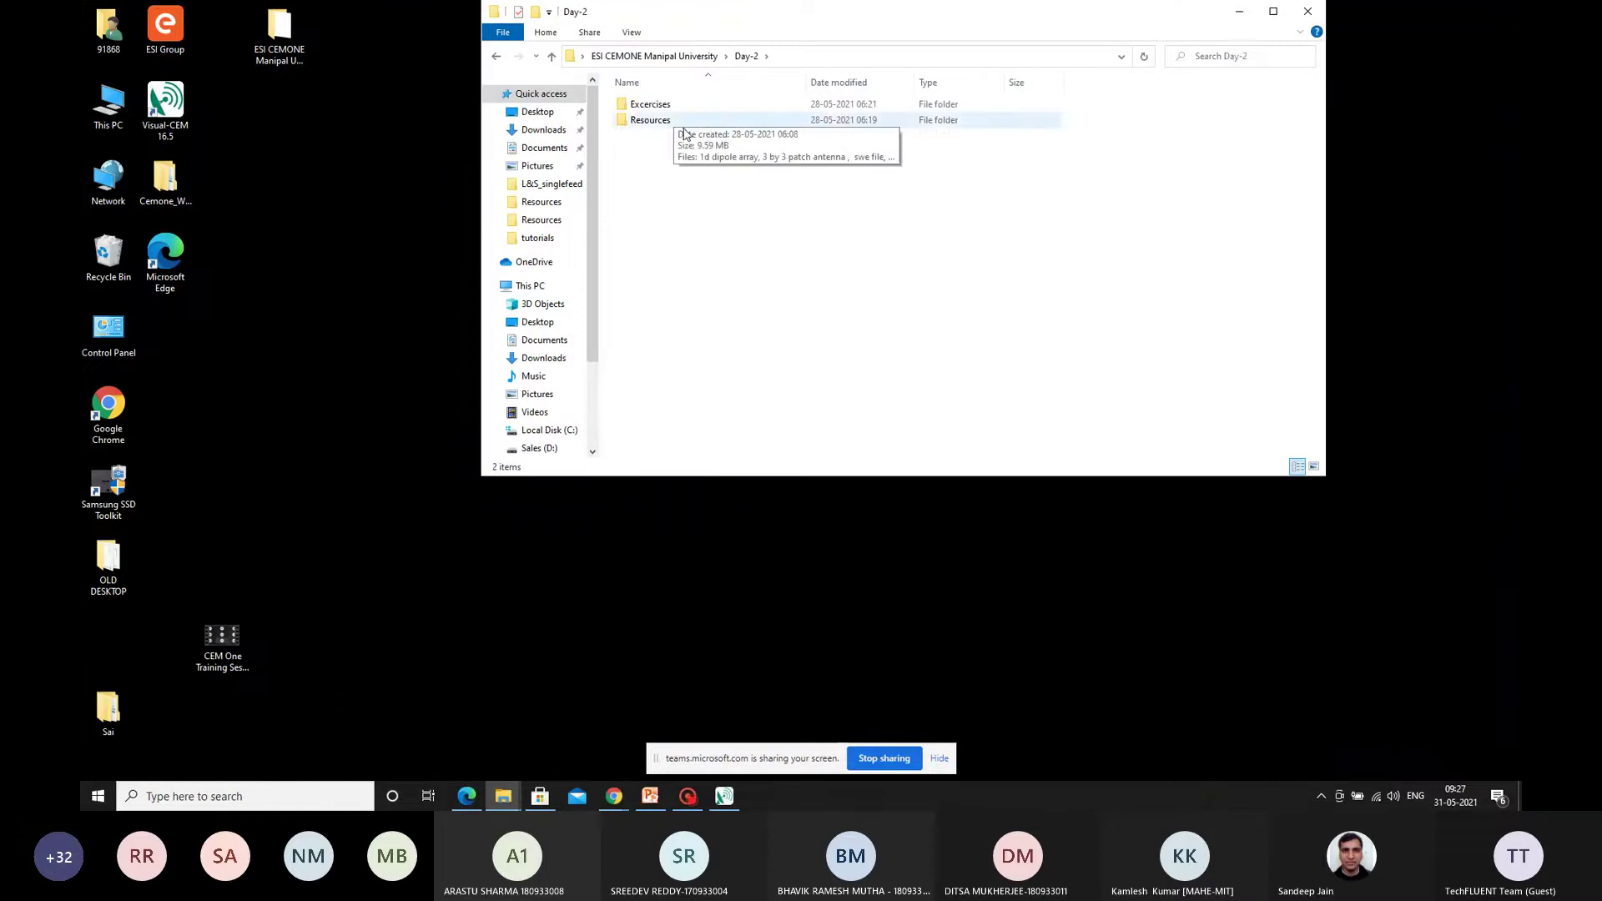
double_click(680, 121)
double_click(706, 121)
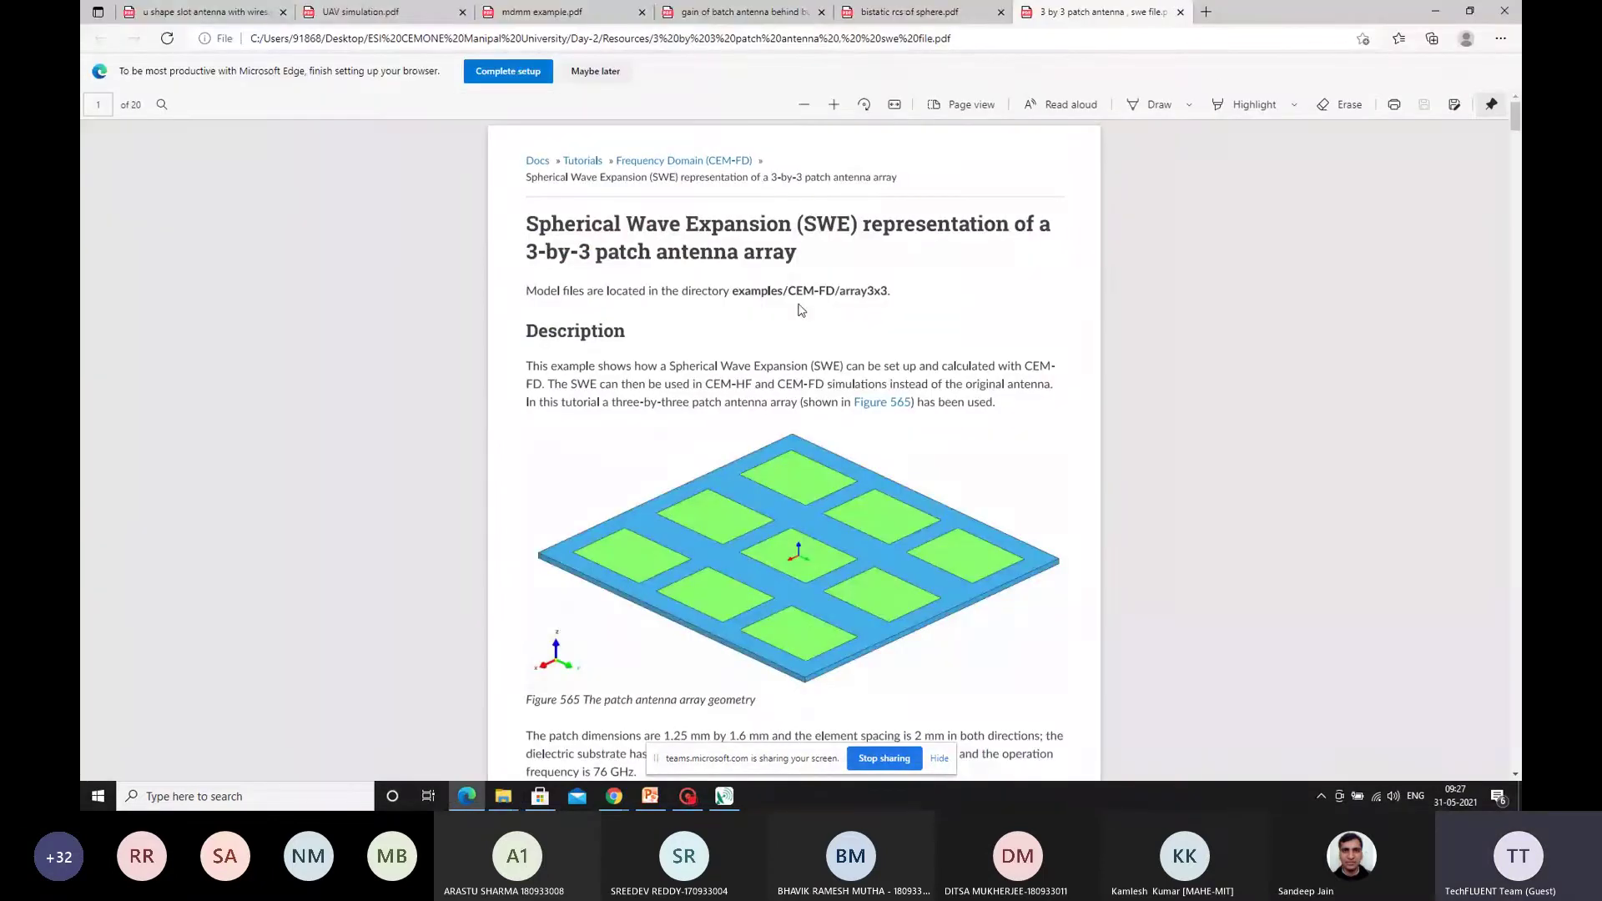
scroll(800, 309, down, 7)
scroll(423, 618, up, 6)
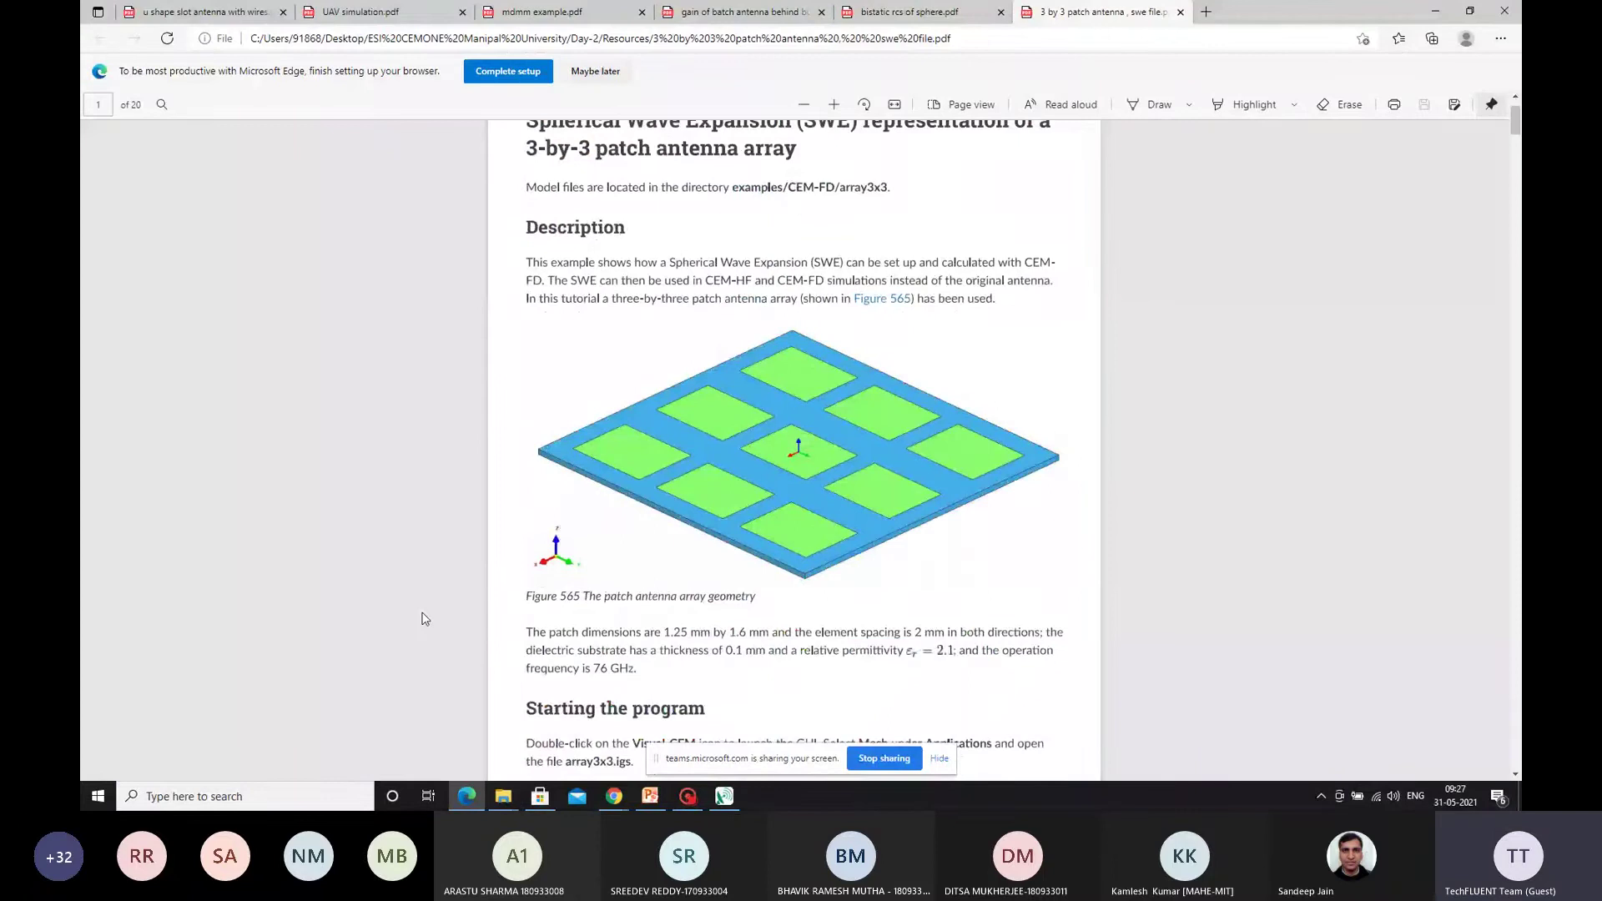
scroll(943, 338, down, 1)
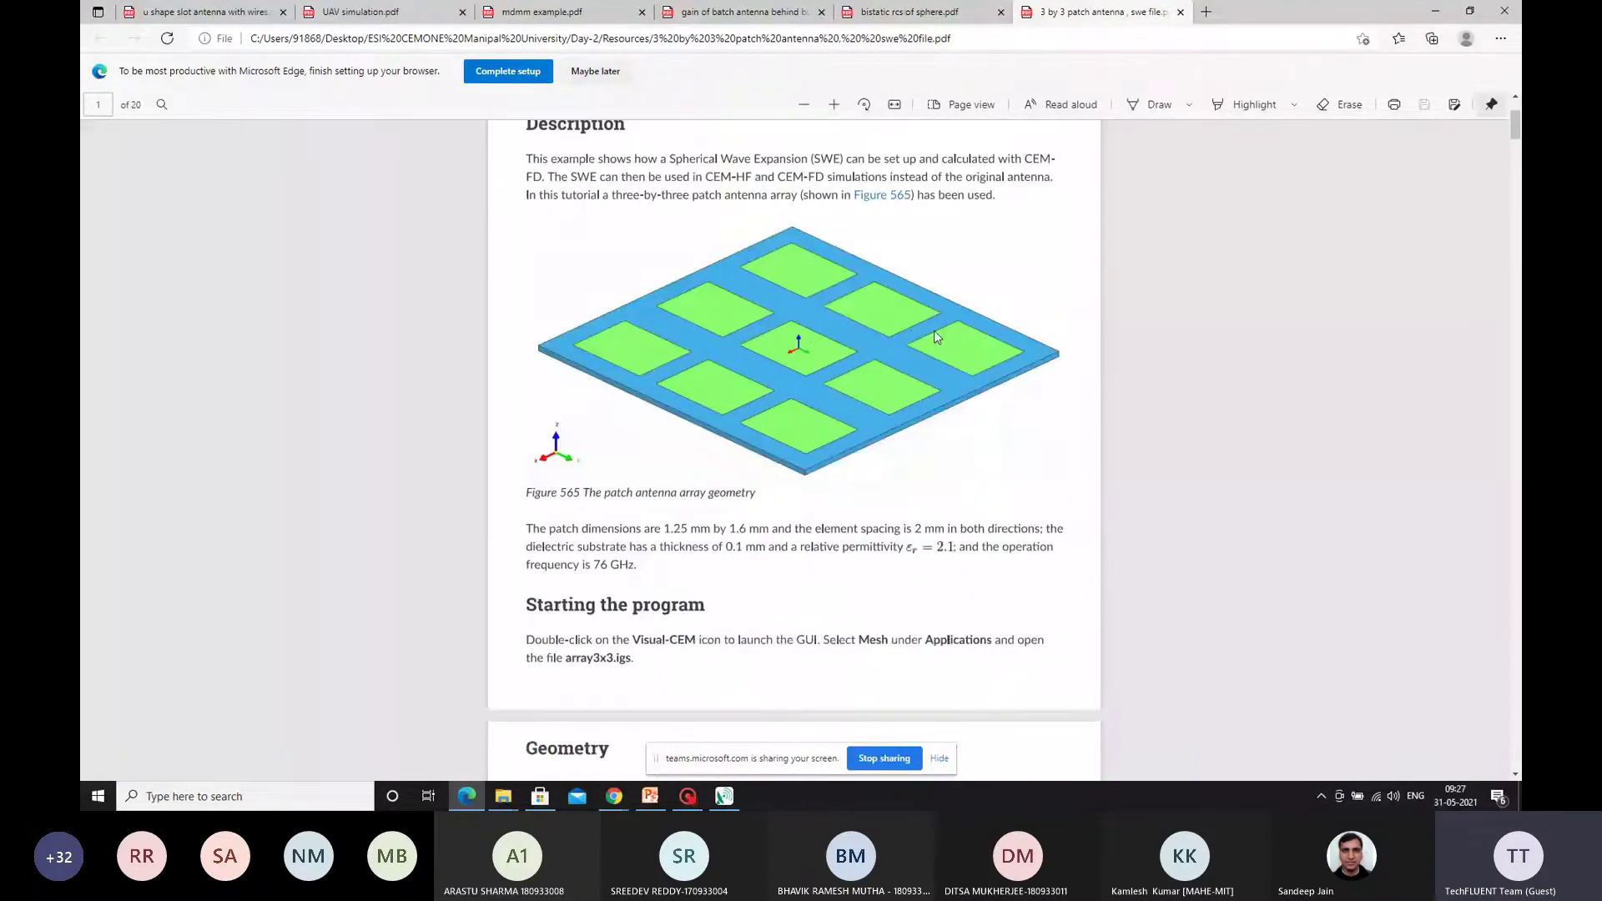
click(1503, 10)
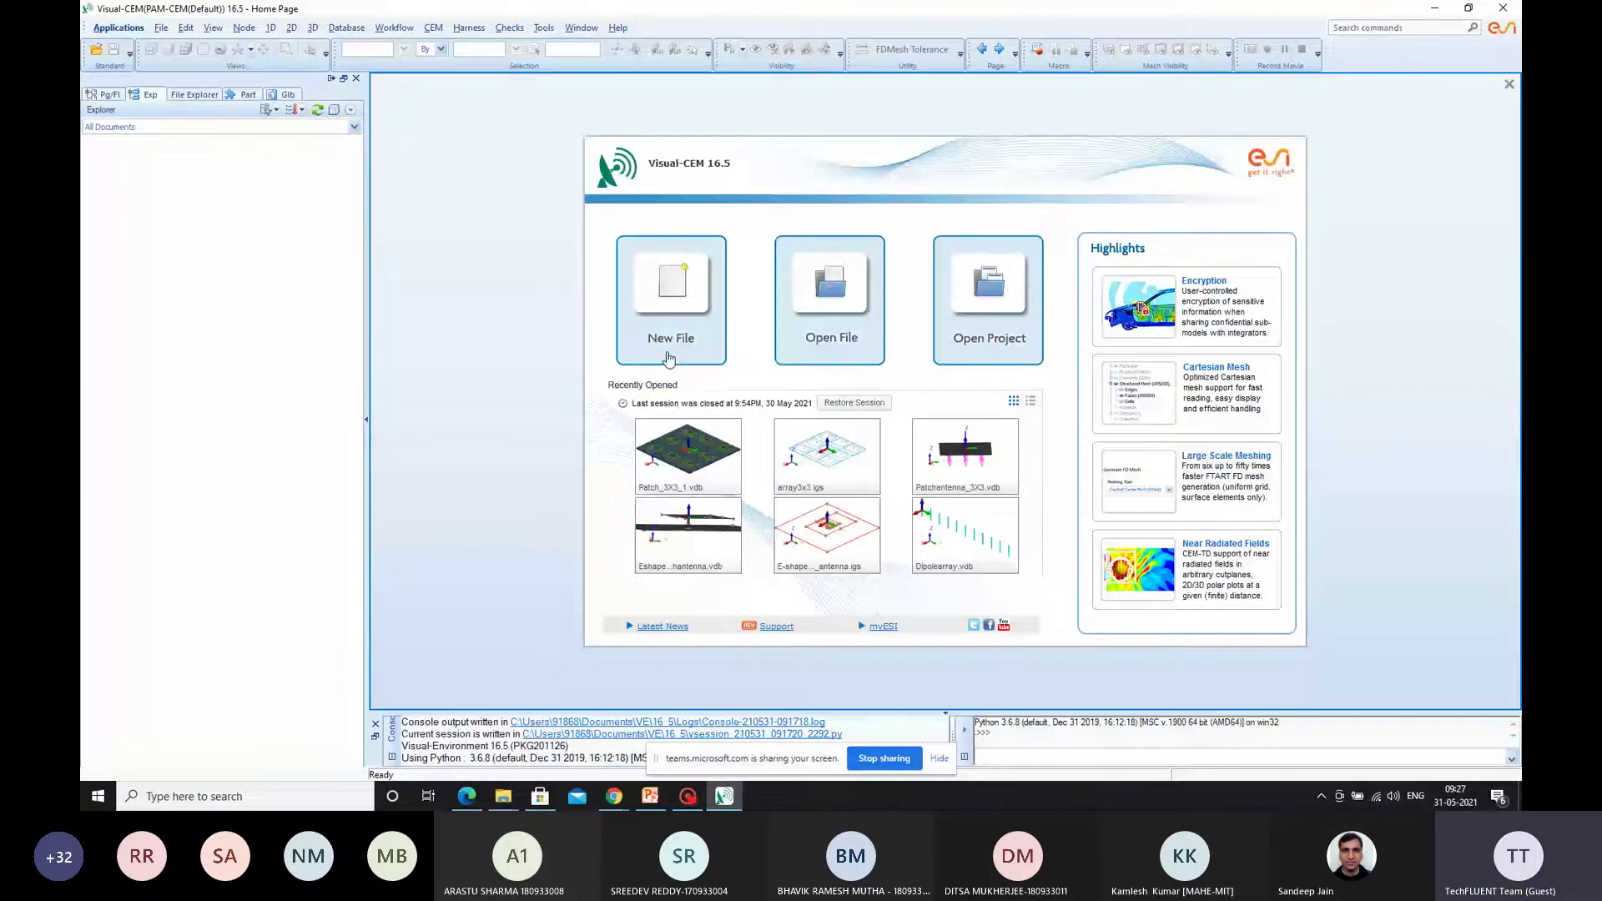
Step: Open the recent file array3x3.igs and switch to the Mesh application
click(801, 457)
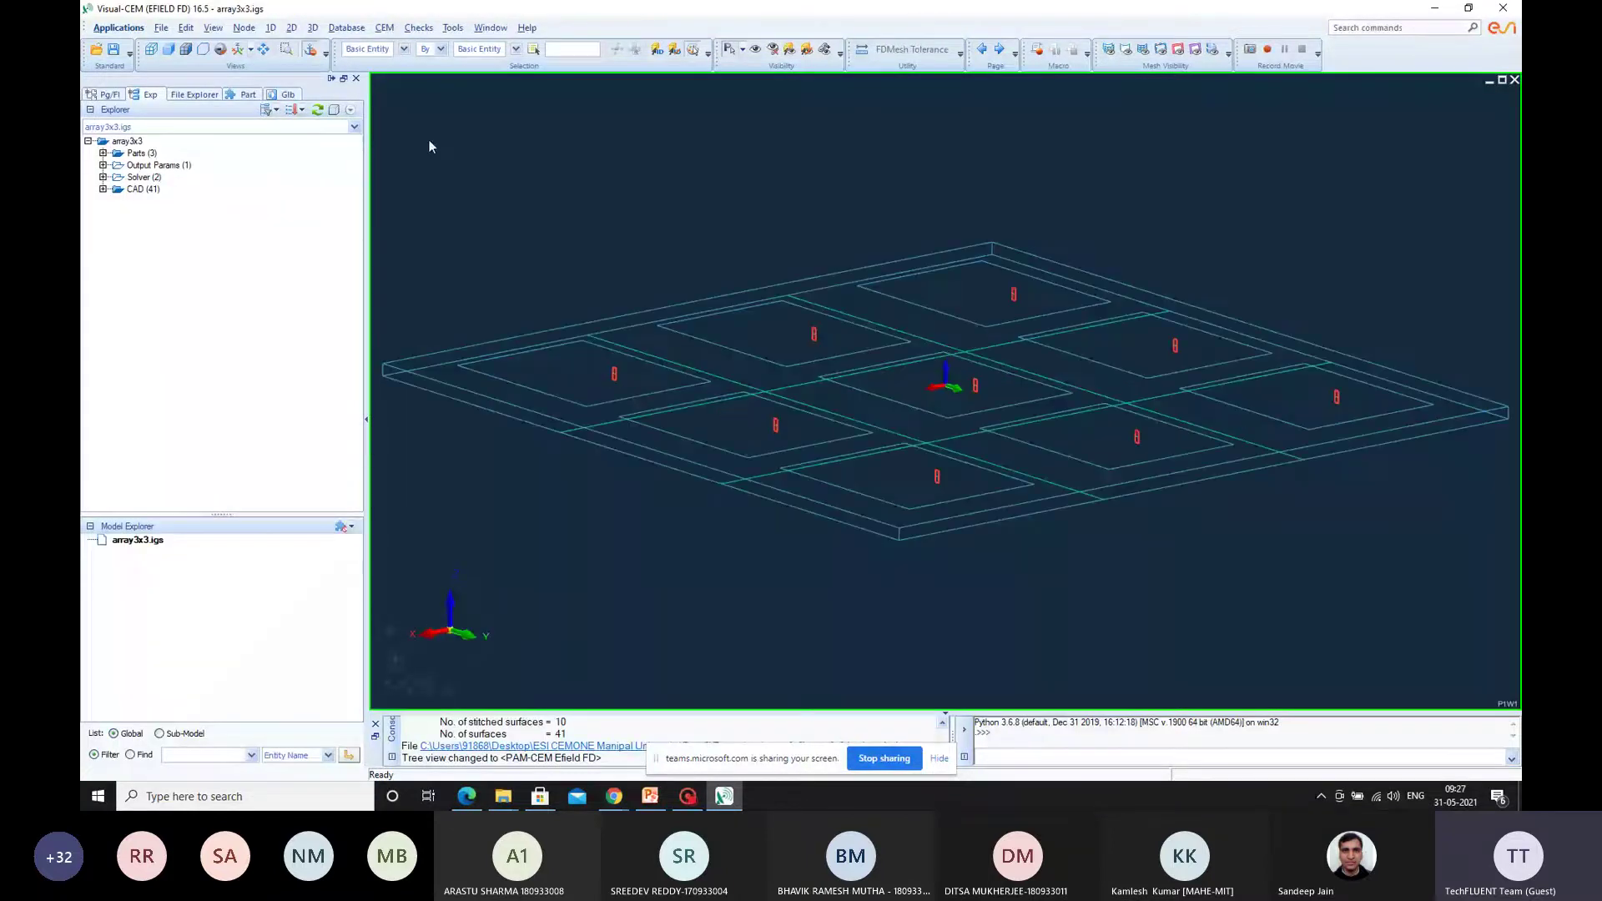
click(132, 26)
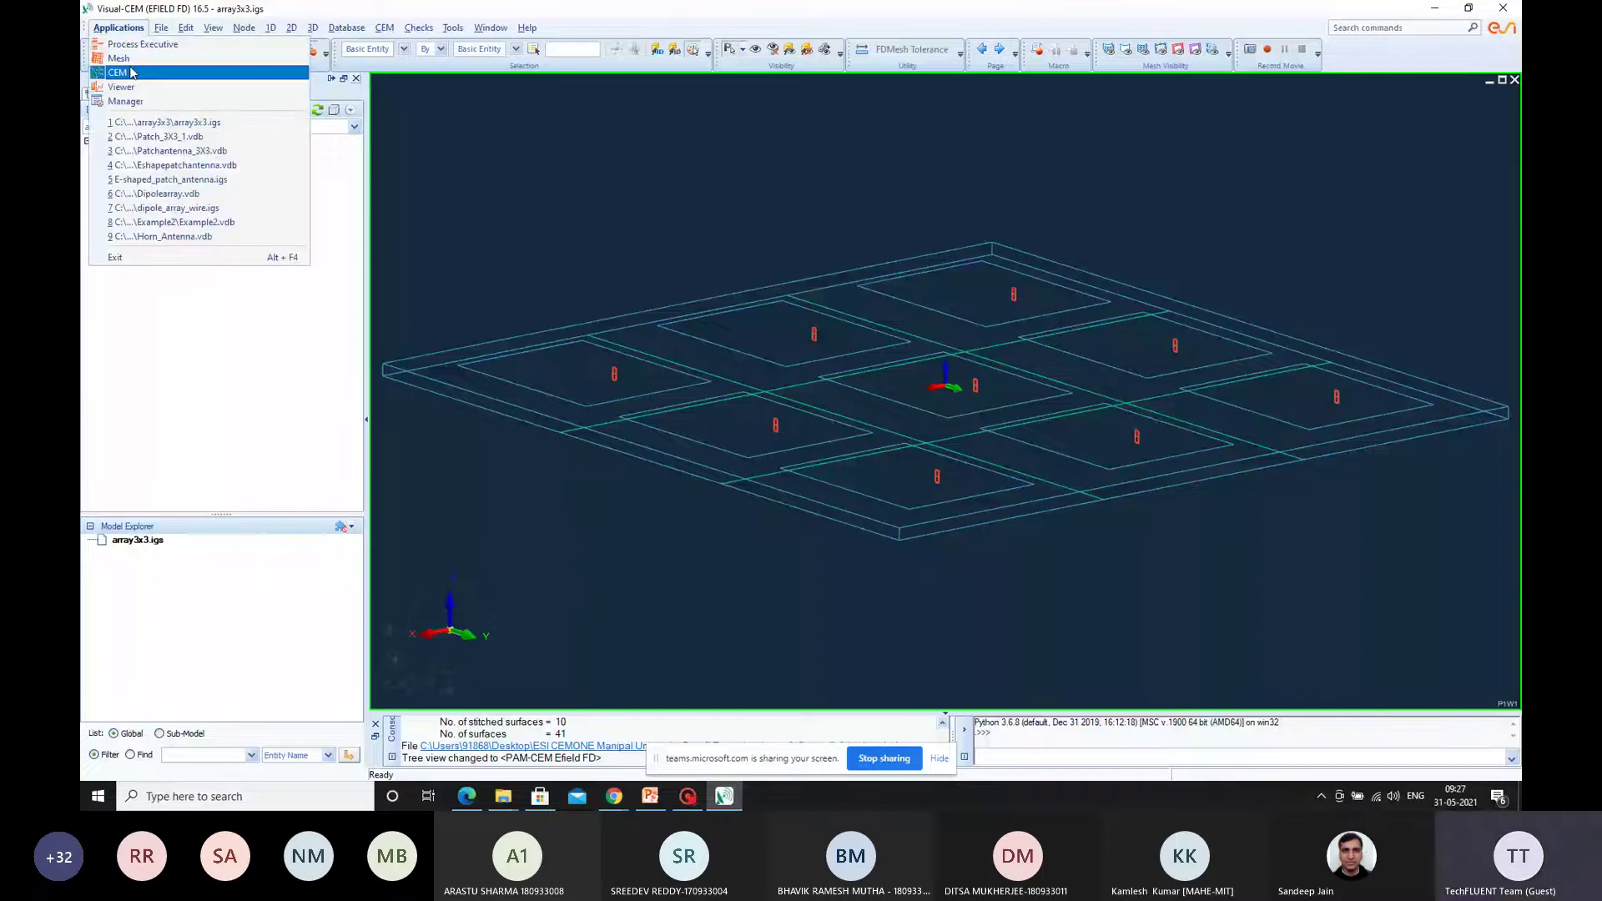
click(119, 58)
Step: Stitch the adjacent surfaces of the patch array geometry with the advanced options of the surface Repair tool
click(281, 27)
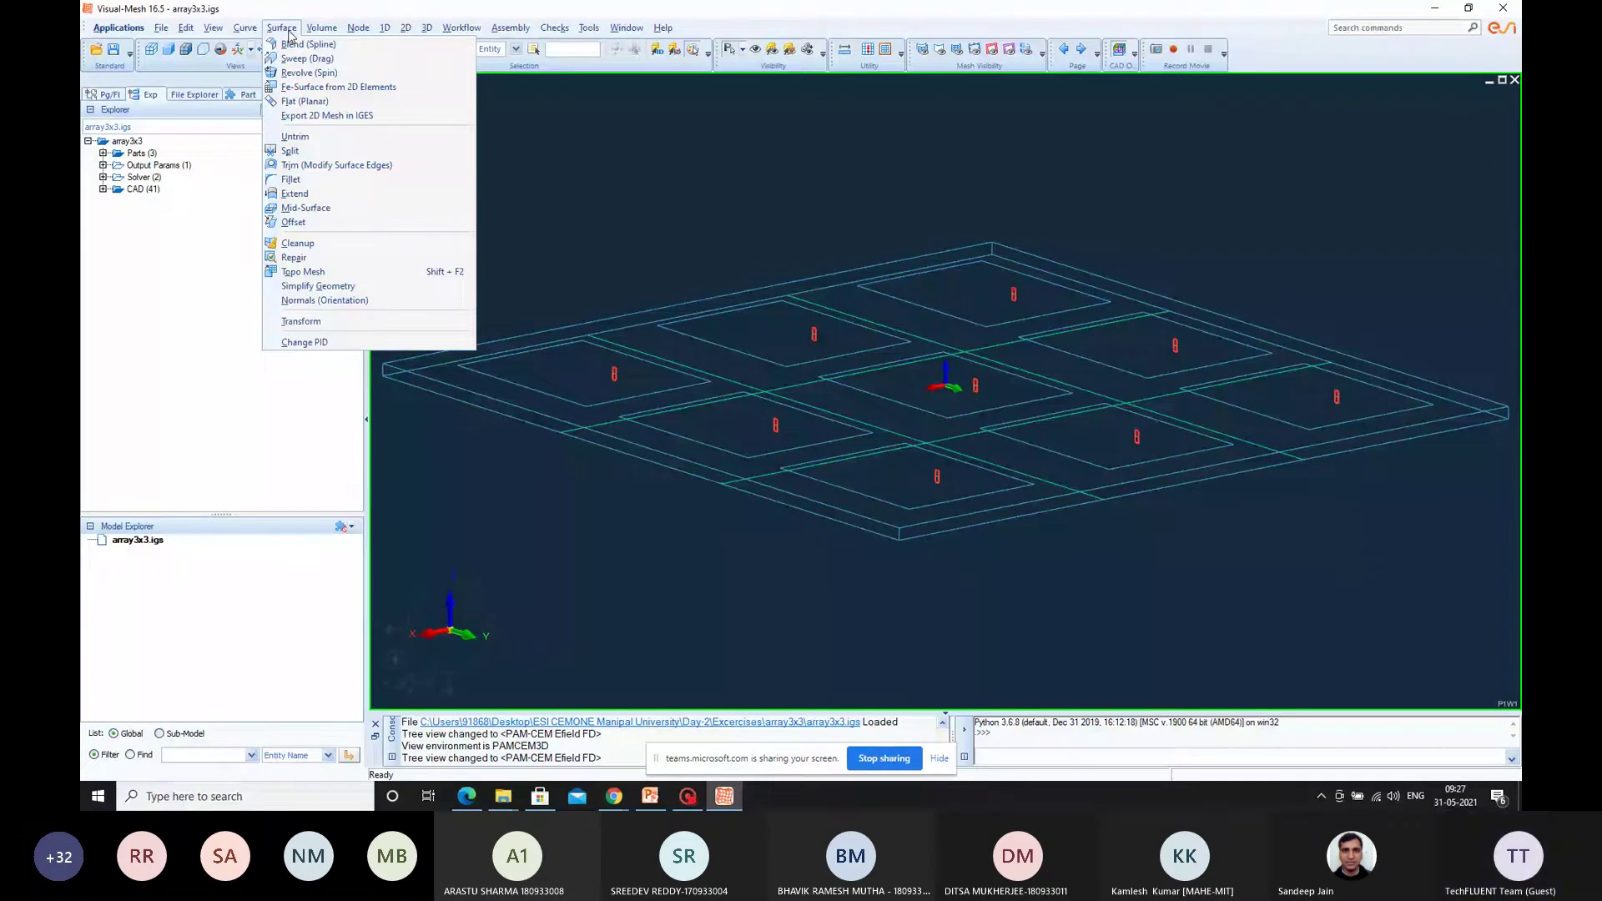
click(294, 257)
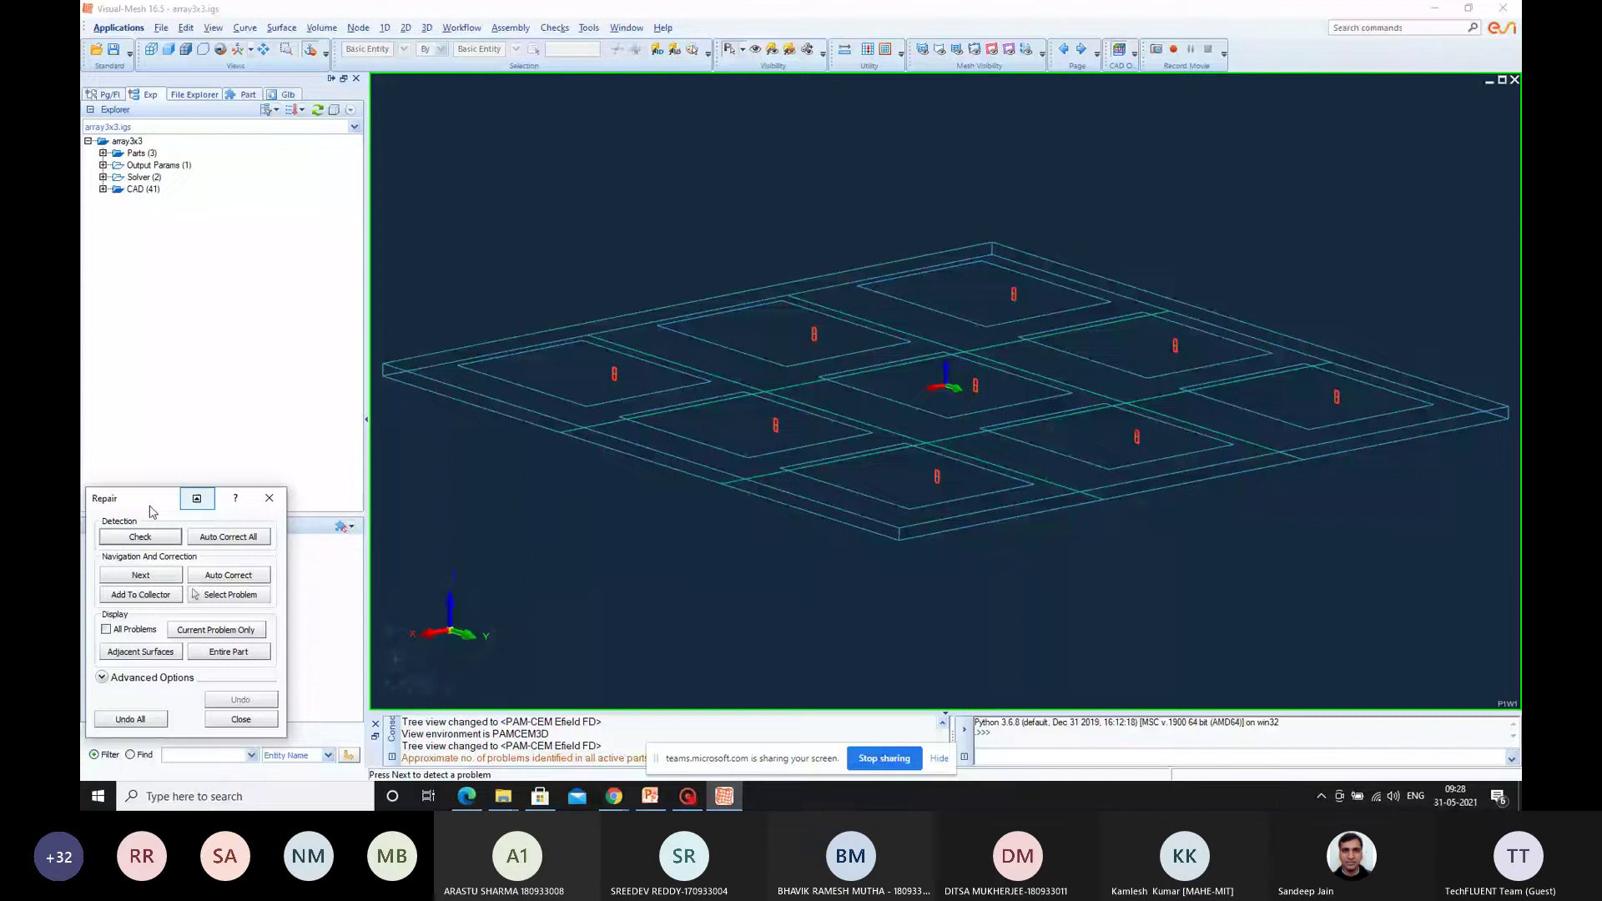
drag(153, 511, 363, 206)
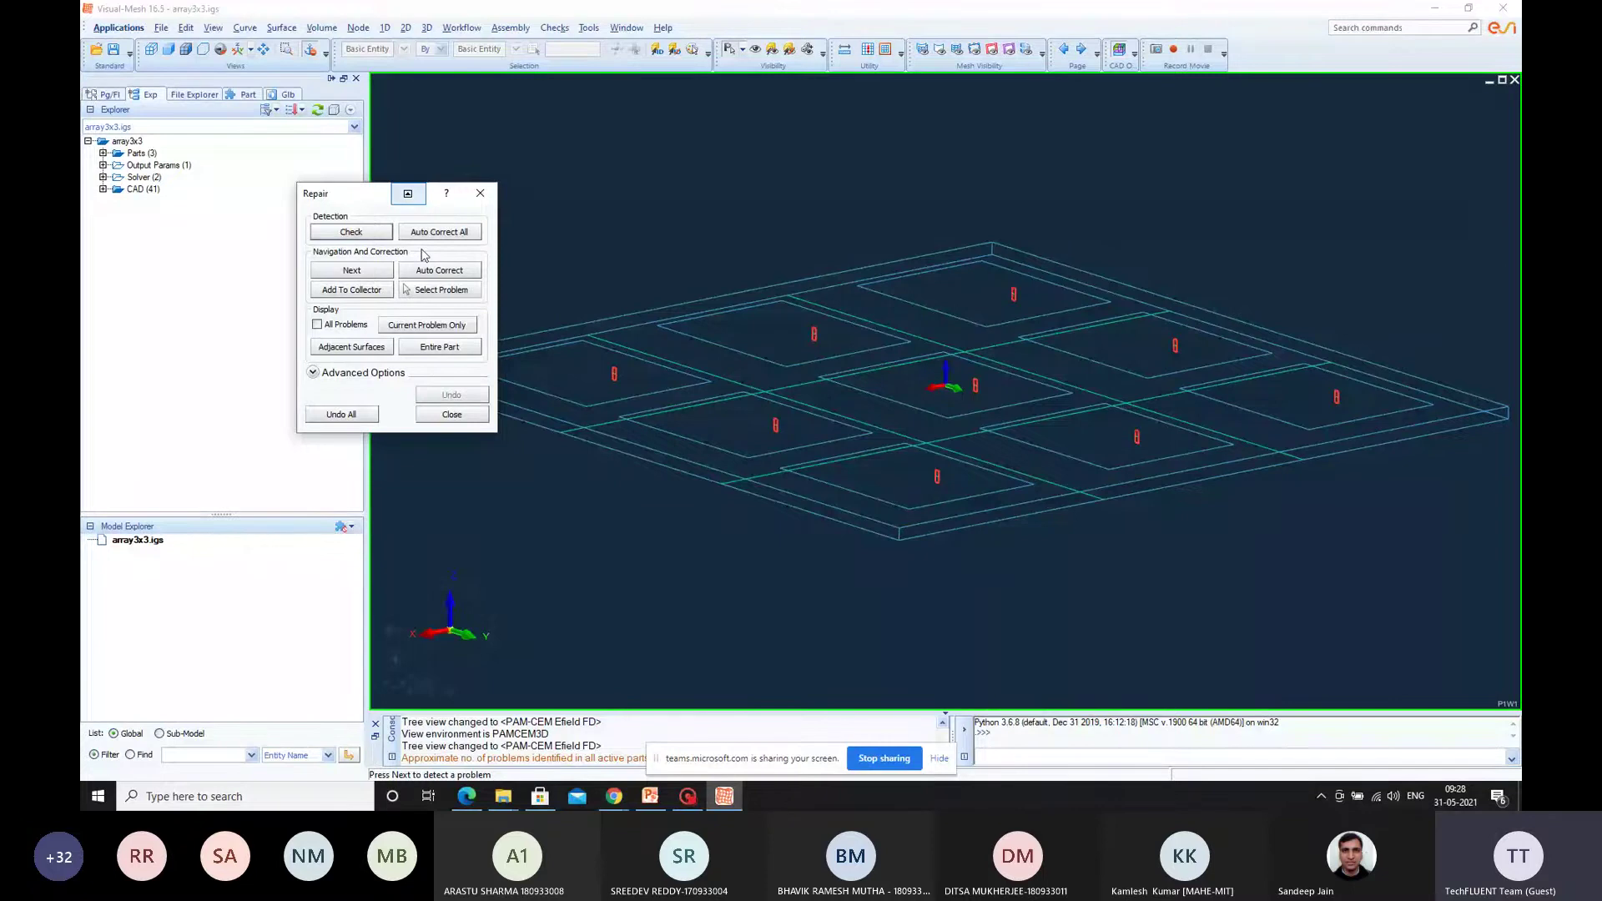
click(359, 372)
click(453, 539)
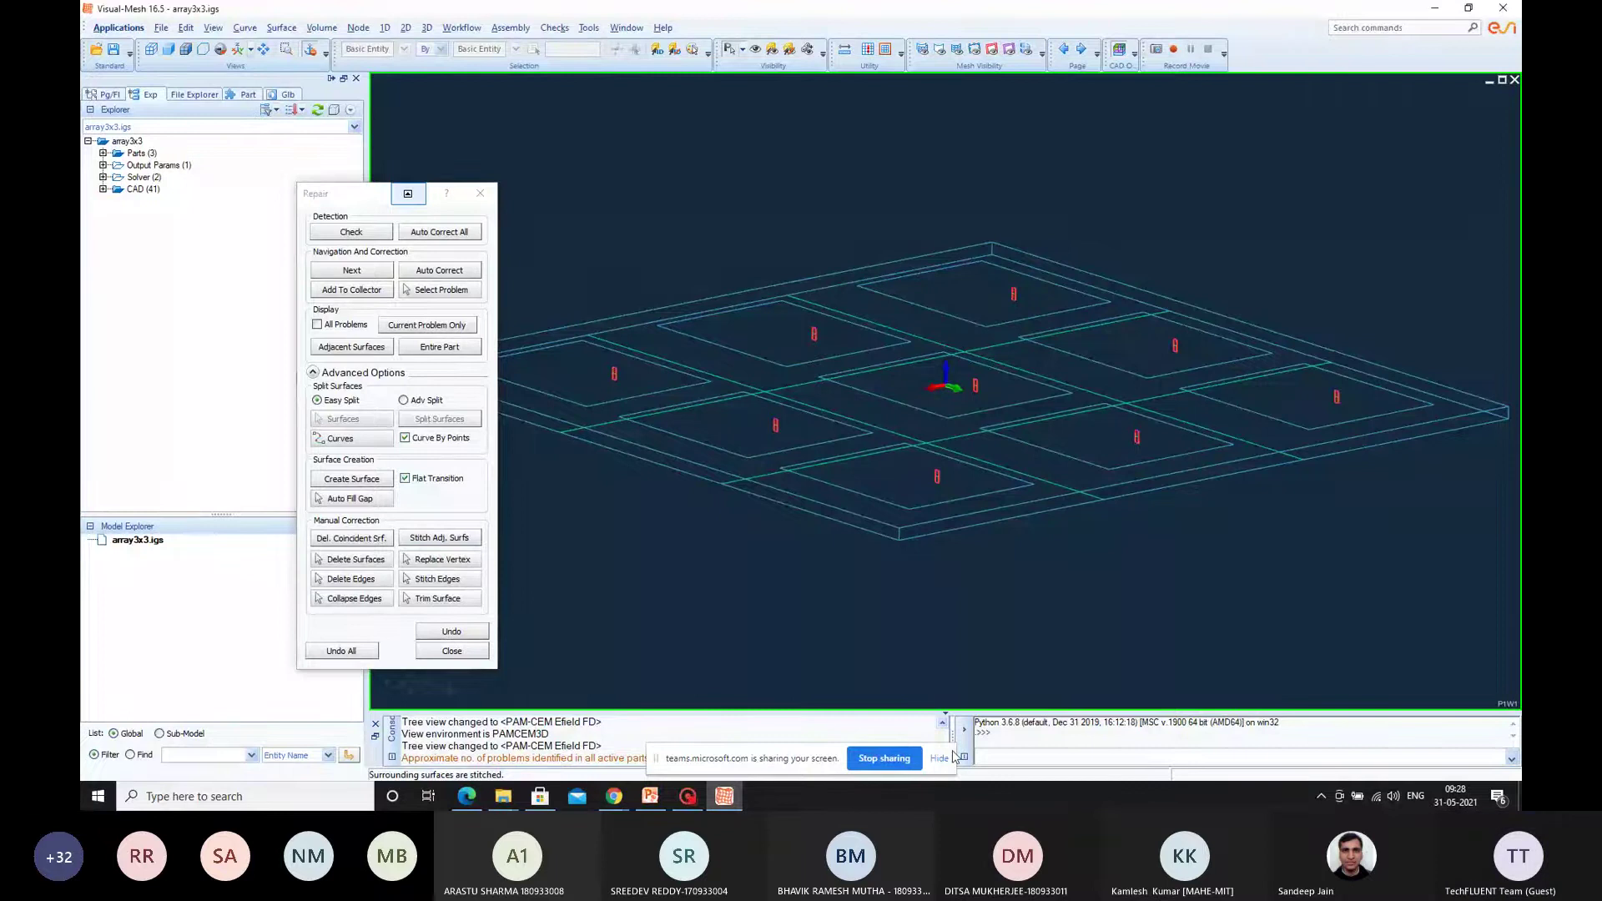
drag(728, 757, 1118, 695)
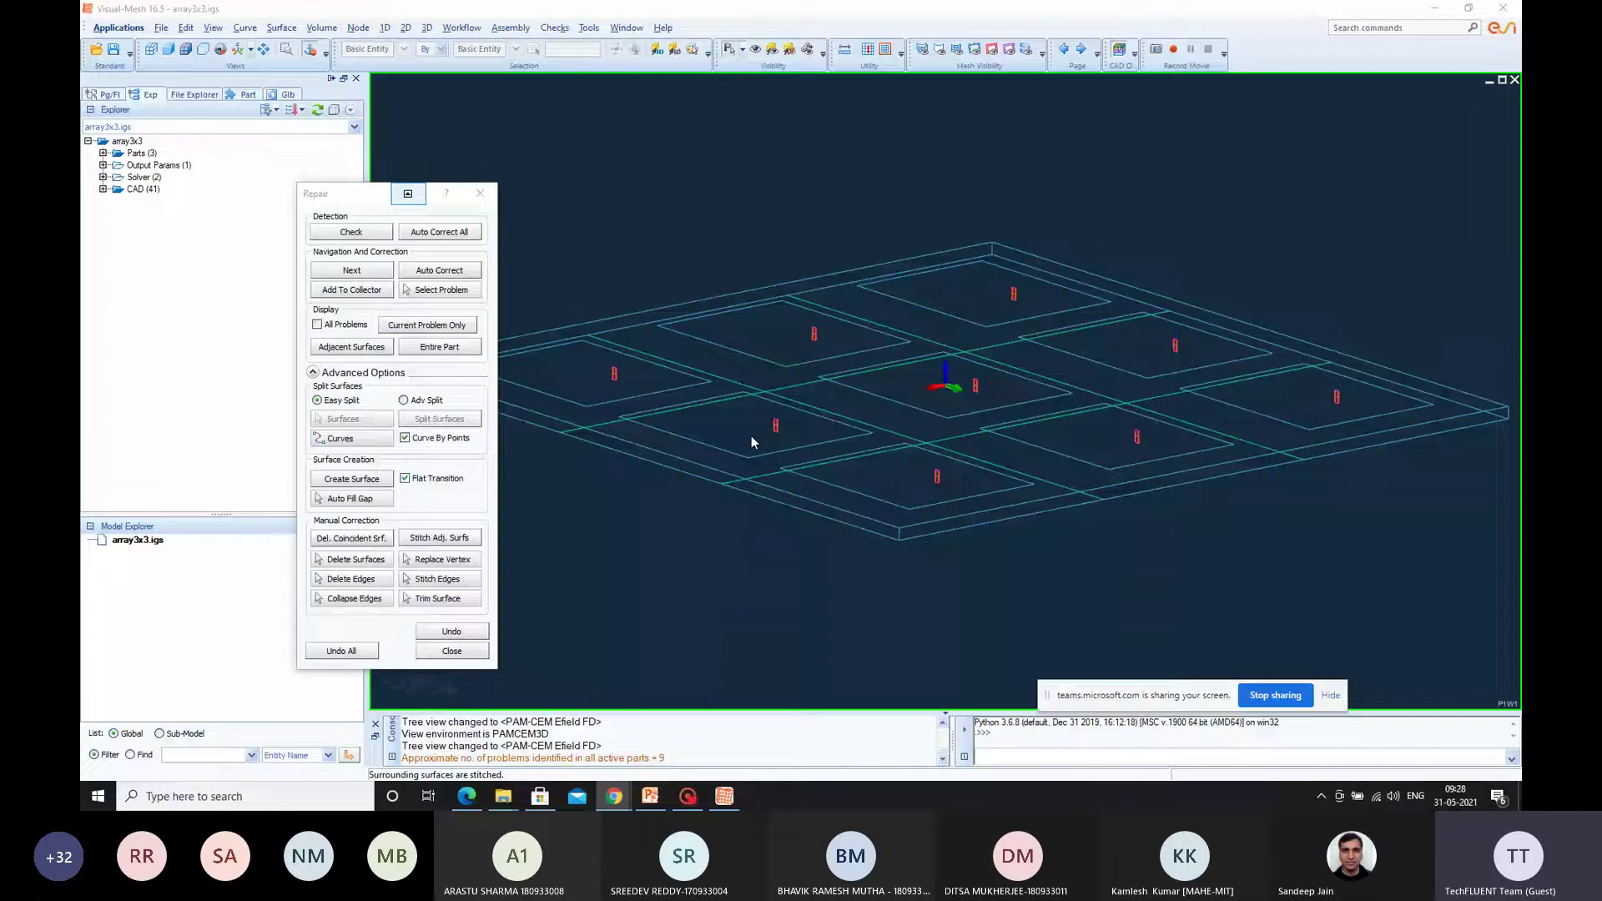
key(Escape)
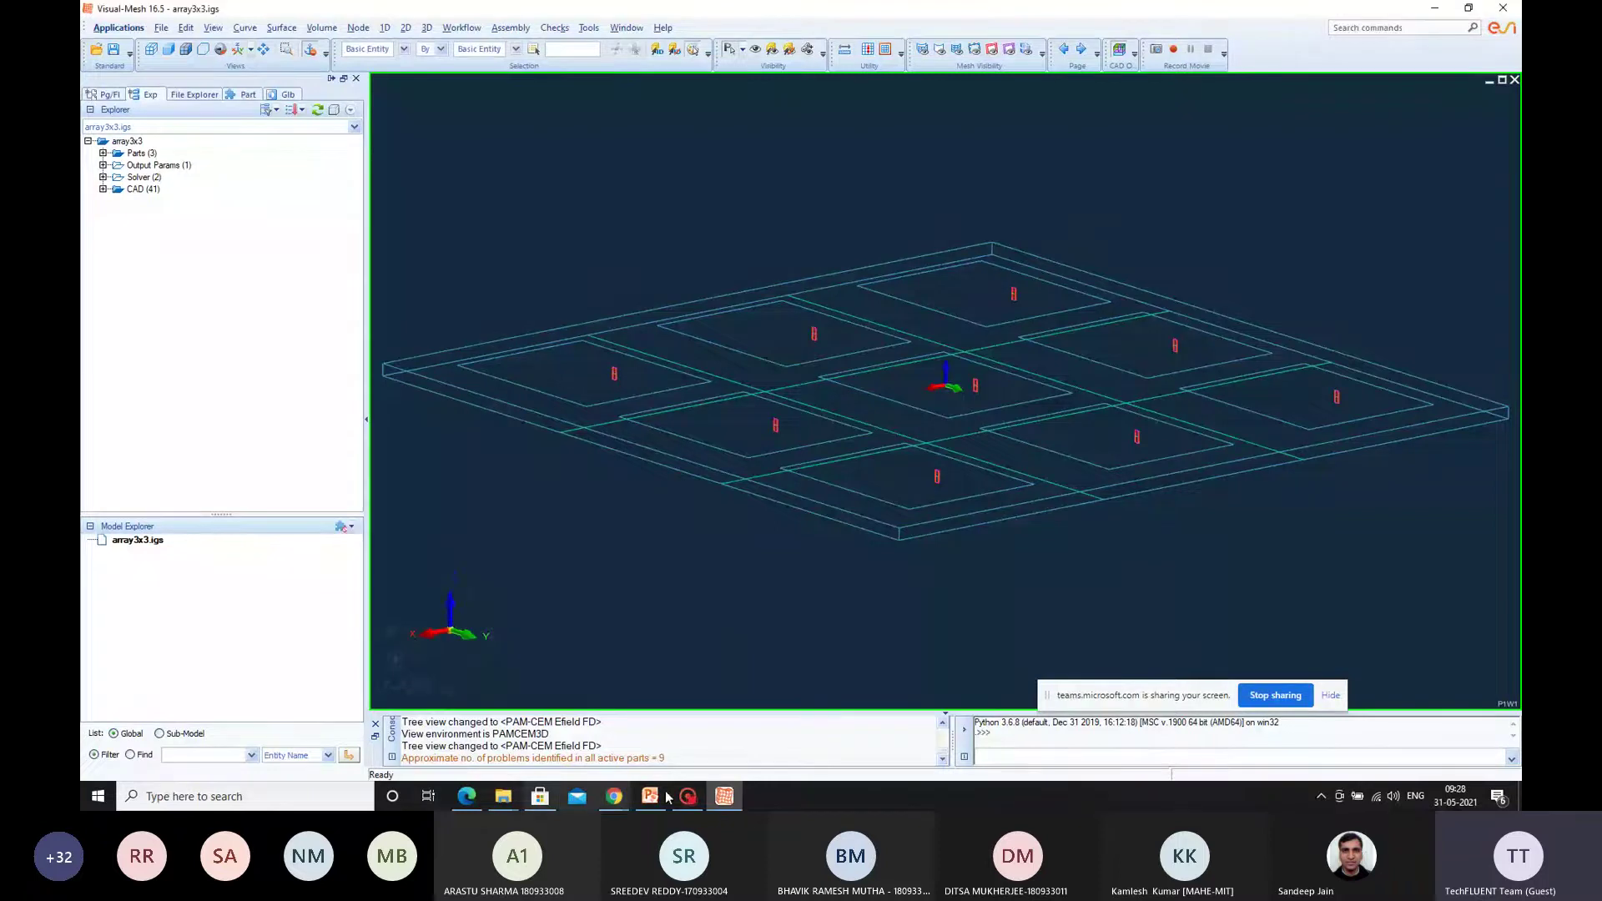
Step: Review the tutorial PDF's instructions on the dielectric material, PEC boundary condition, part assignment and dielectric medium
key(alt+Tab)
scroll(830, 368, down, 8)
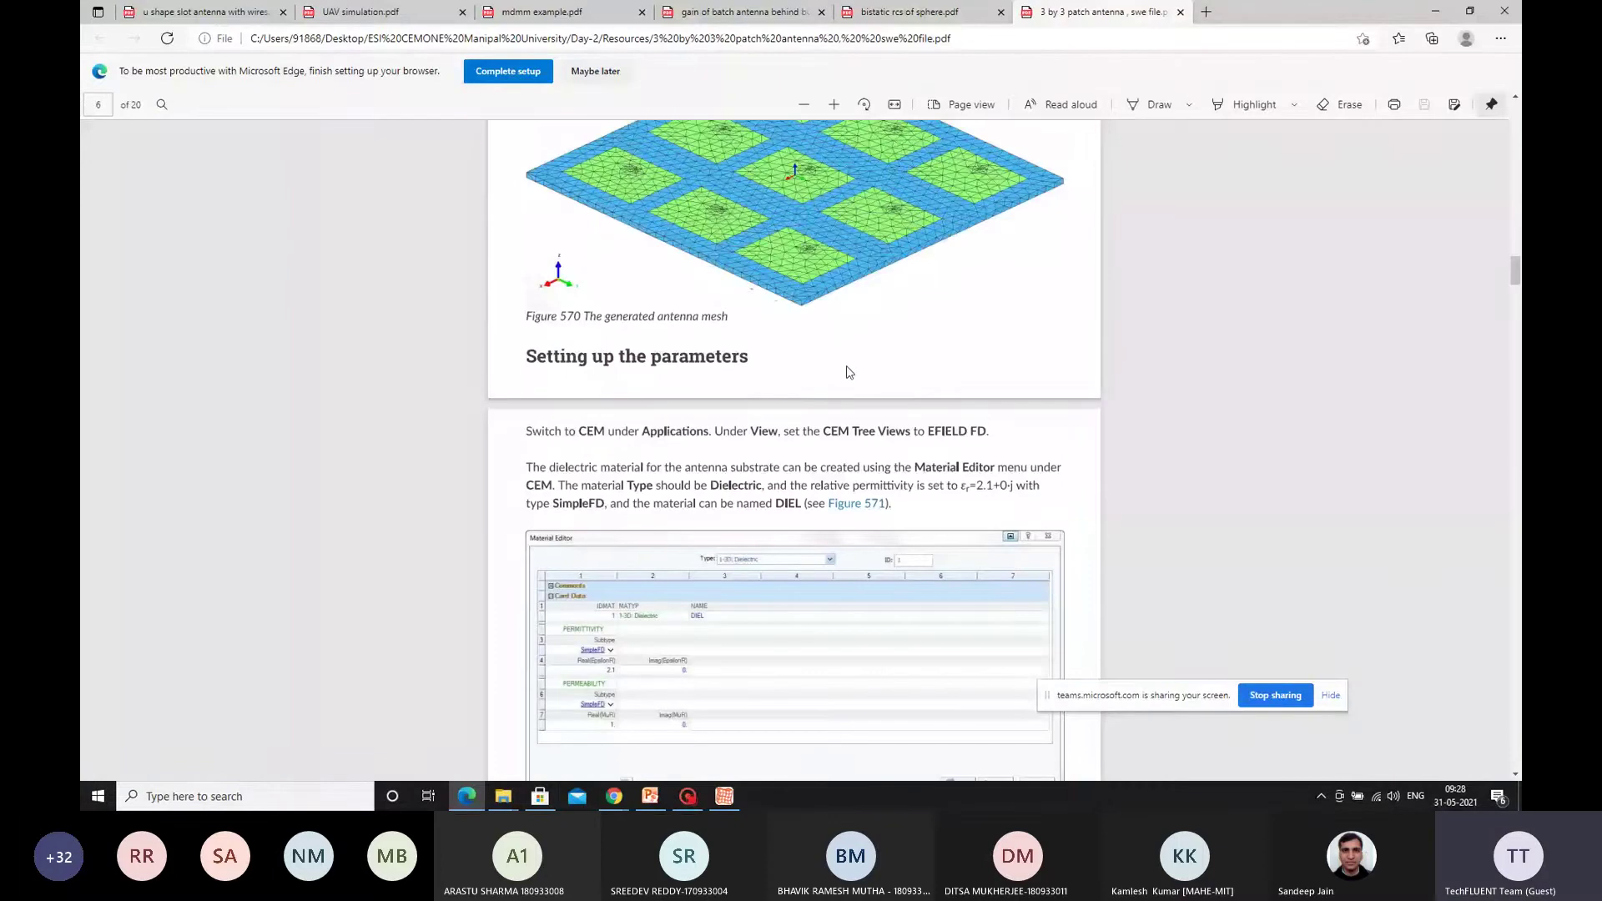
scroll(844, 379, down, 3)
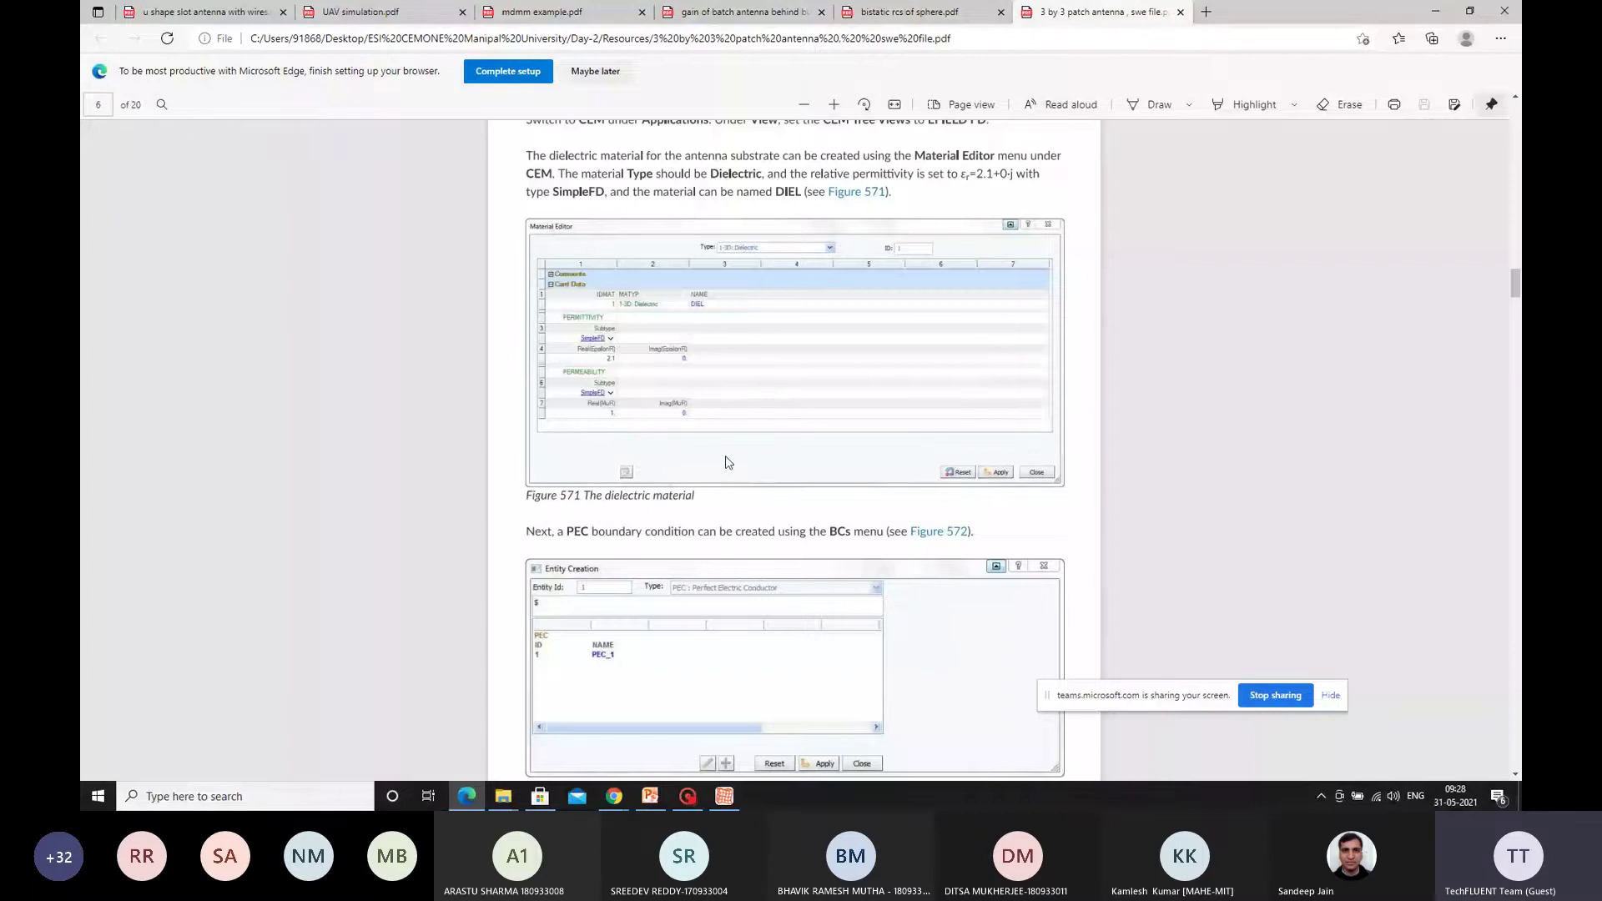
scroll(750, 324, down, 3)
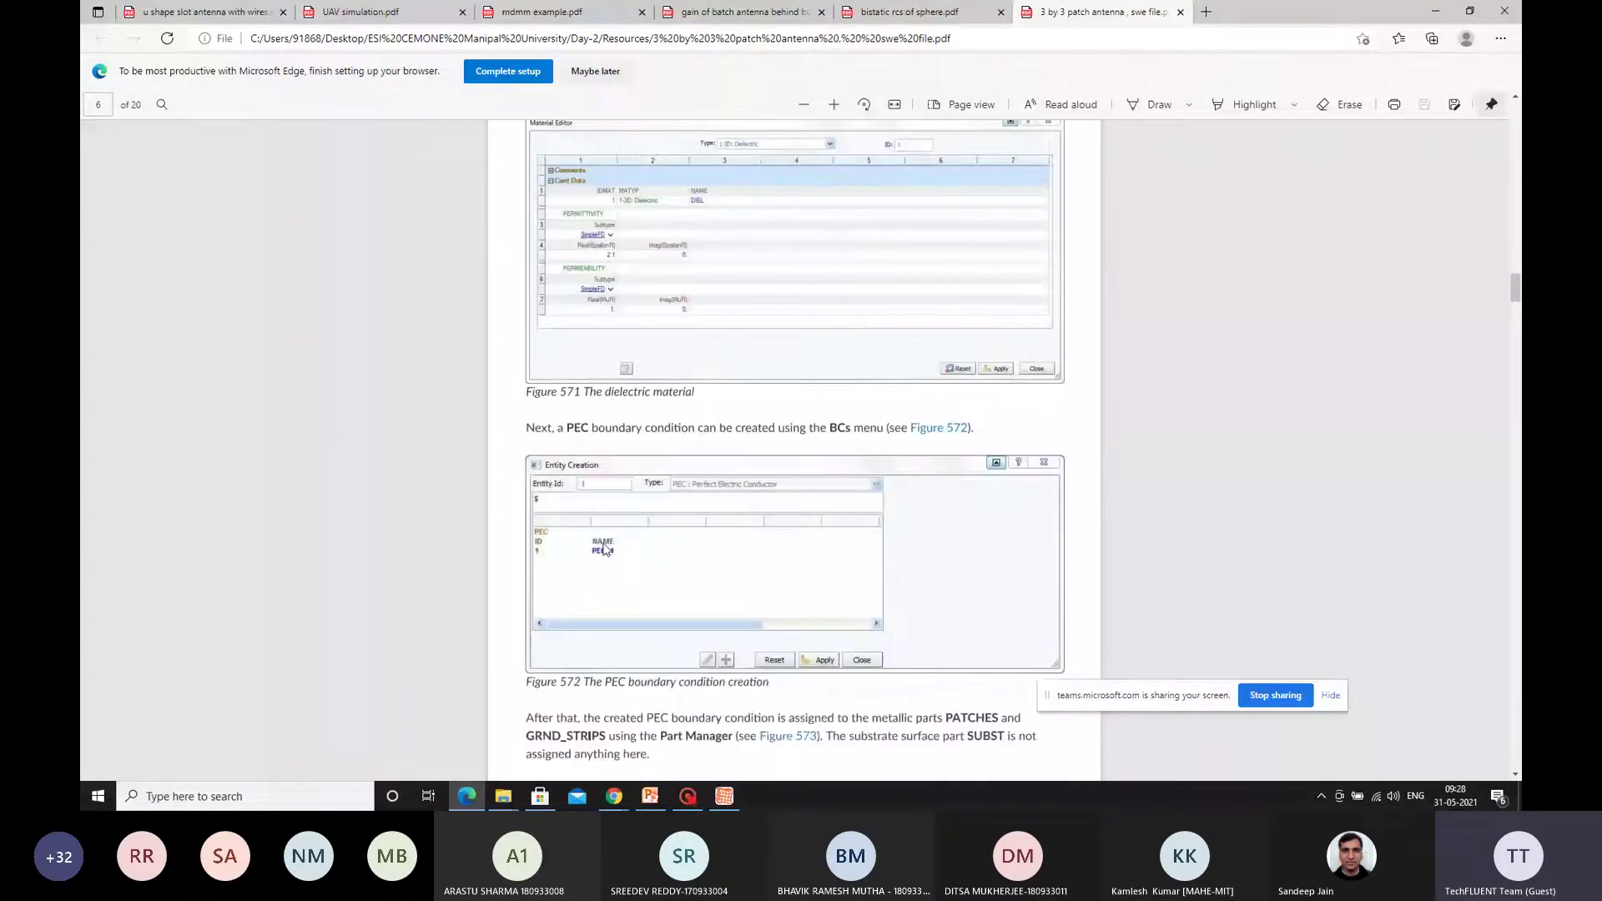
scroll(602, 547, down, 4)
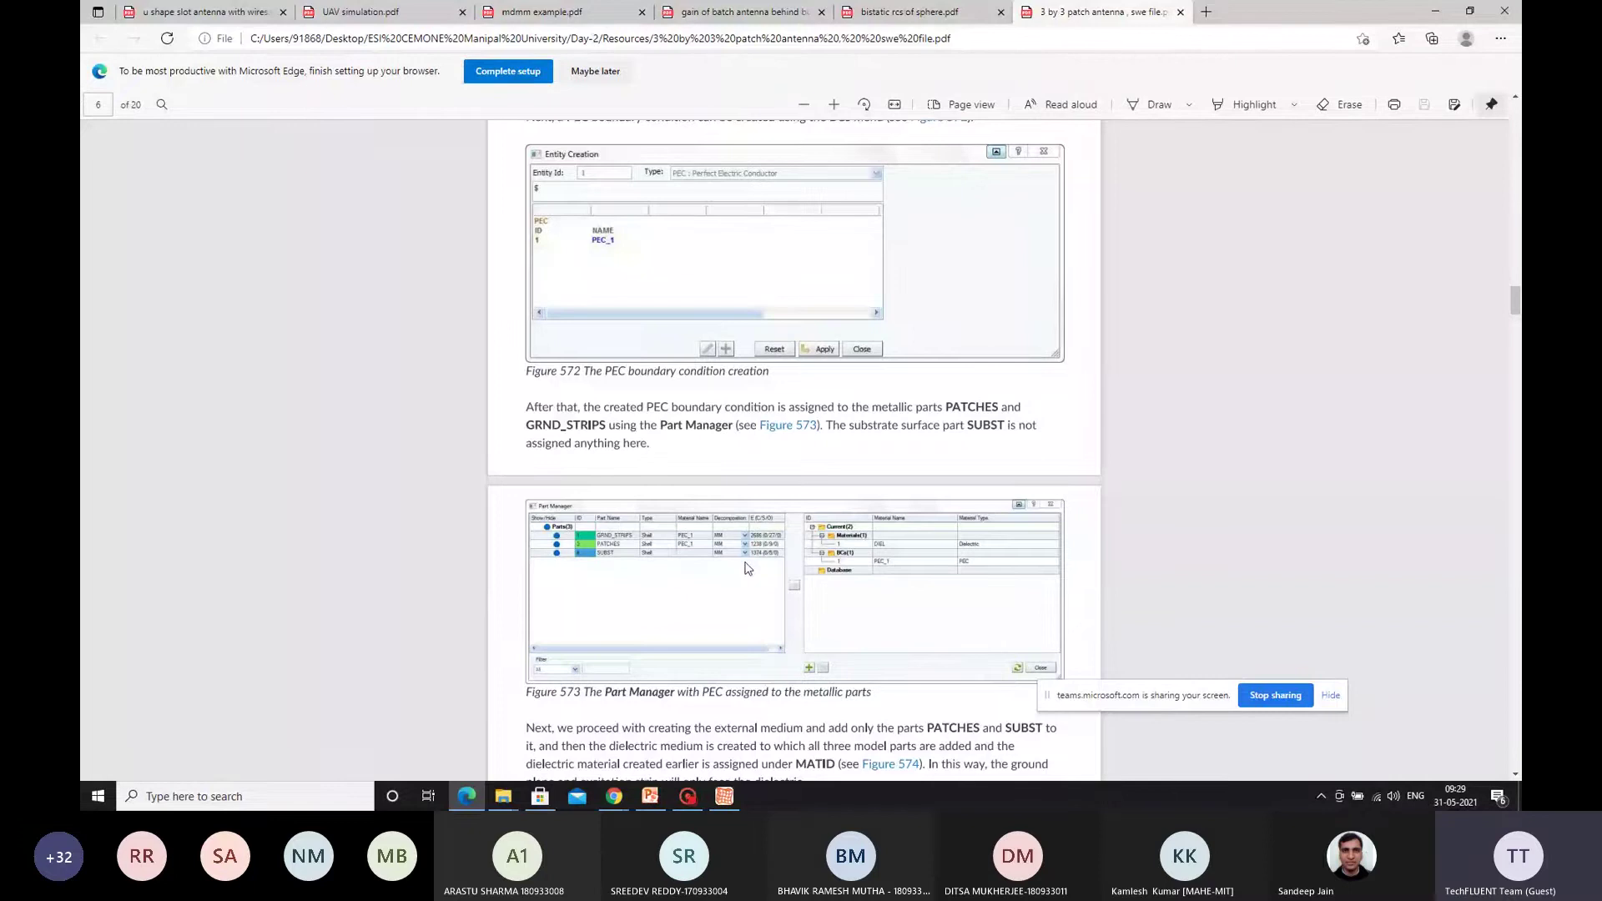
scroll(747, 567, down, 3)
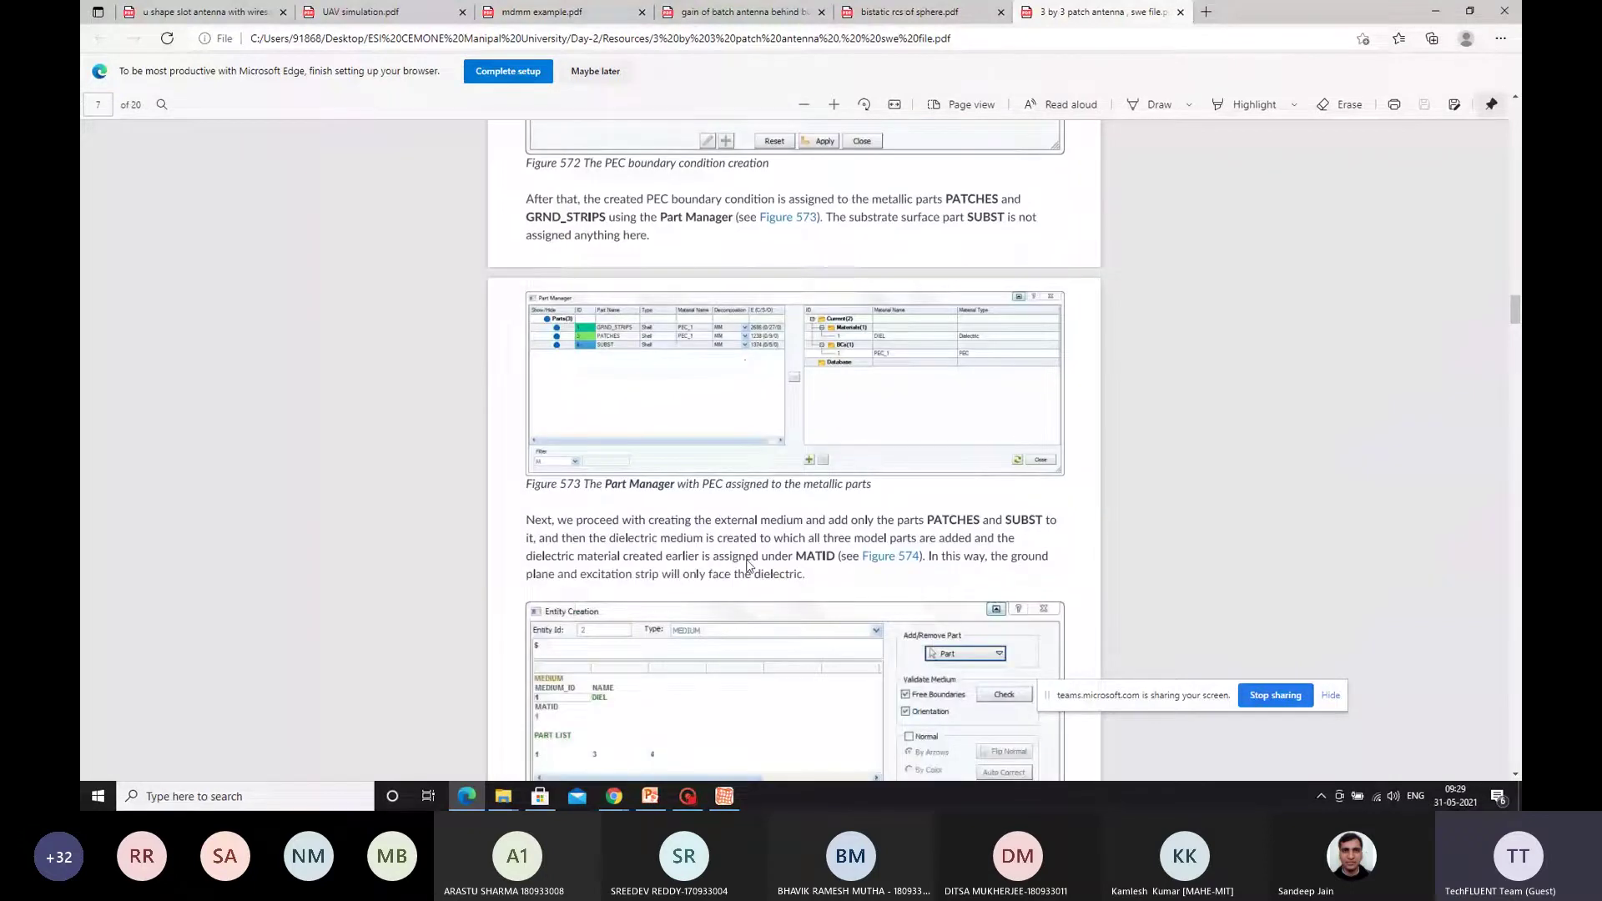
scroll(748, 566, down, 1)
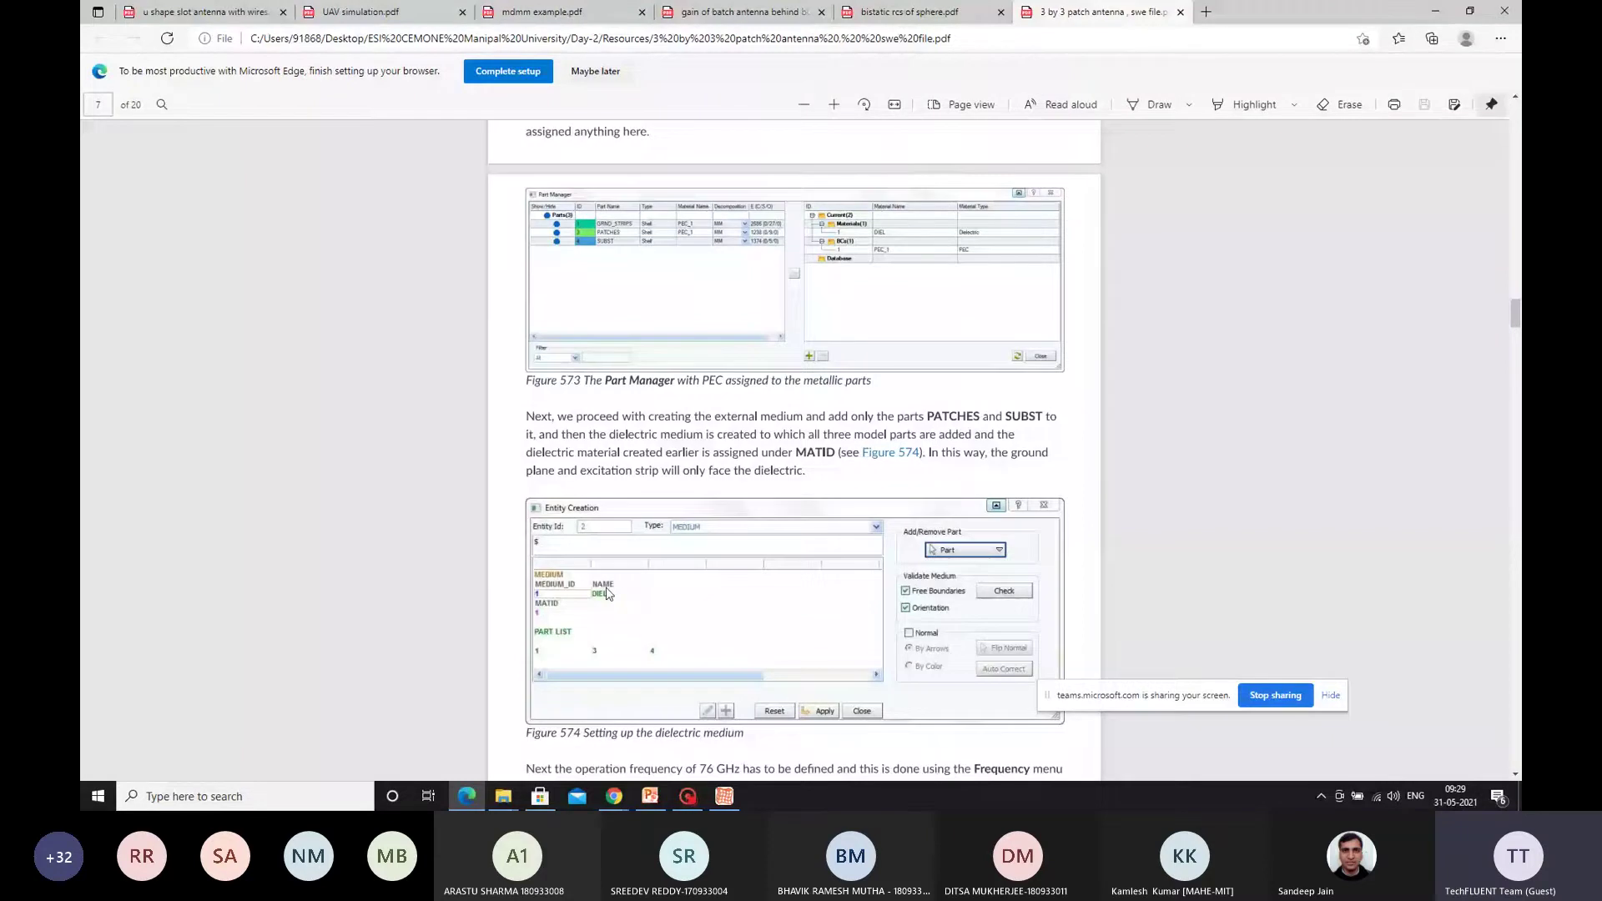
key(alt+Tab)
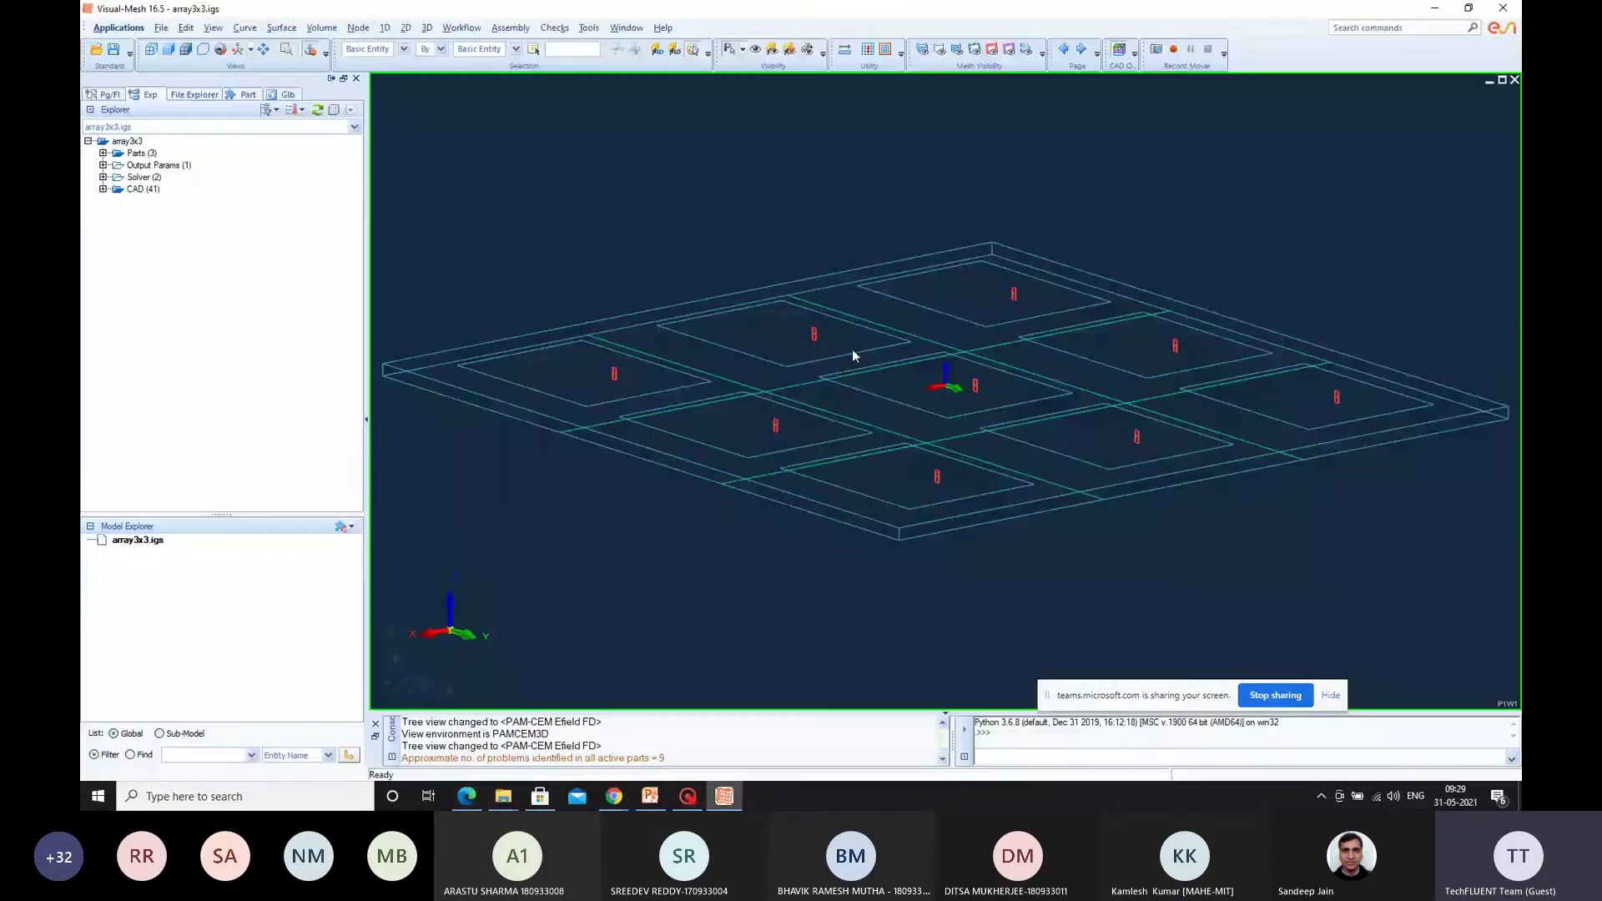
Step: Automesh the surfaces of all parts with a 2D element size of 0.2 and accept the mesh
click(406, 27)
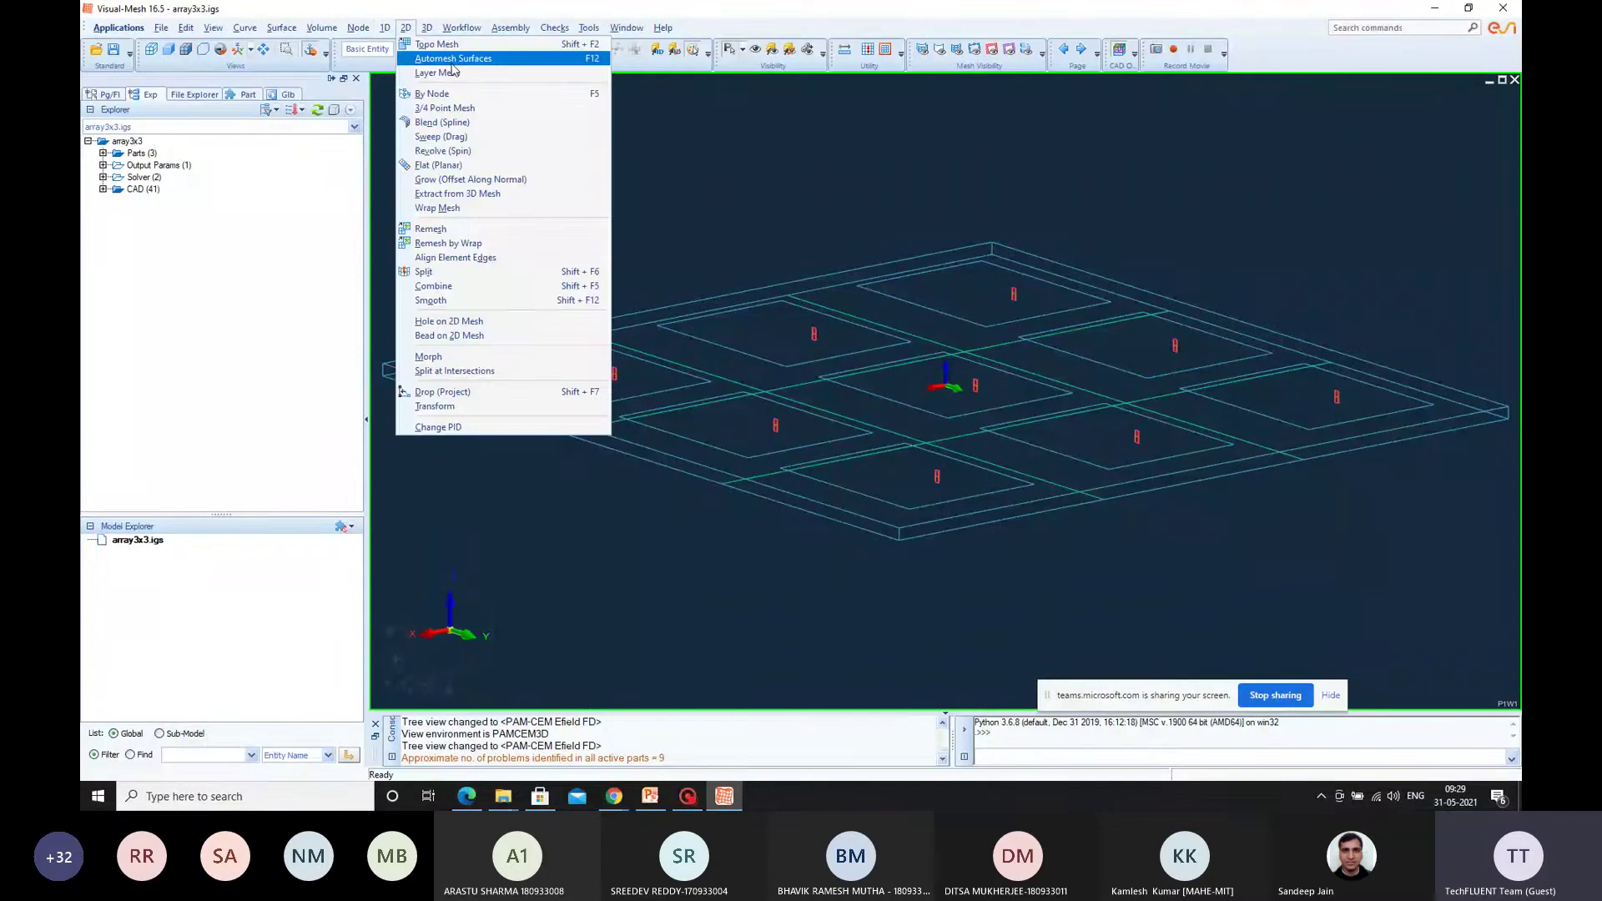
click(451, 59)
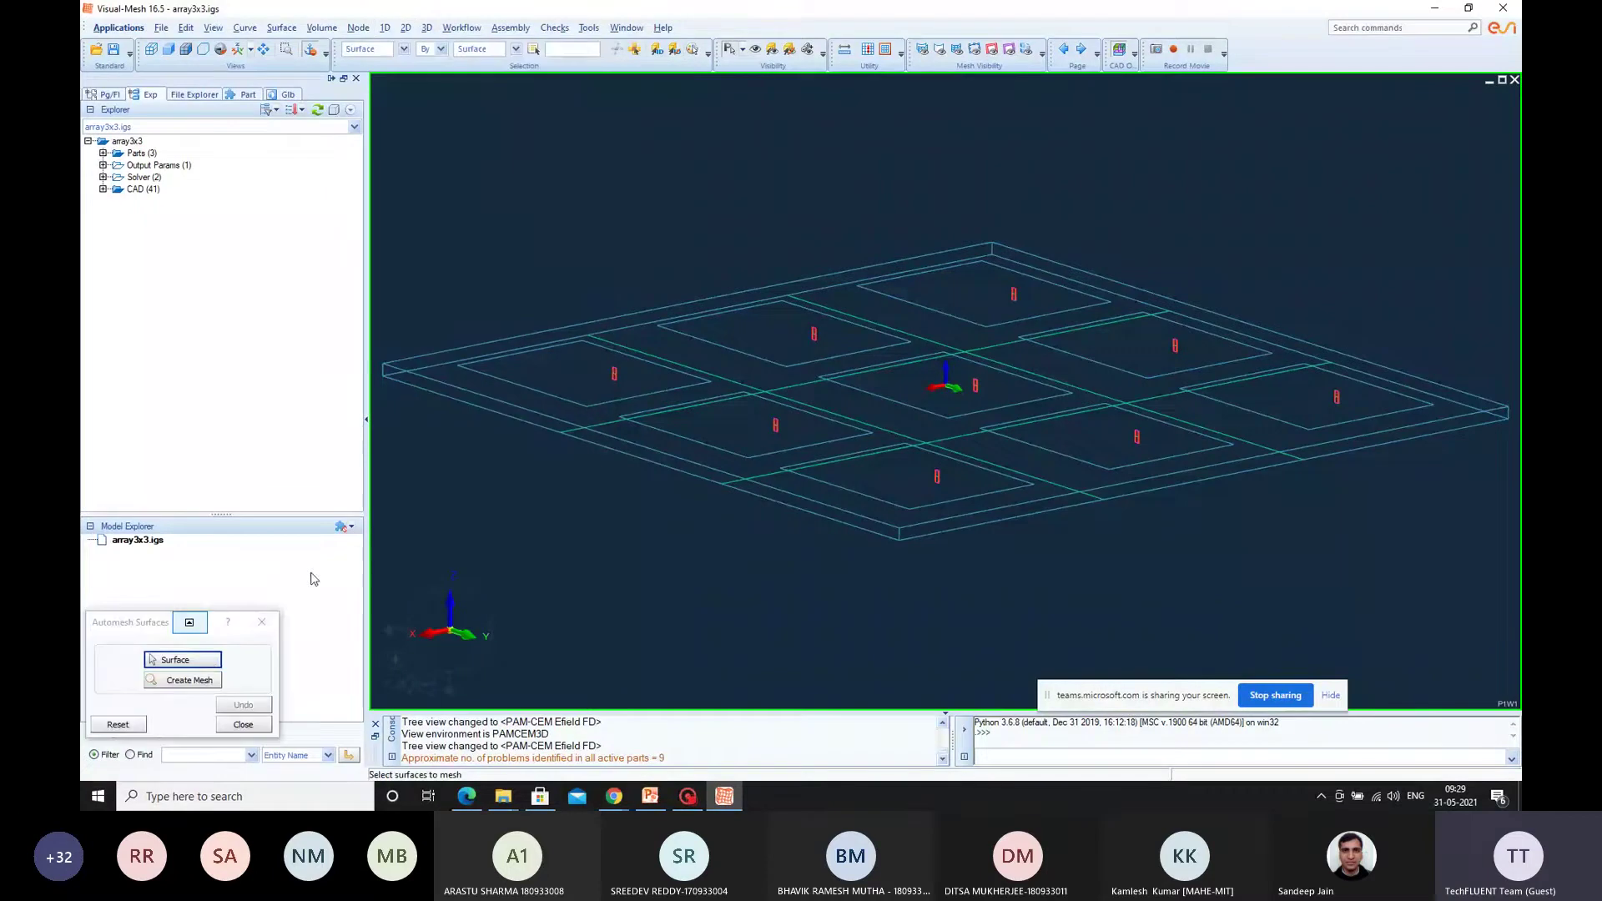
right_click(130, 154)
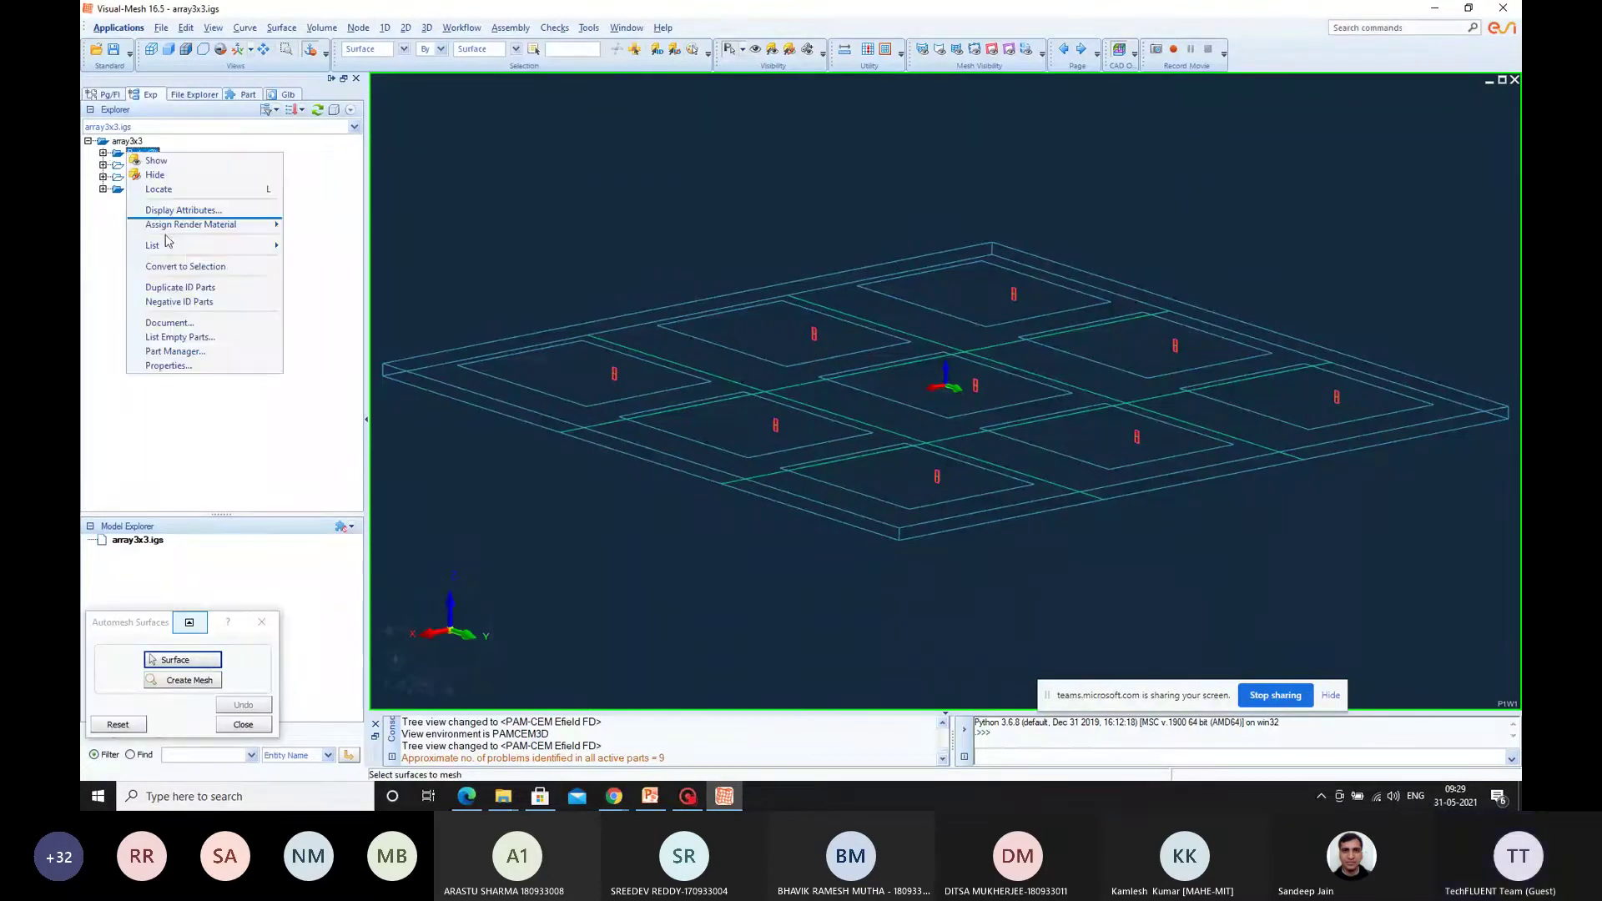
click(191, 267)
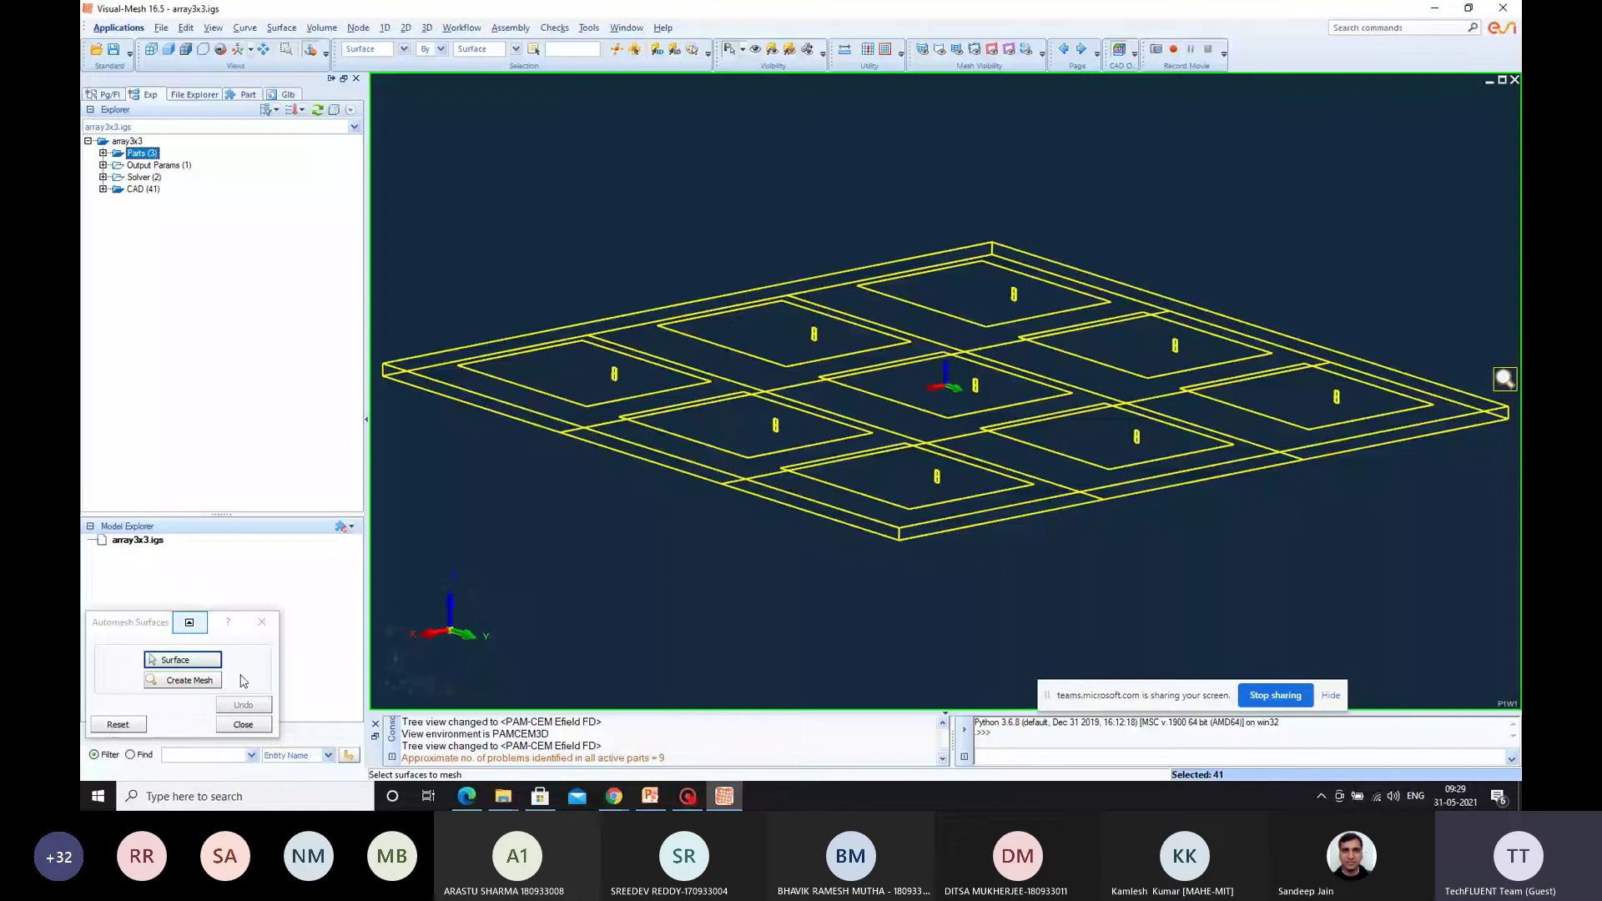
click(185, 682)
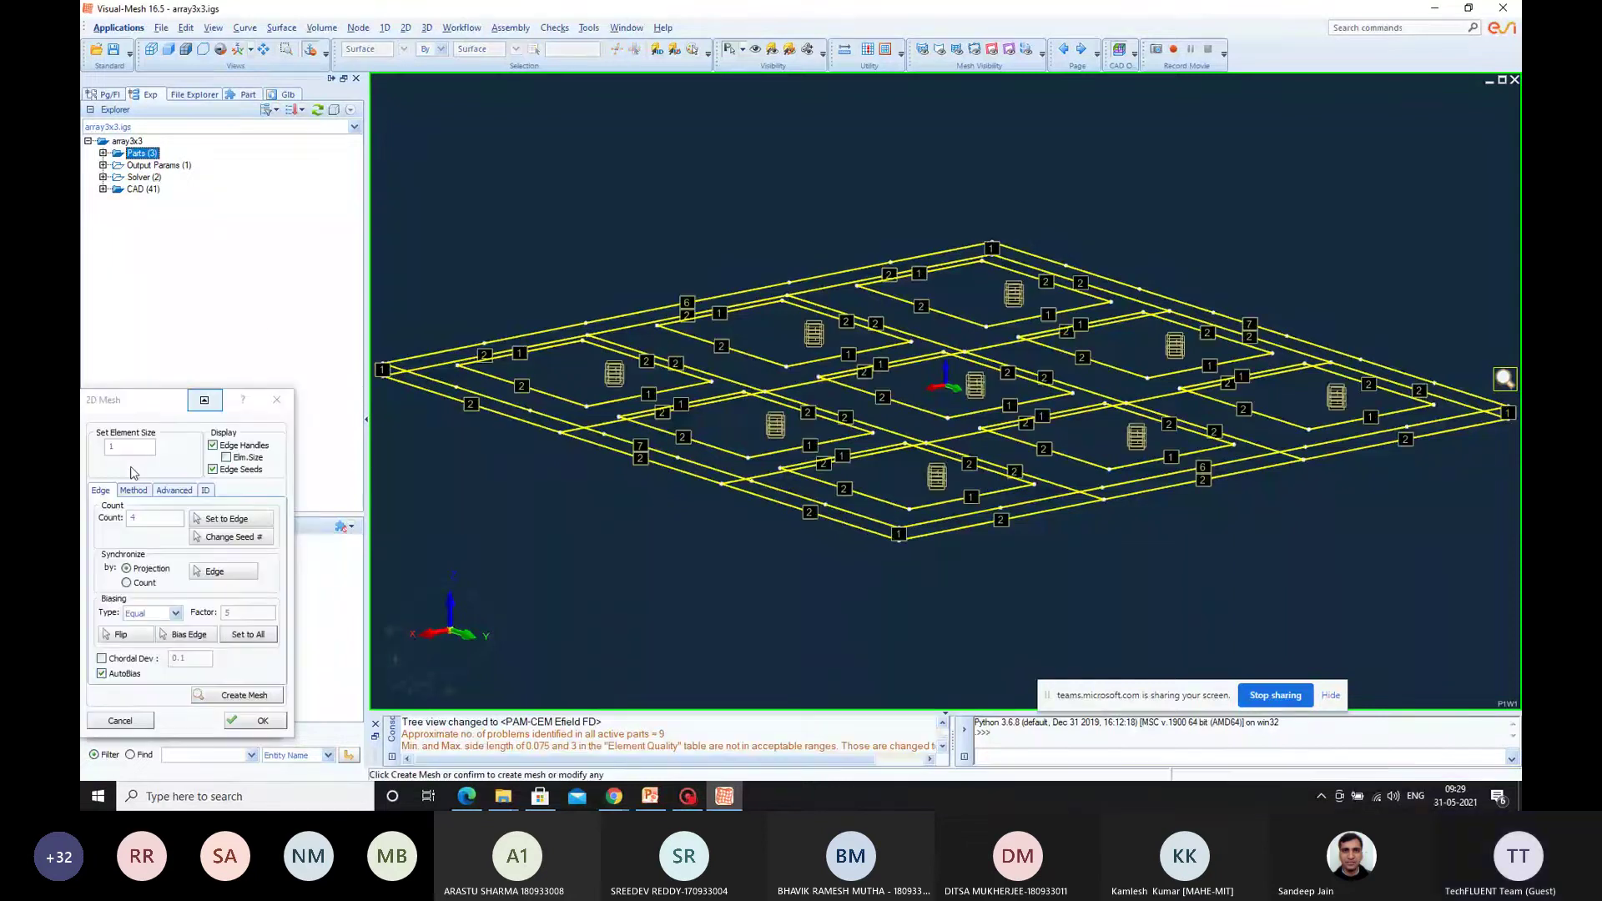
double_click(129, 450)
text(0)
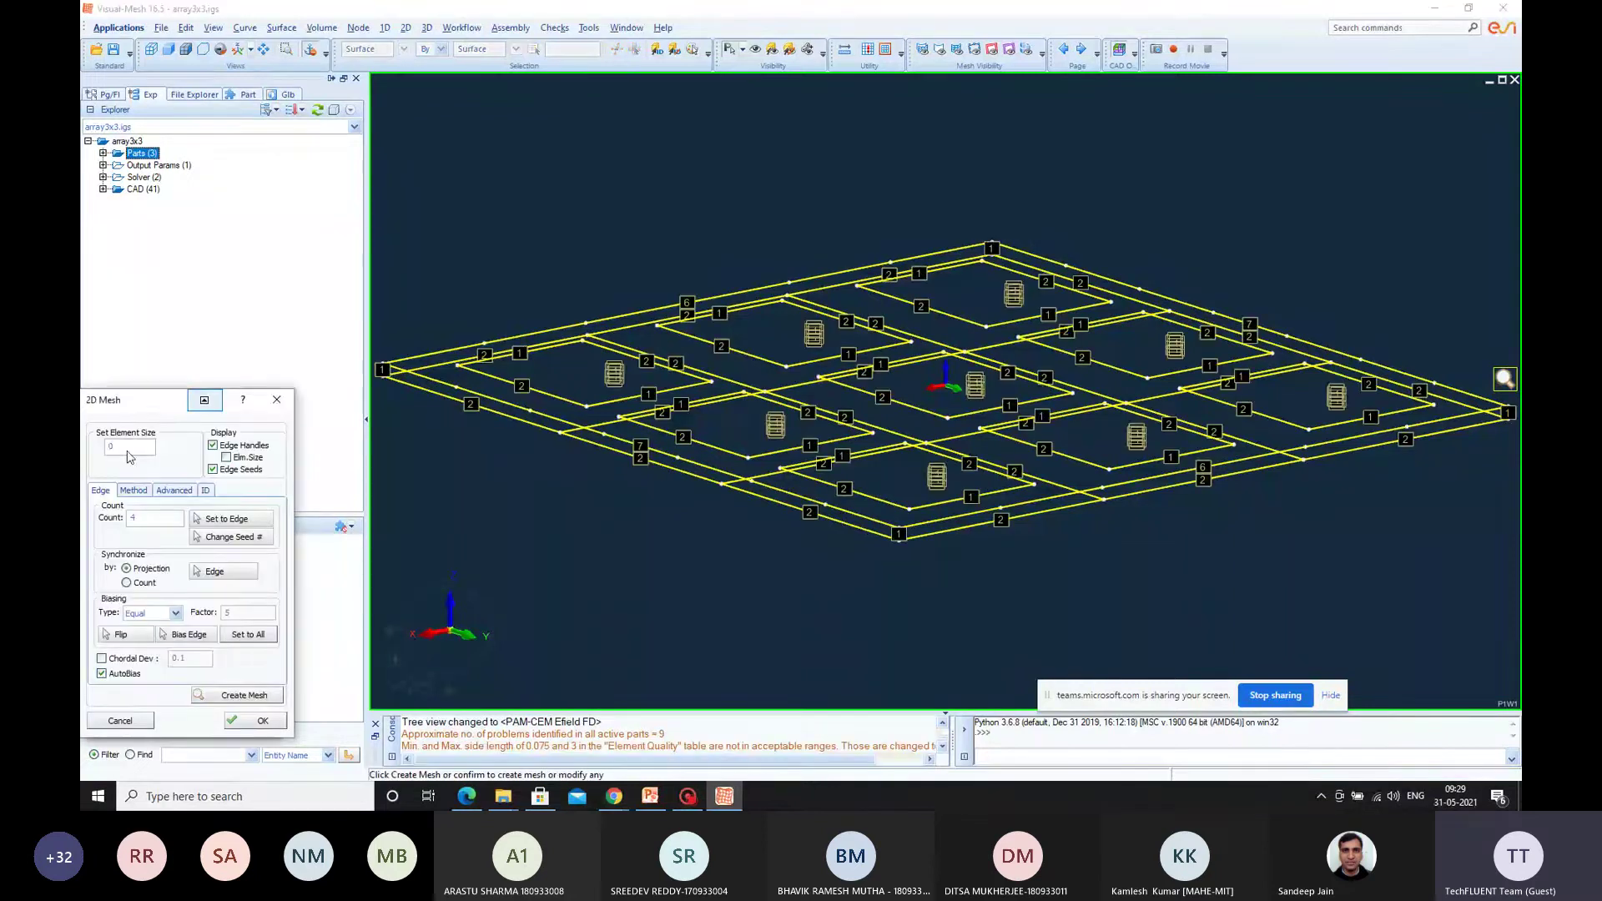
text(.2)
click(251, 693)
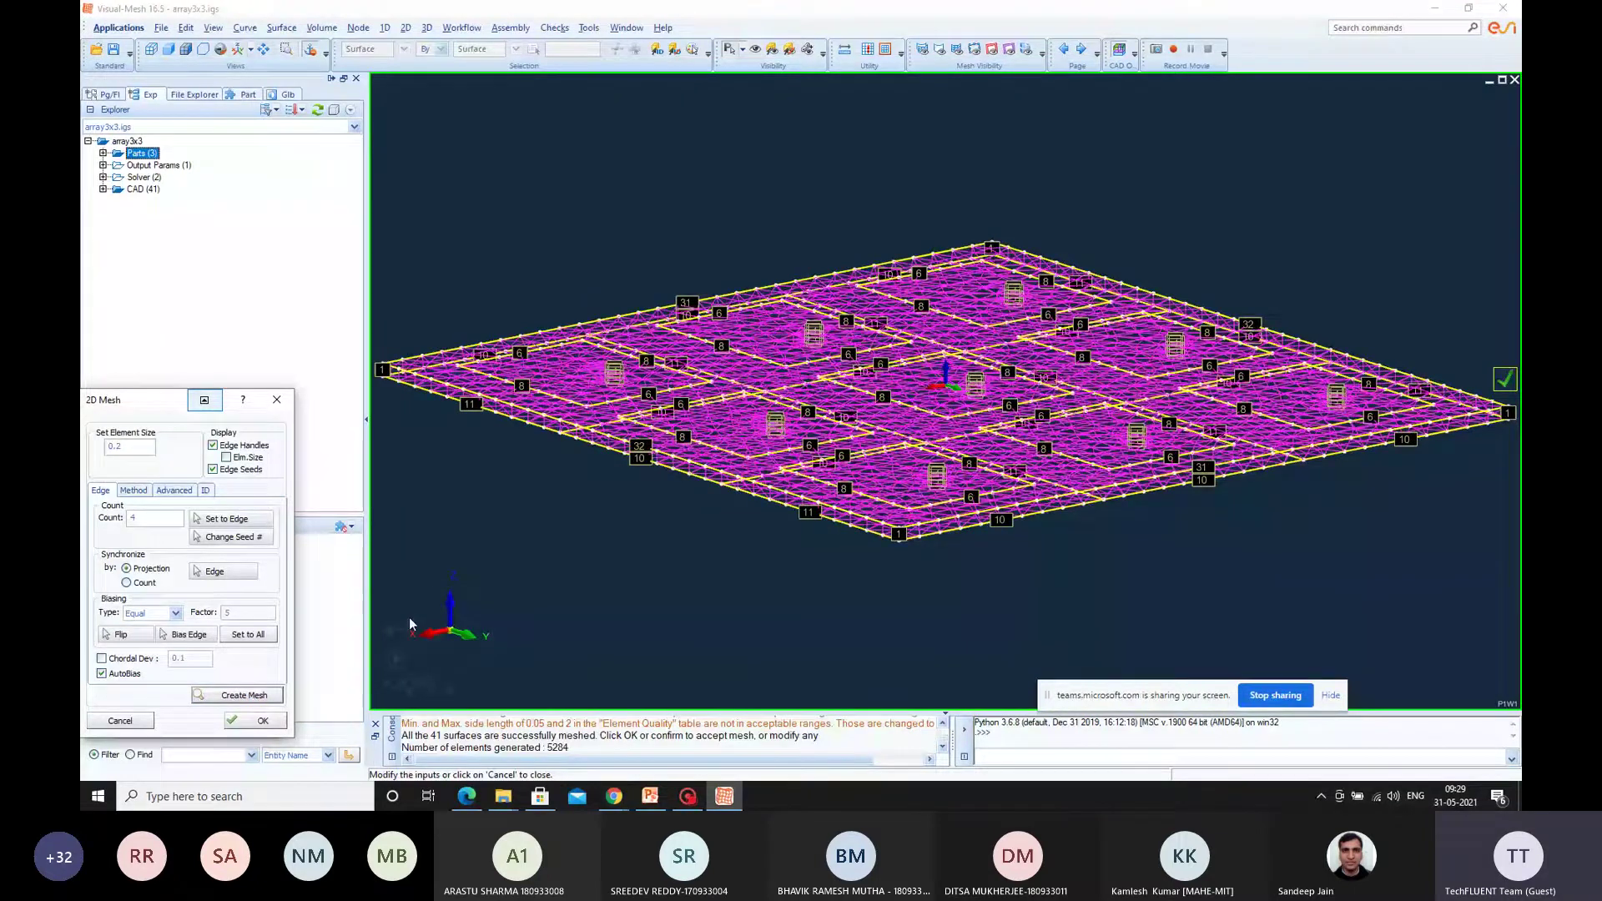
middle_click(410, 618)
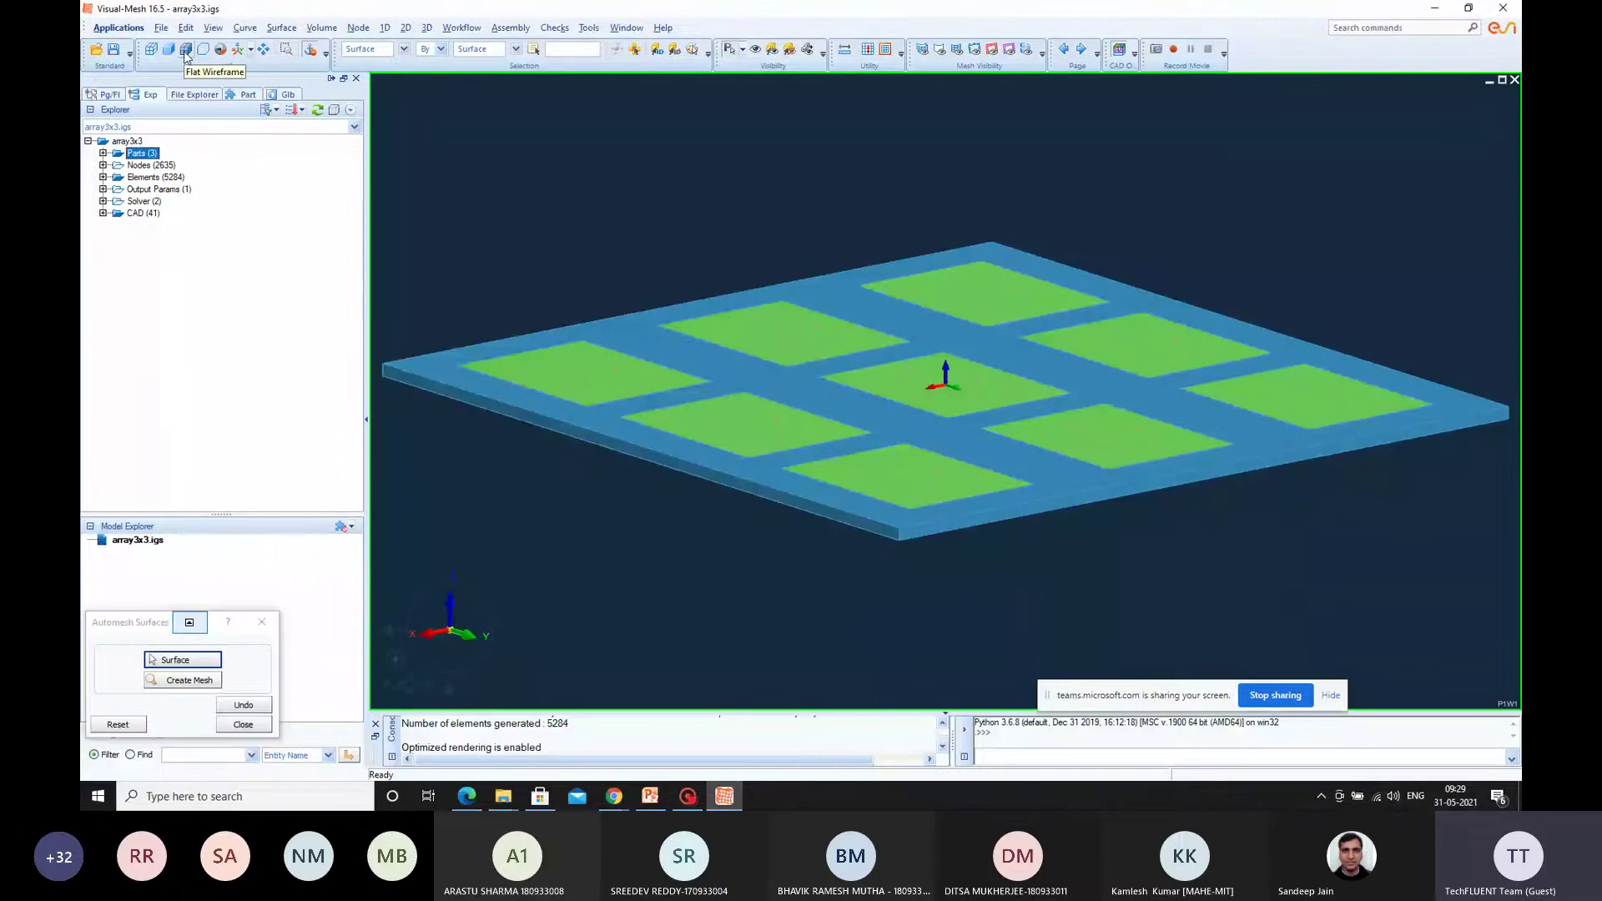
Step: Display the meshed antenna array in flat wireframe and inspect the patches from different angles
click(185, 50)
middle_drag(813, 422, 798, 479)
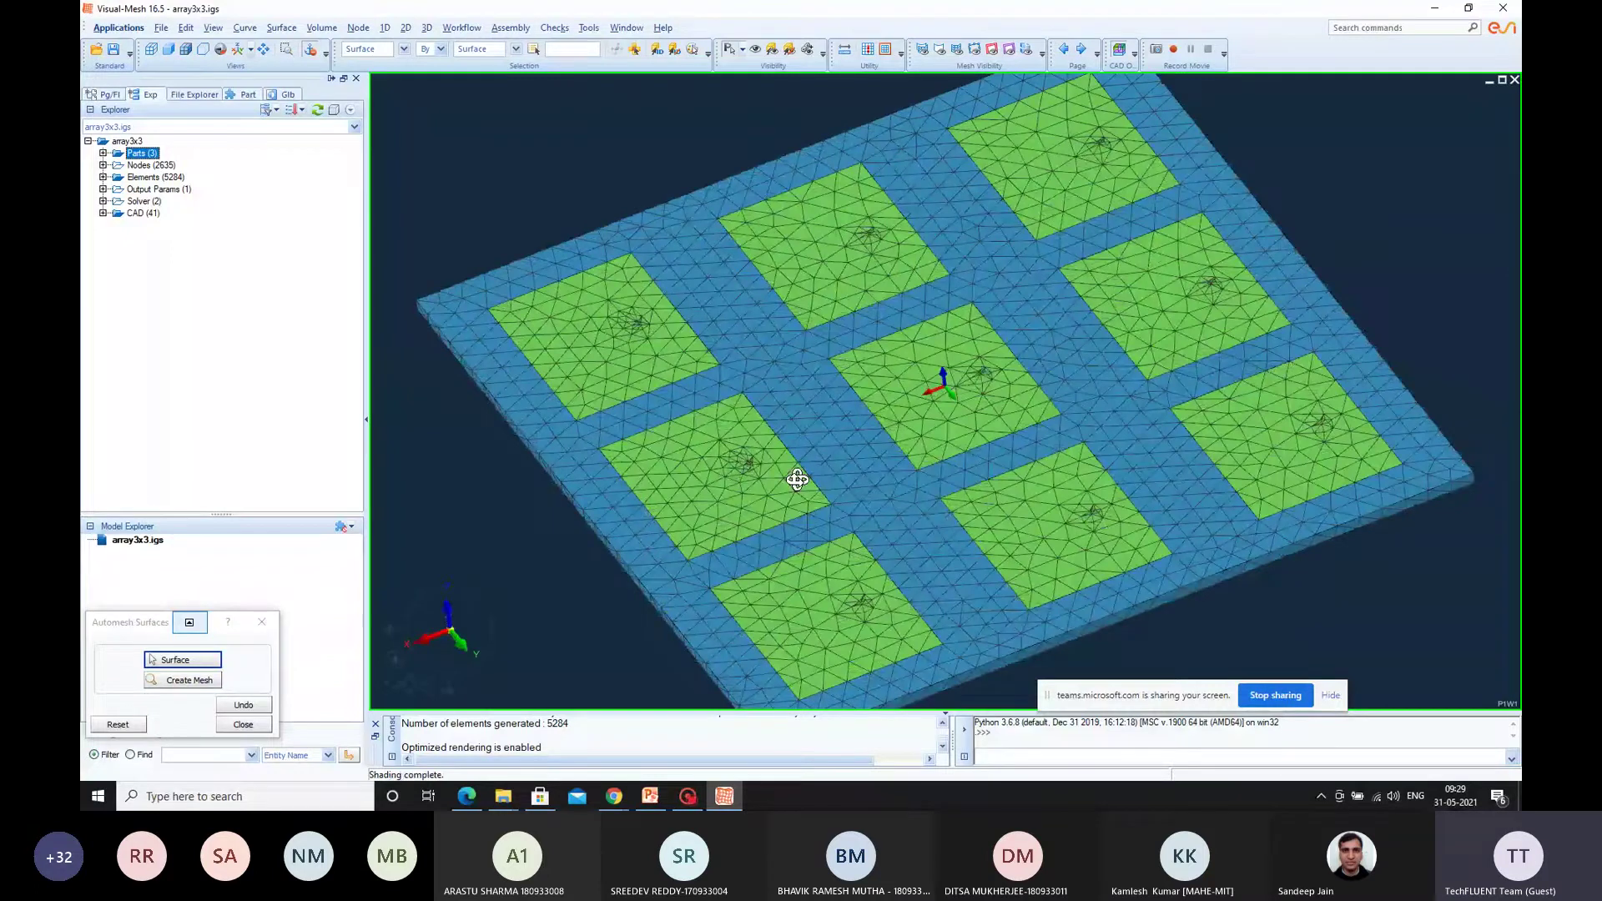
middle_drag(798, 479, 860, 370)
Step: Switch to Visual-CEM and create a dielectric material with a real relative permittivity of 2.1
click(118, 27)
click(175, 73)
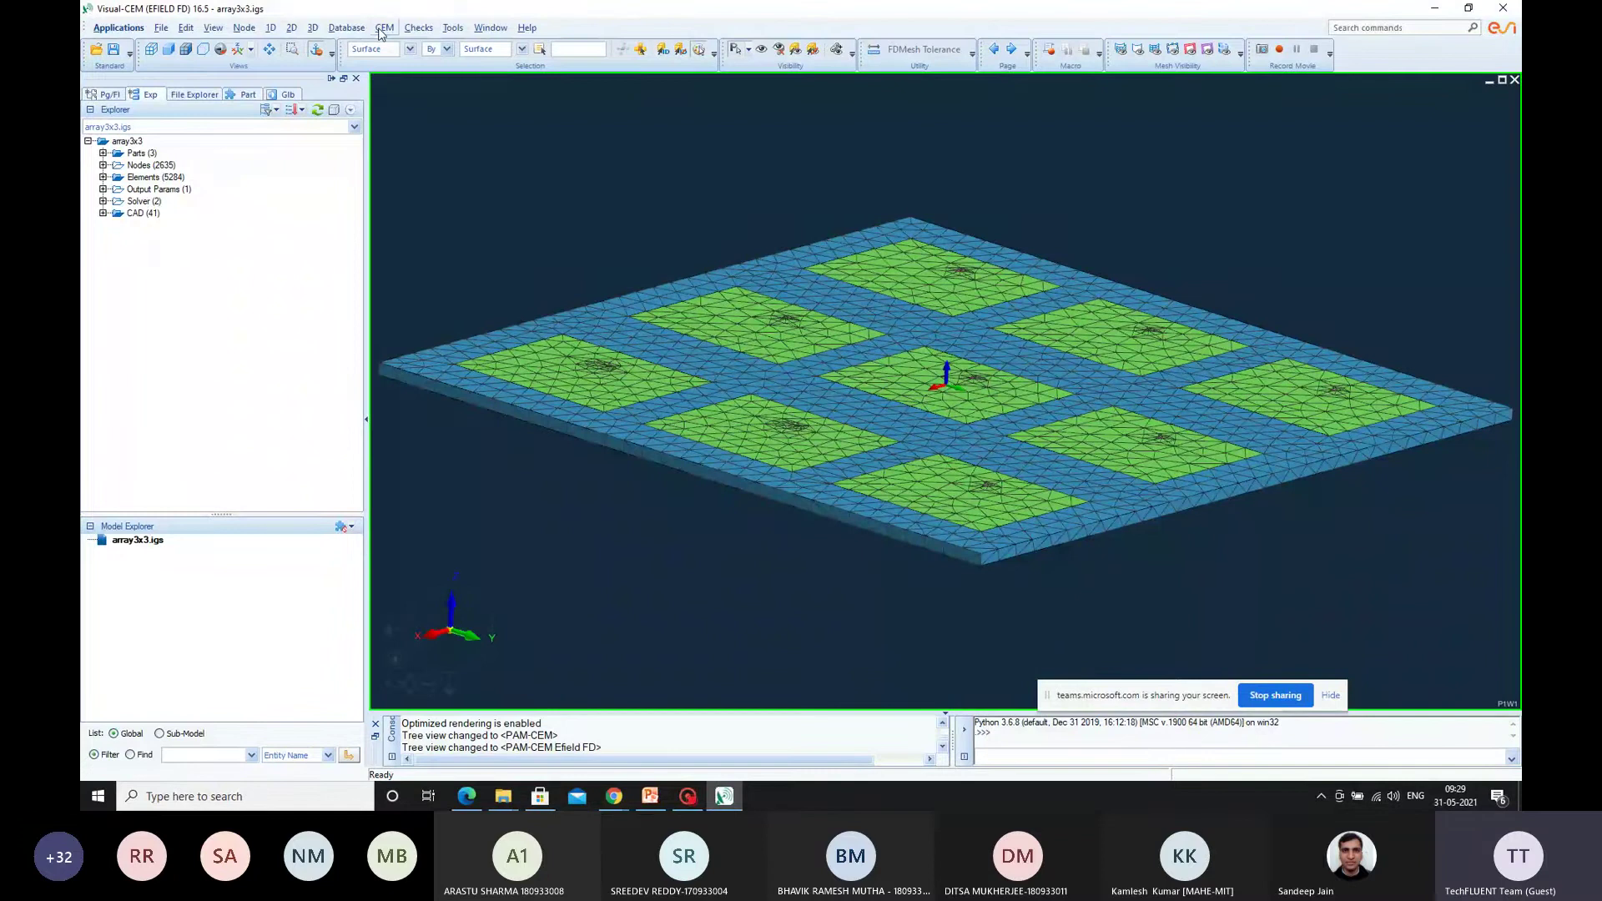
click(382, 28)
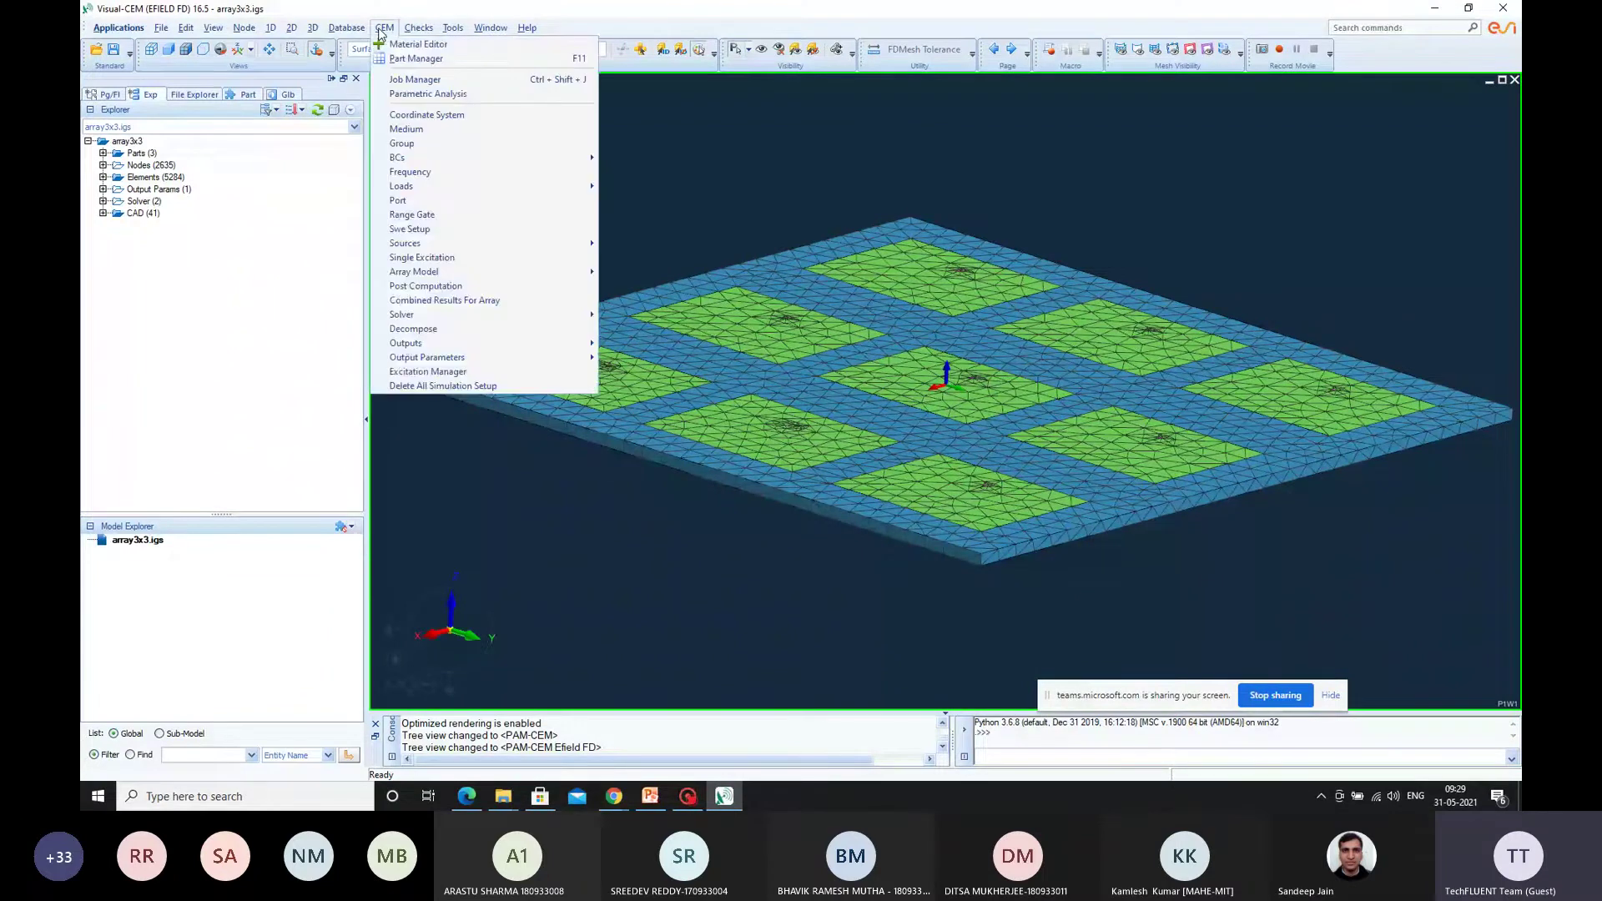
click(417, 44)
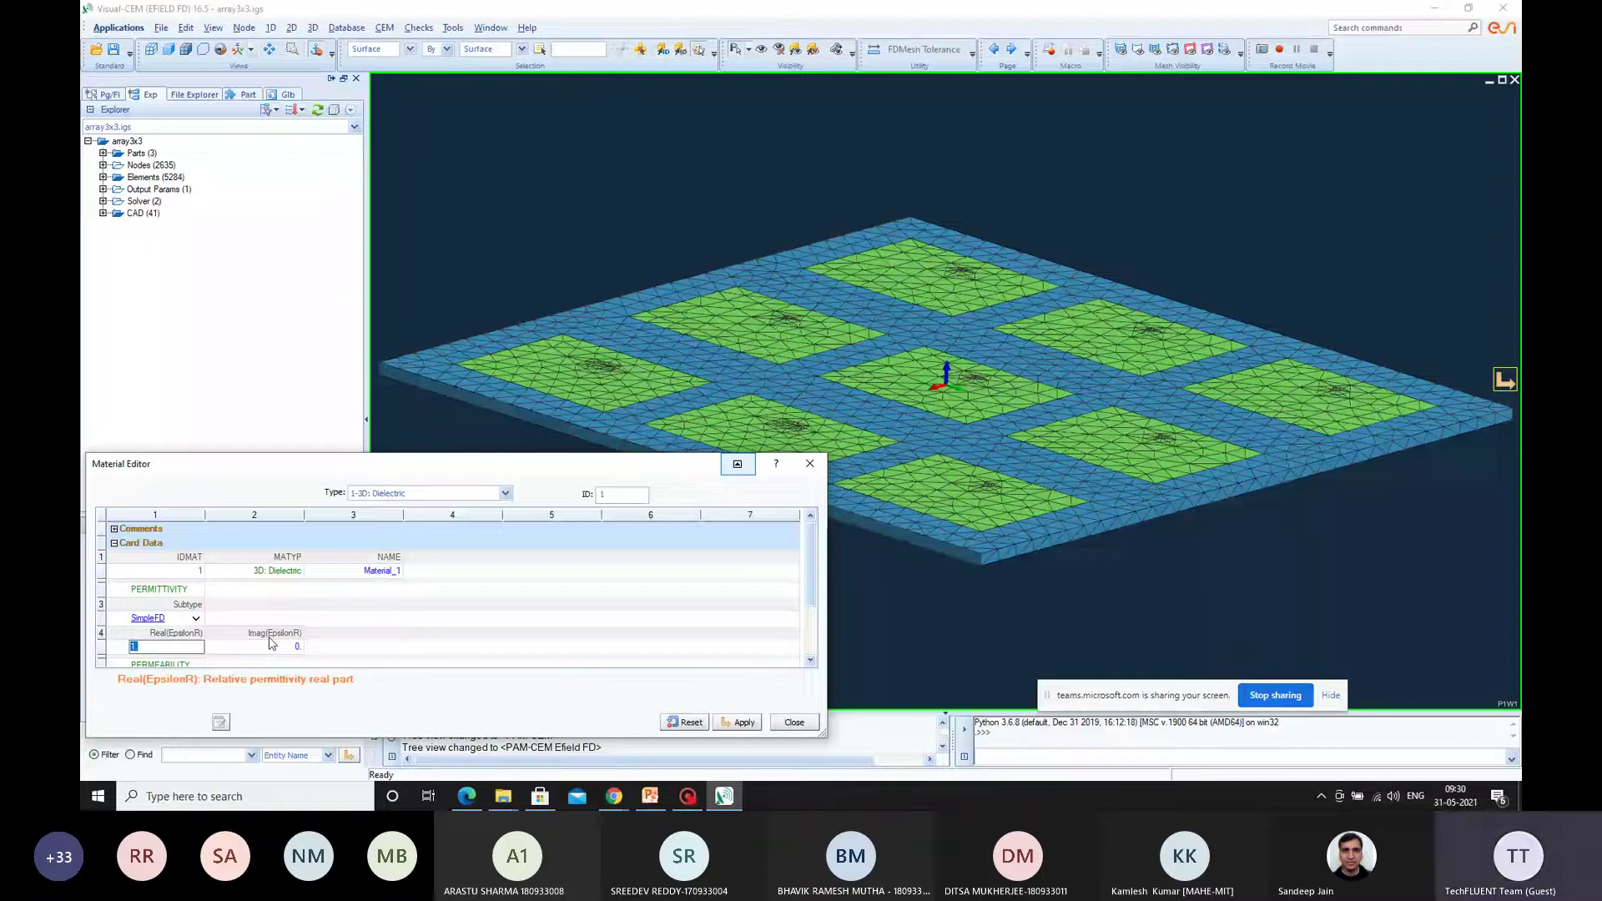
text(2.1)
click(740, 722)
Step: Create a PEC boundary condition for the antenna model
click(384, 27)
mouse_move(501, 153)
click(642, 185)
click(1183, 765)
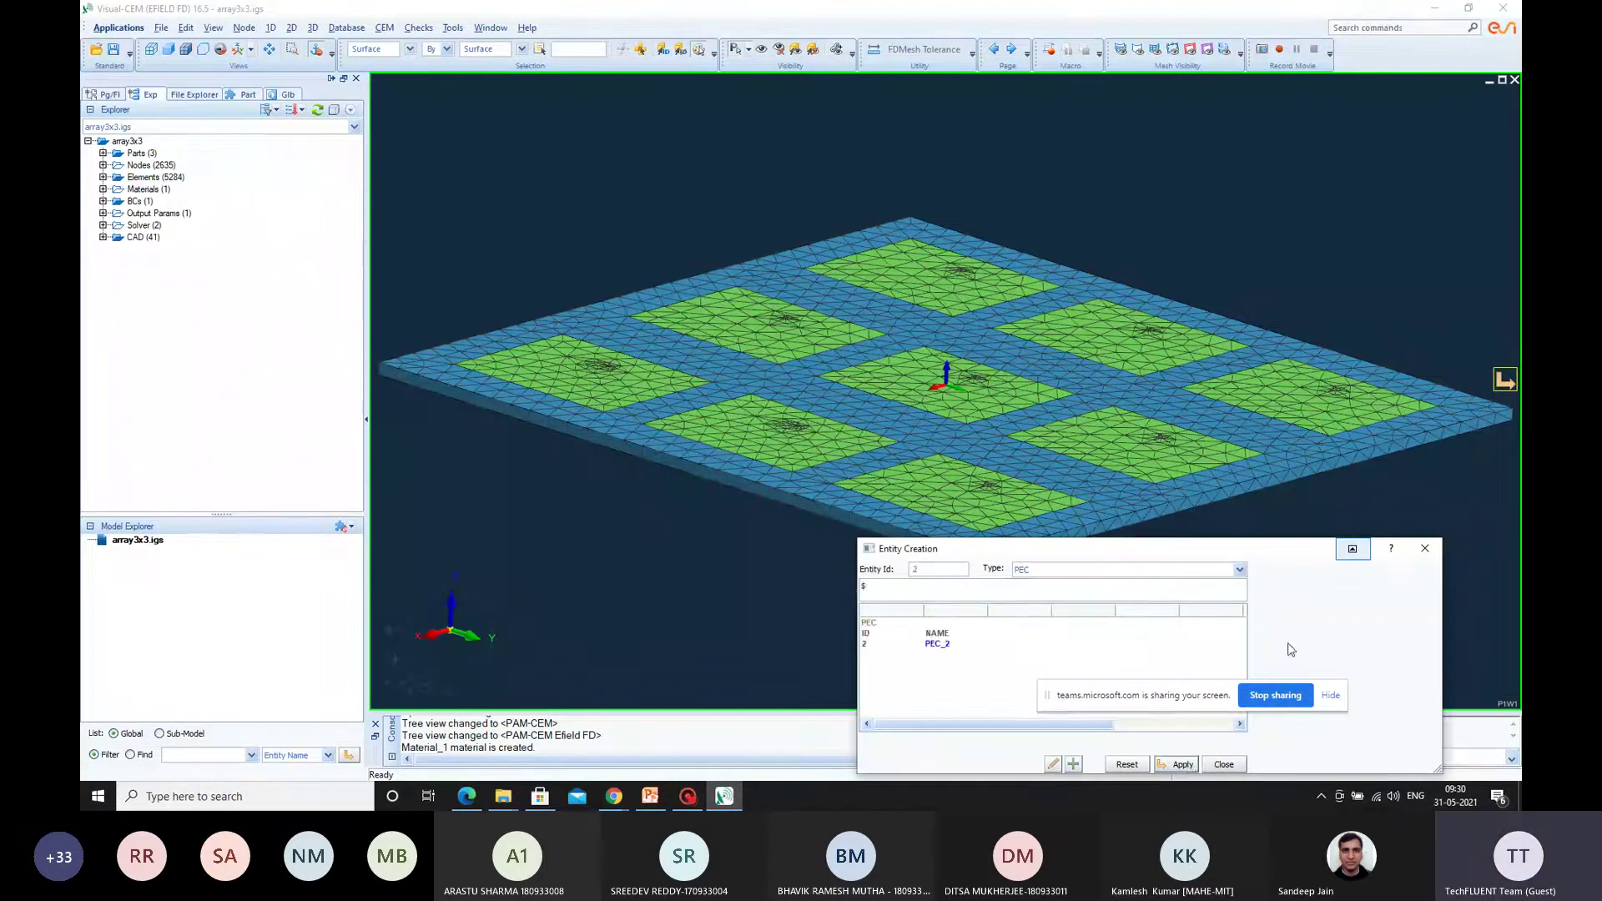
key(Escape)
Step: Assign the PEC boundary condition to the GRND_STRIPS and PATCHES parts in the Part Manager
click(386, 28)
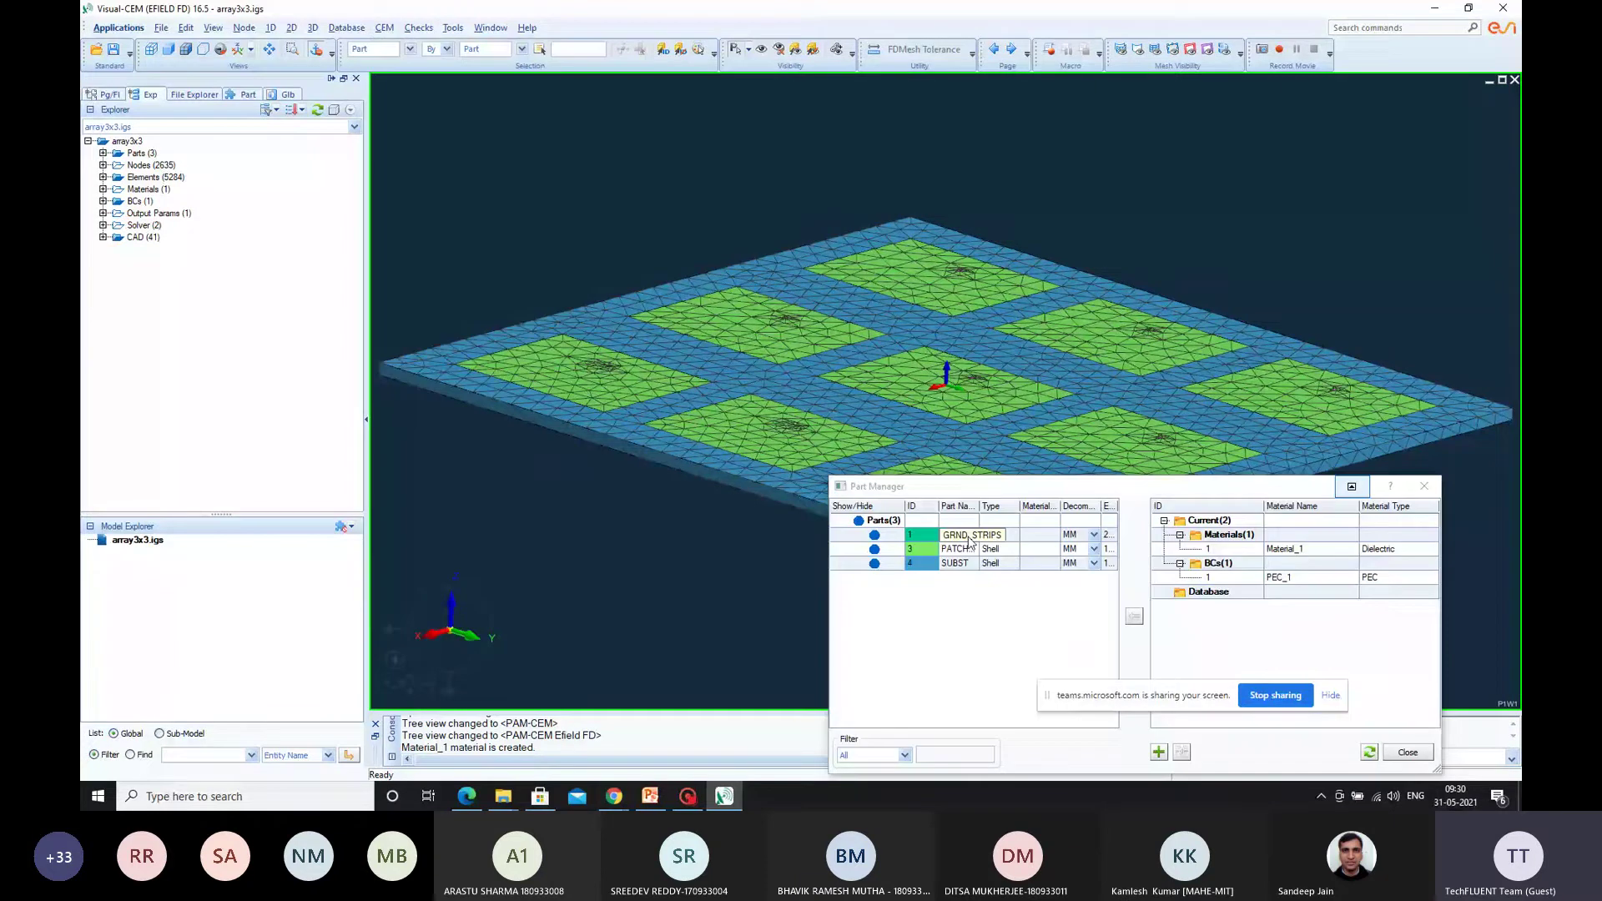
click(969, 539)
shift+click(967, 560)
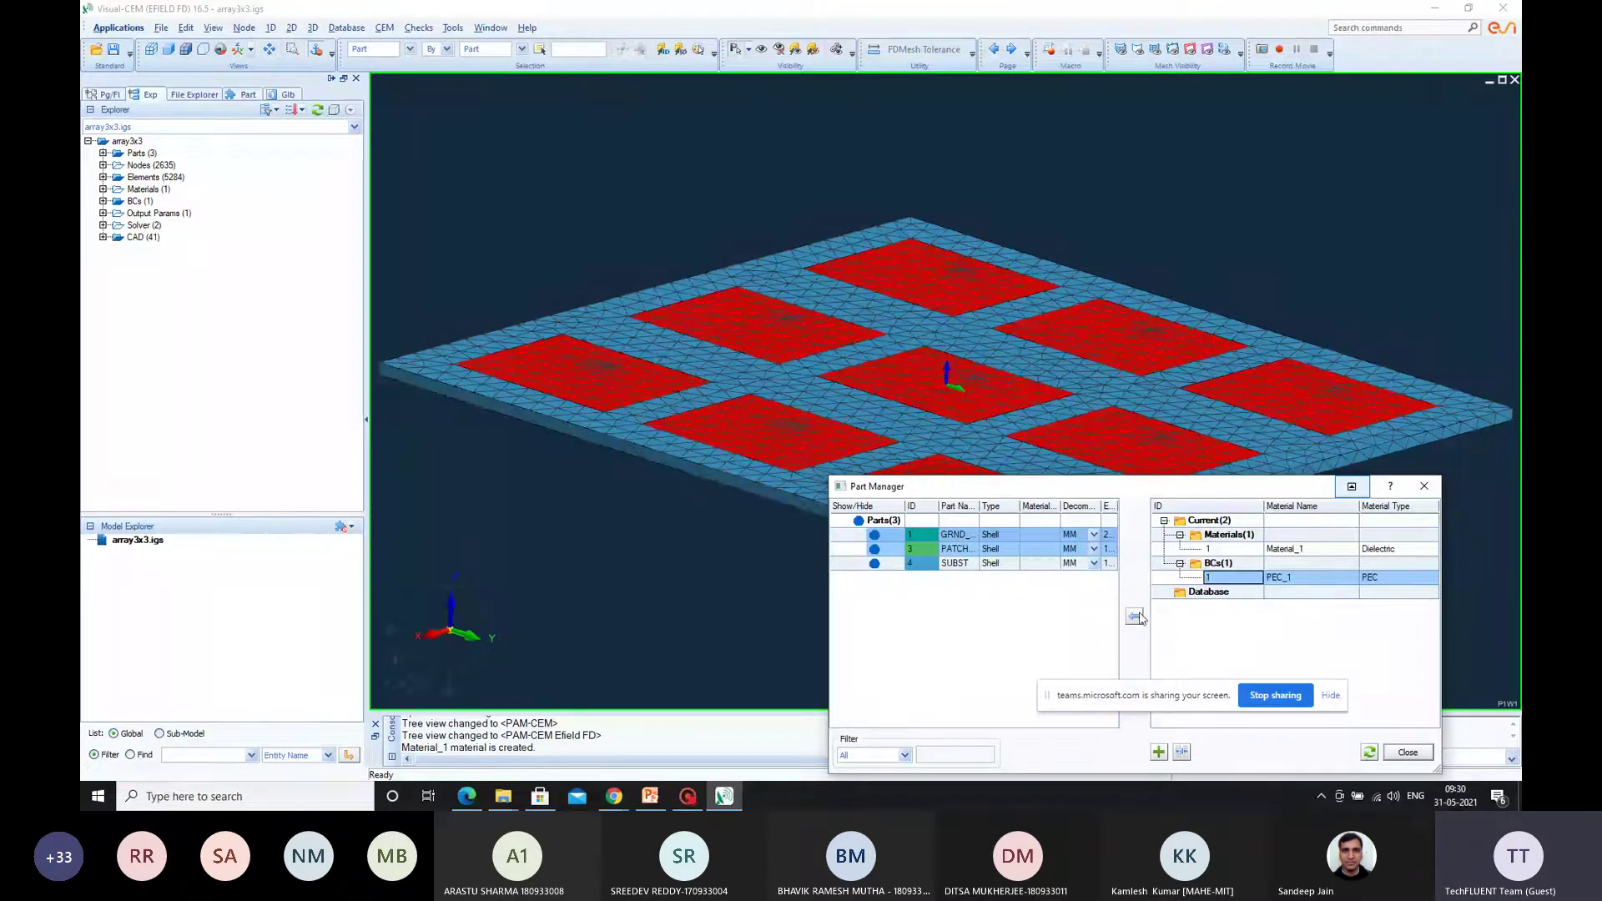
click(1136, 617)
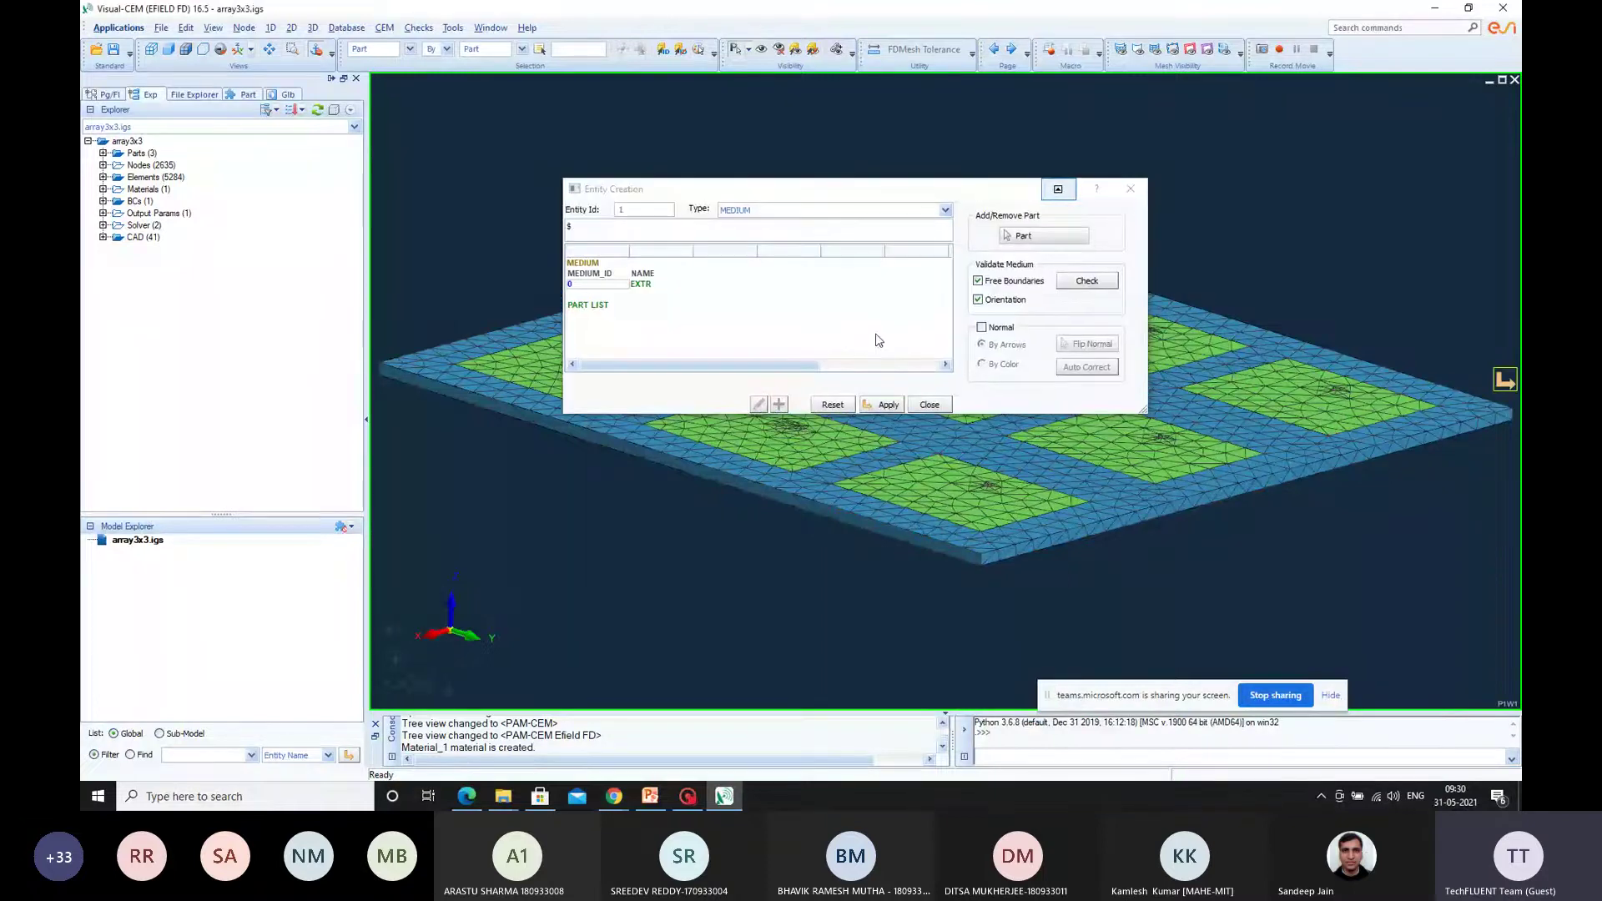
Step: Create the exterior medium EXTR and add the PATCHES and SUBST parts to it
click(1051, 236)
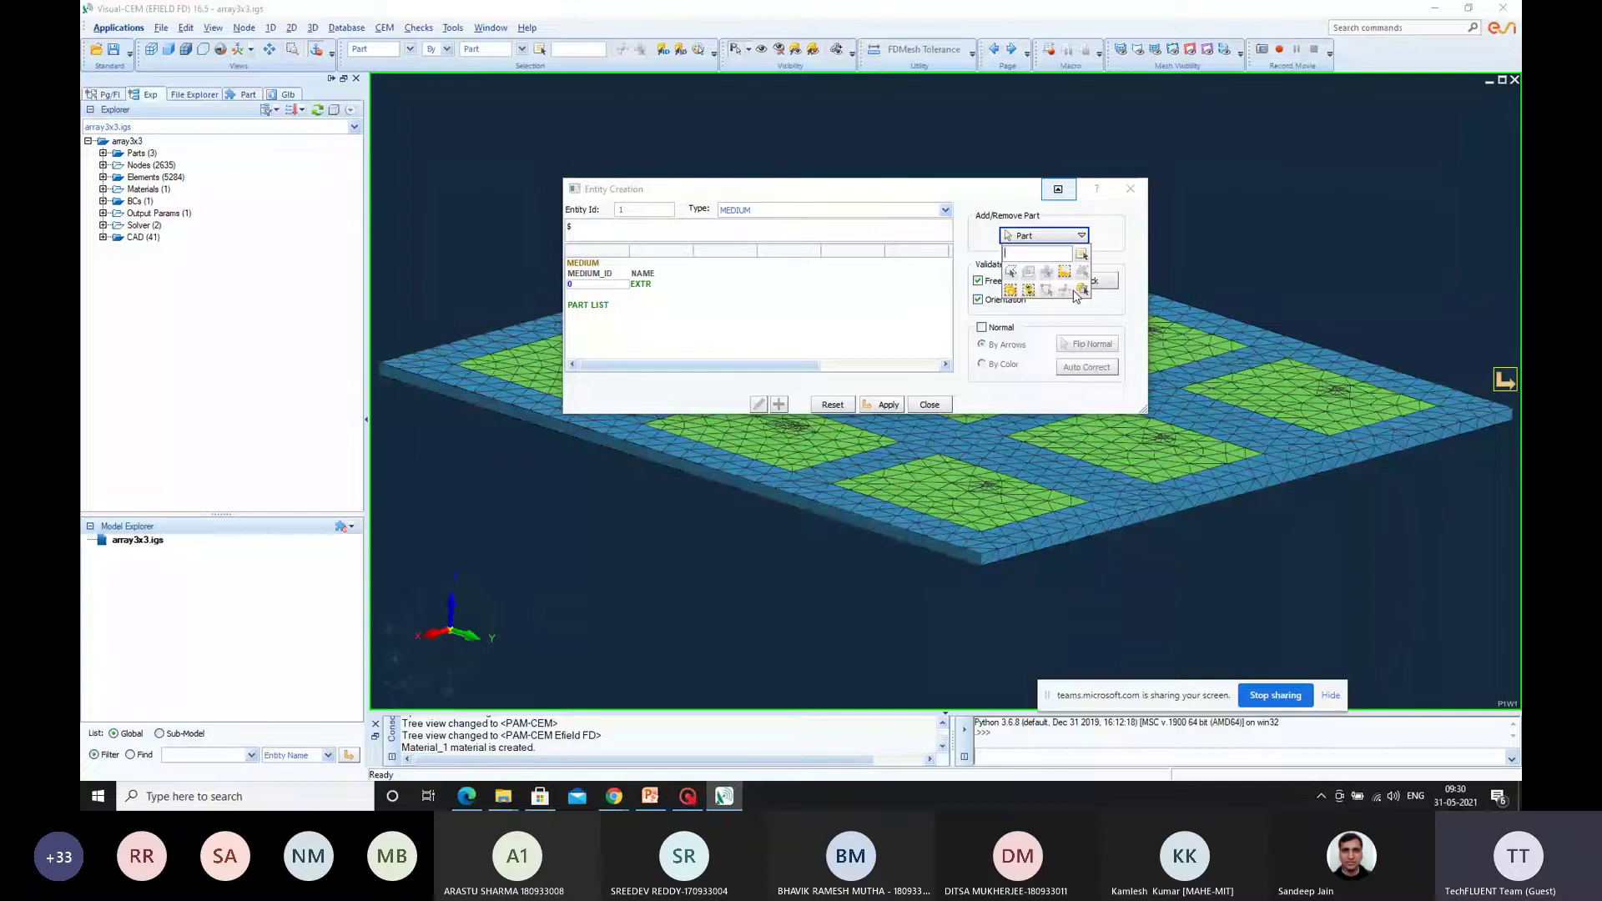
click(1079, 289)
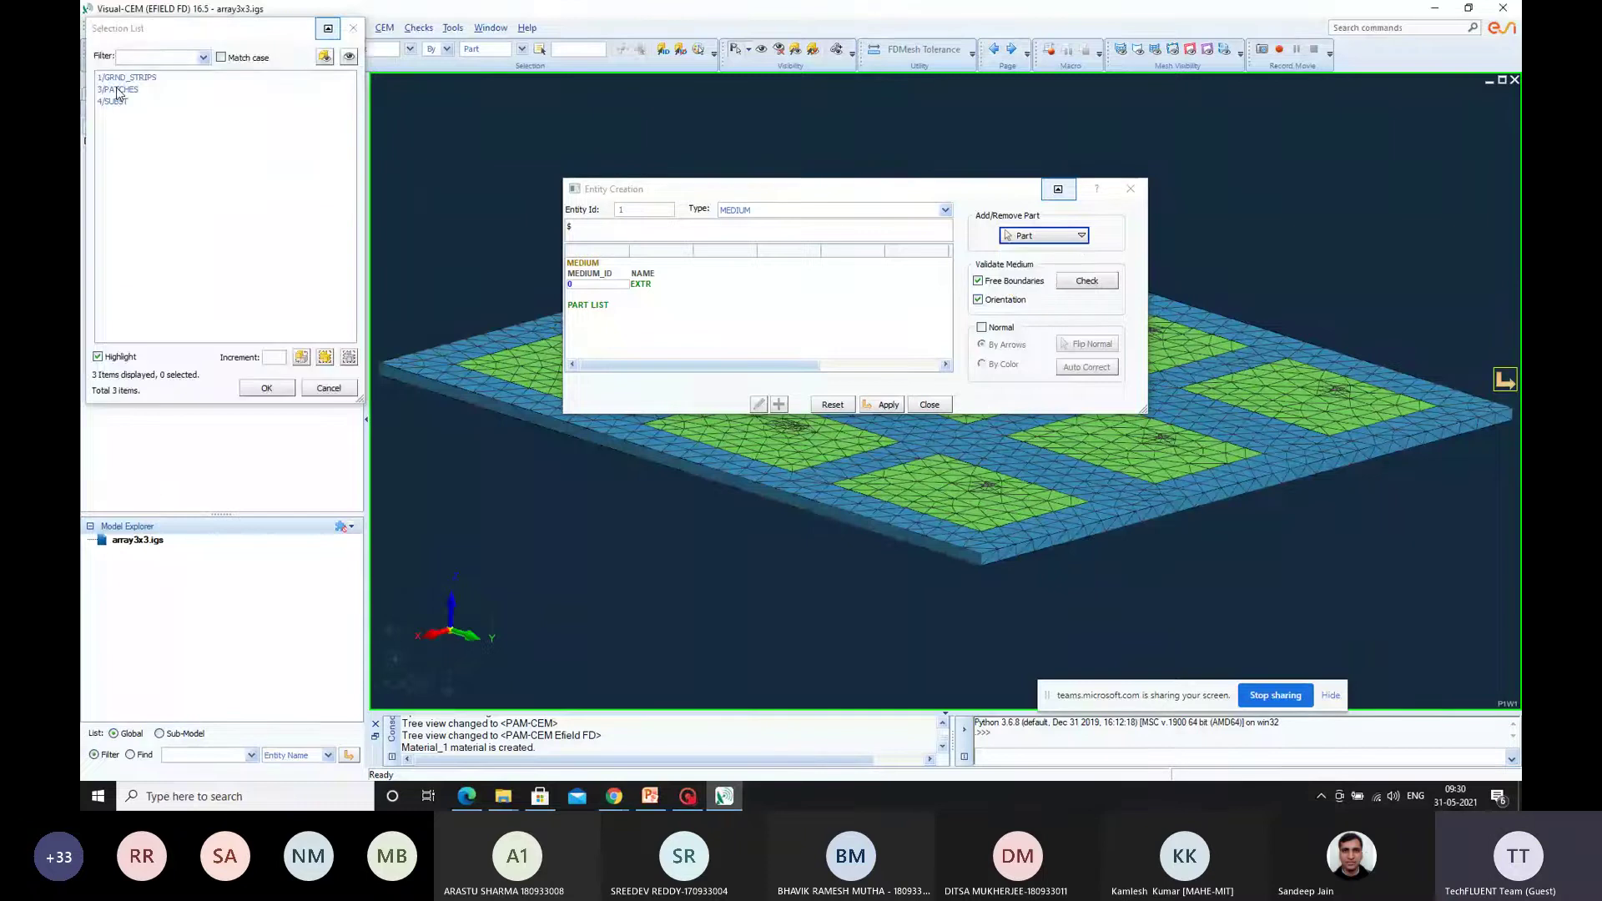
drag(117, 90, 118, 101)
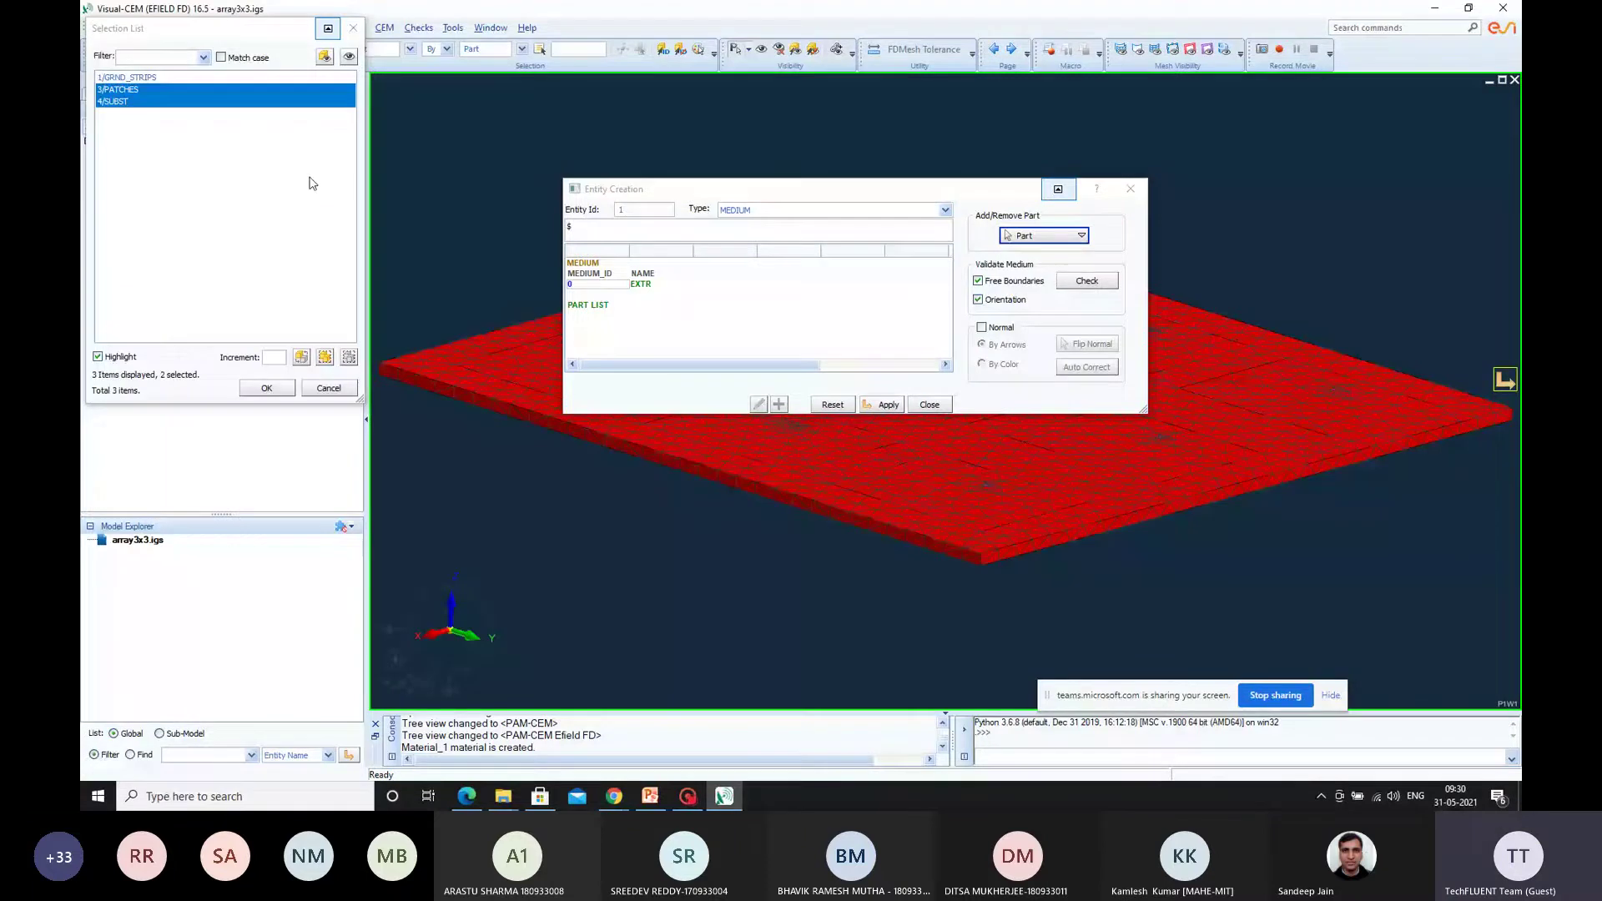
click(899, 407)
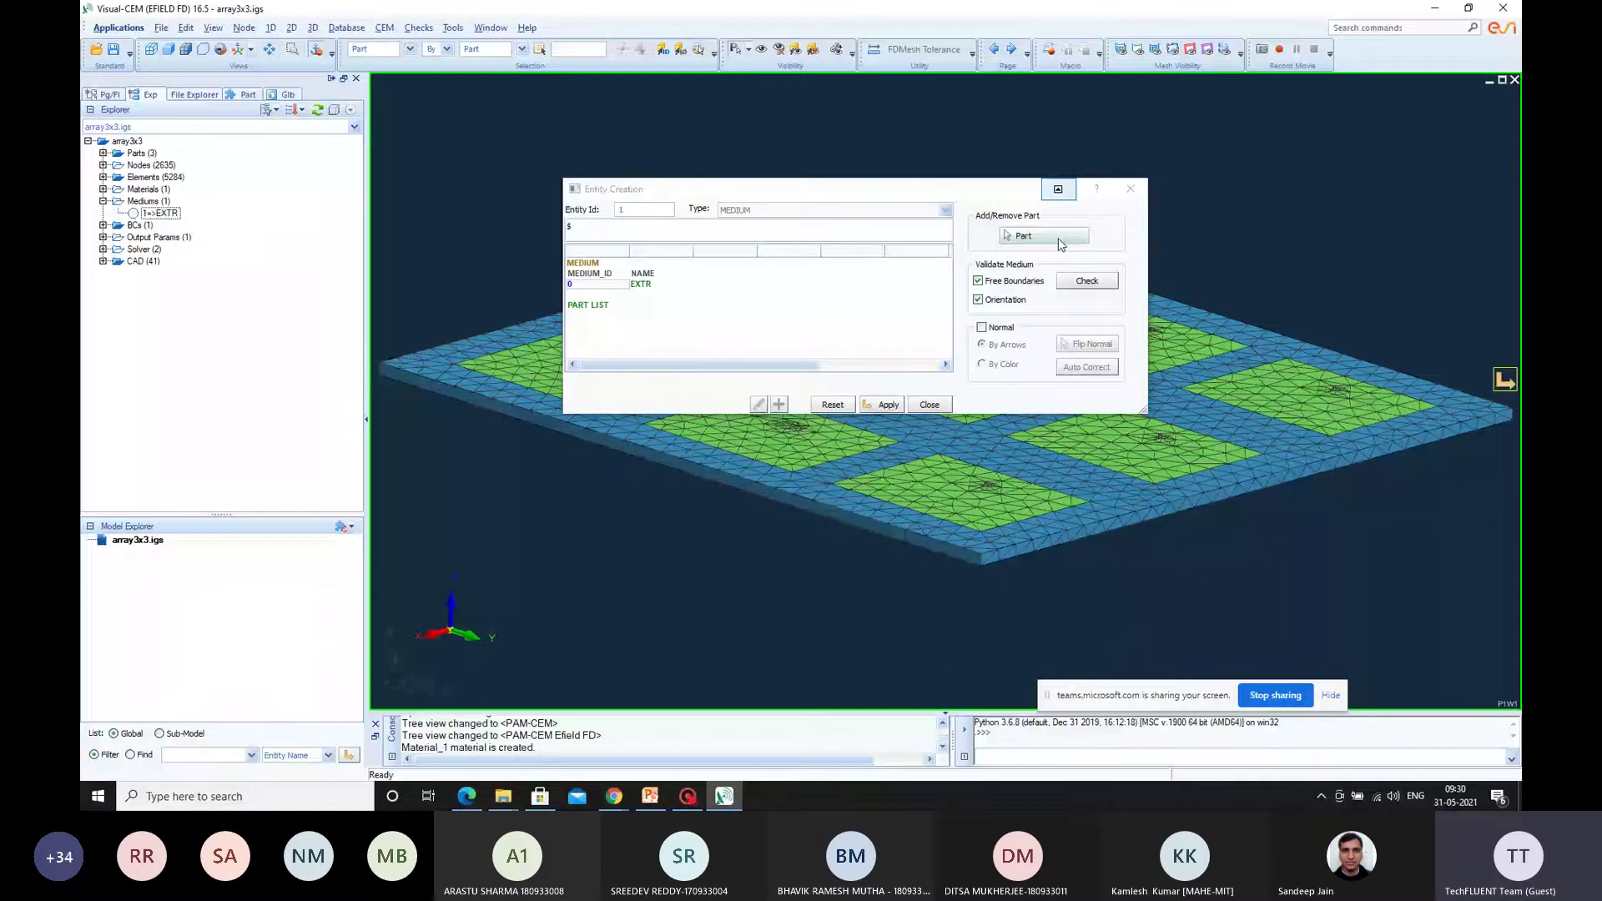
click(1044, 236)
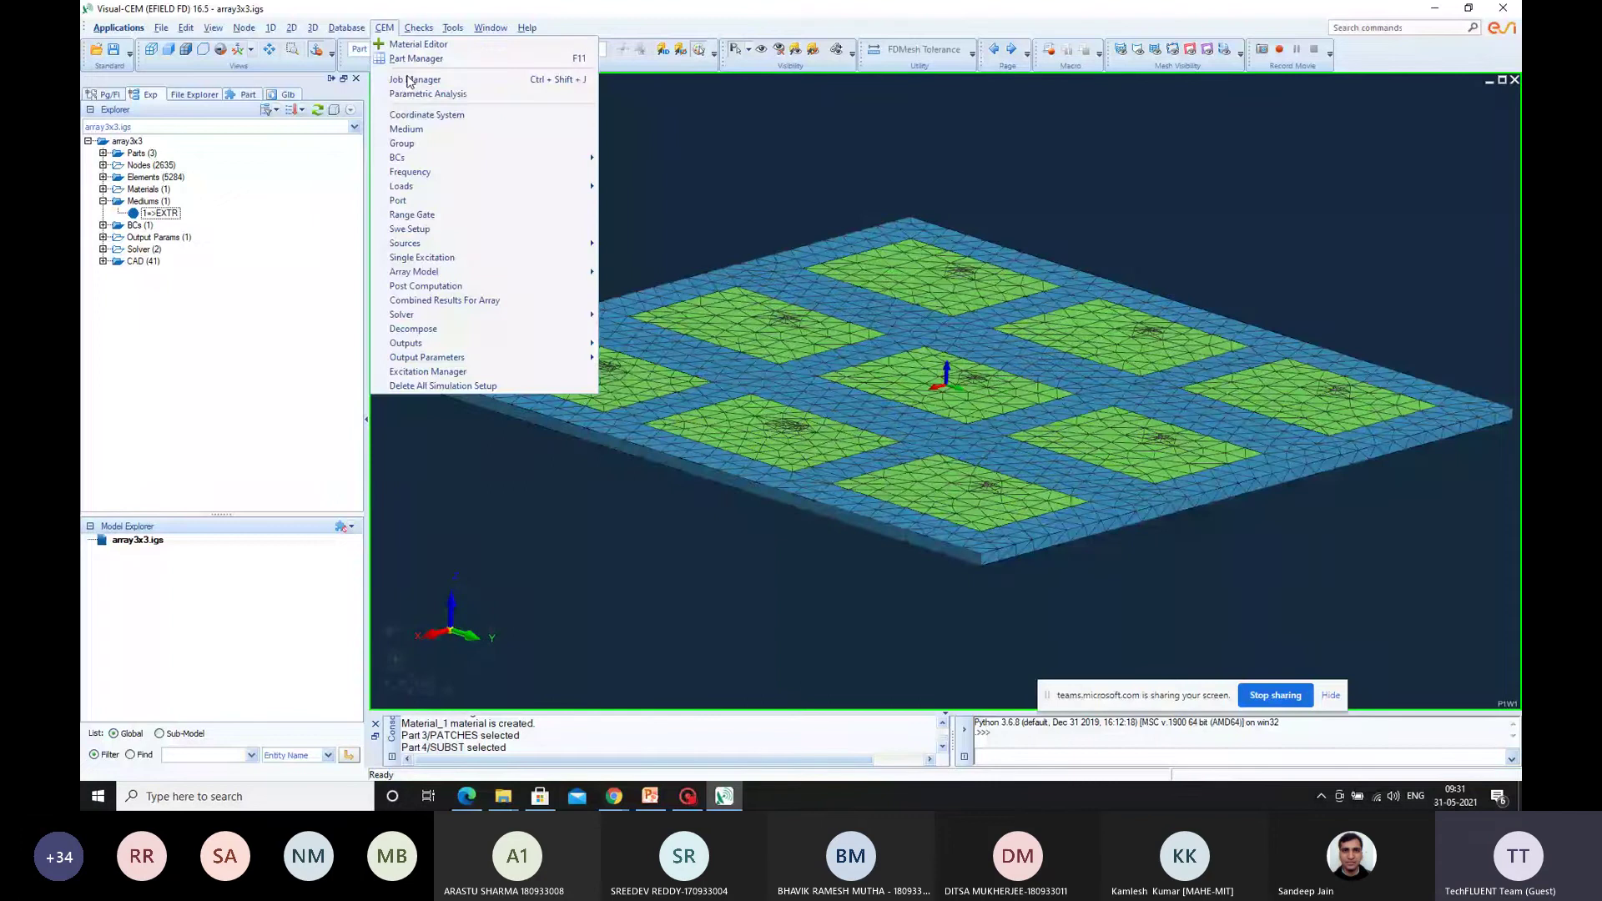
Step: Start a second medium and set its material to the dielectric Material_1
click(406, 128)
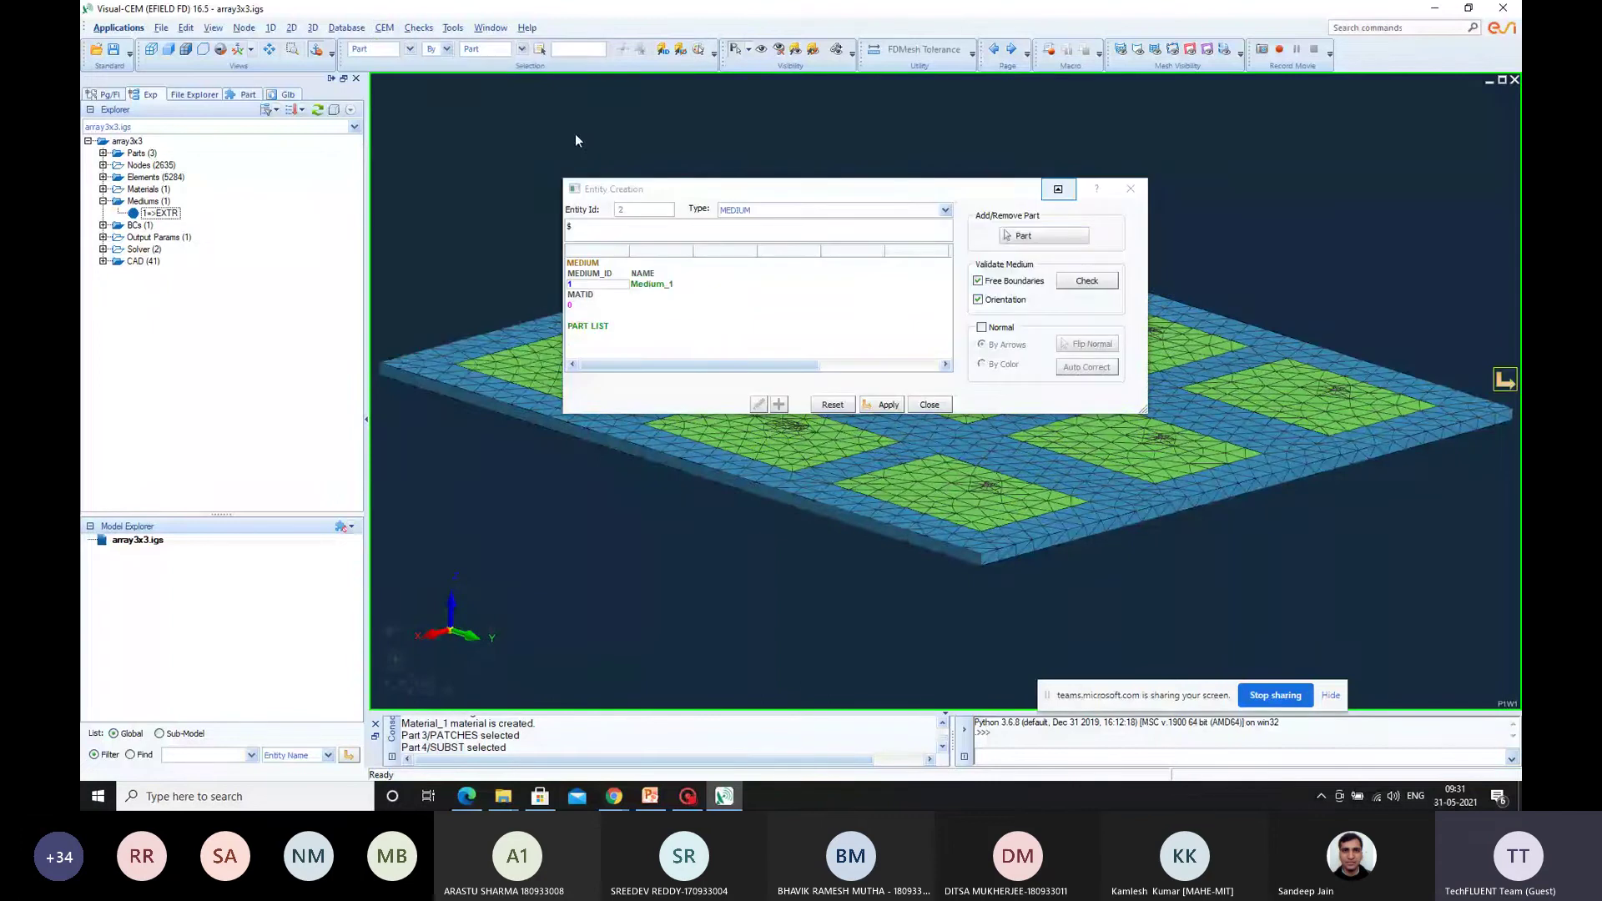
click(584, 304)
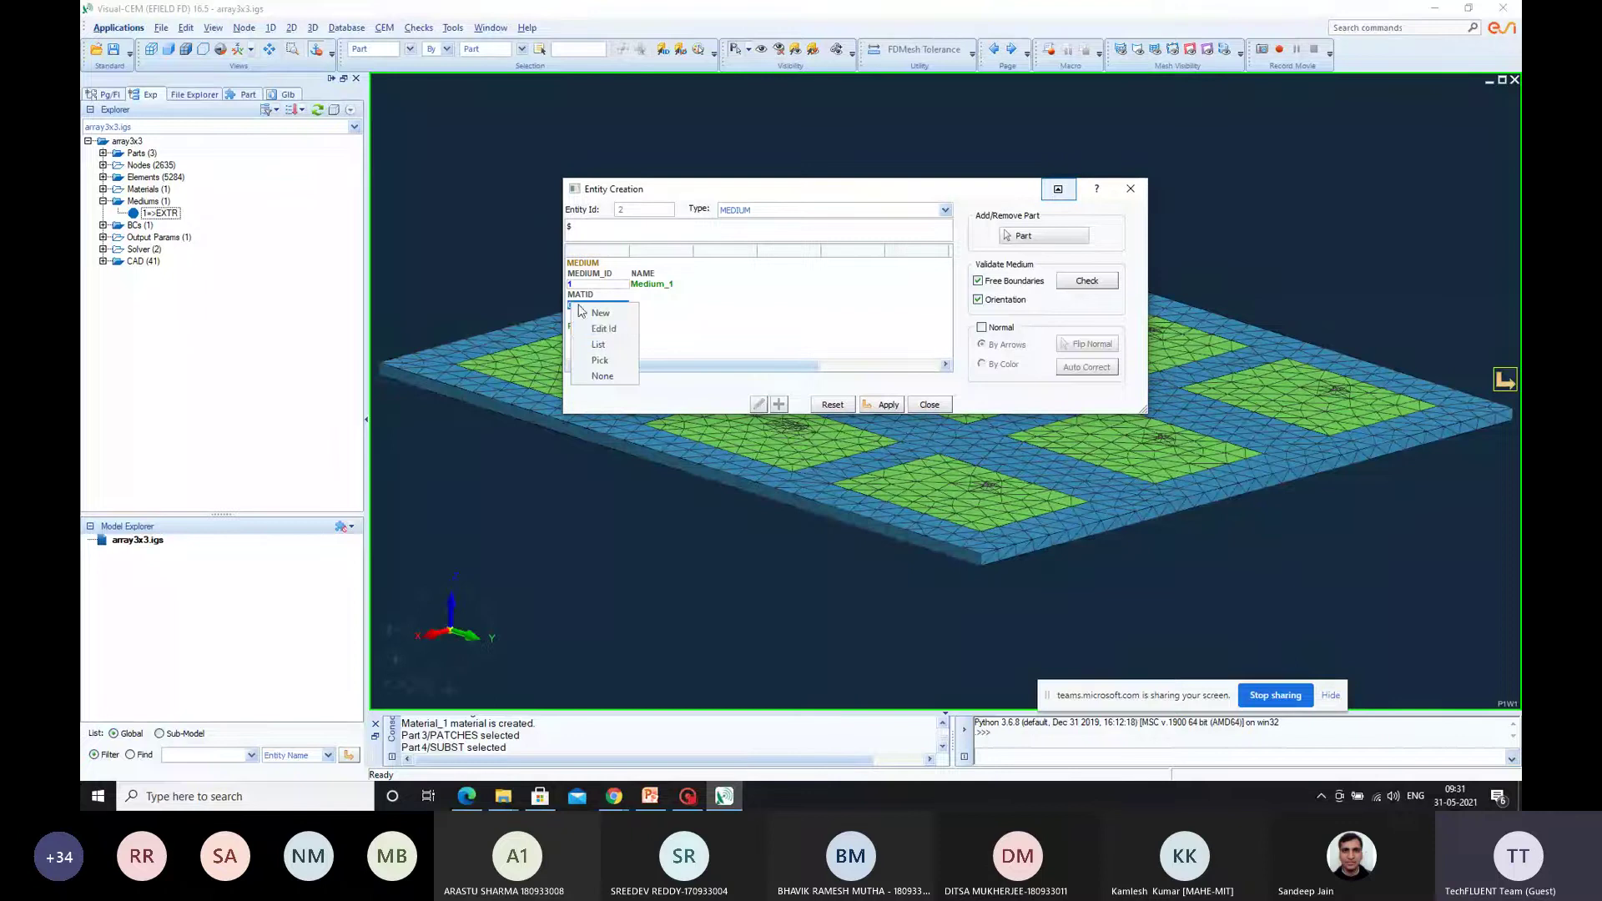
click(605, 344)
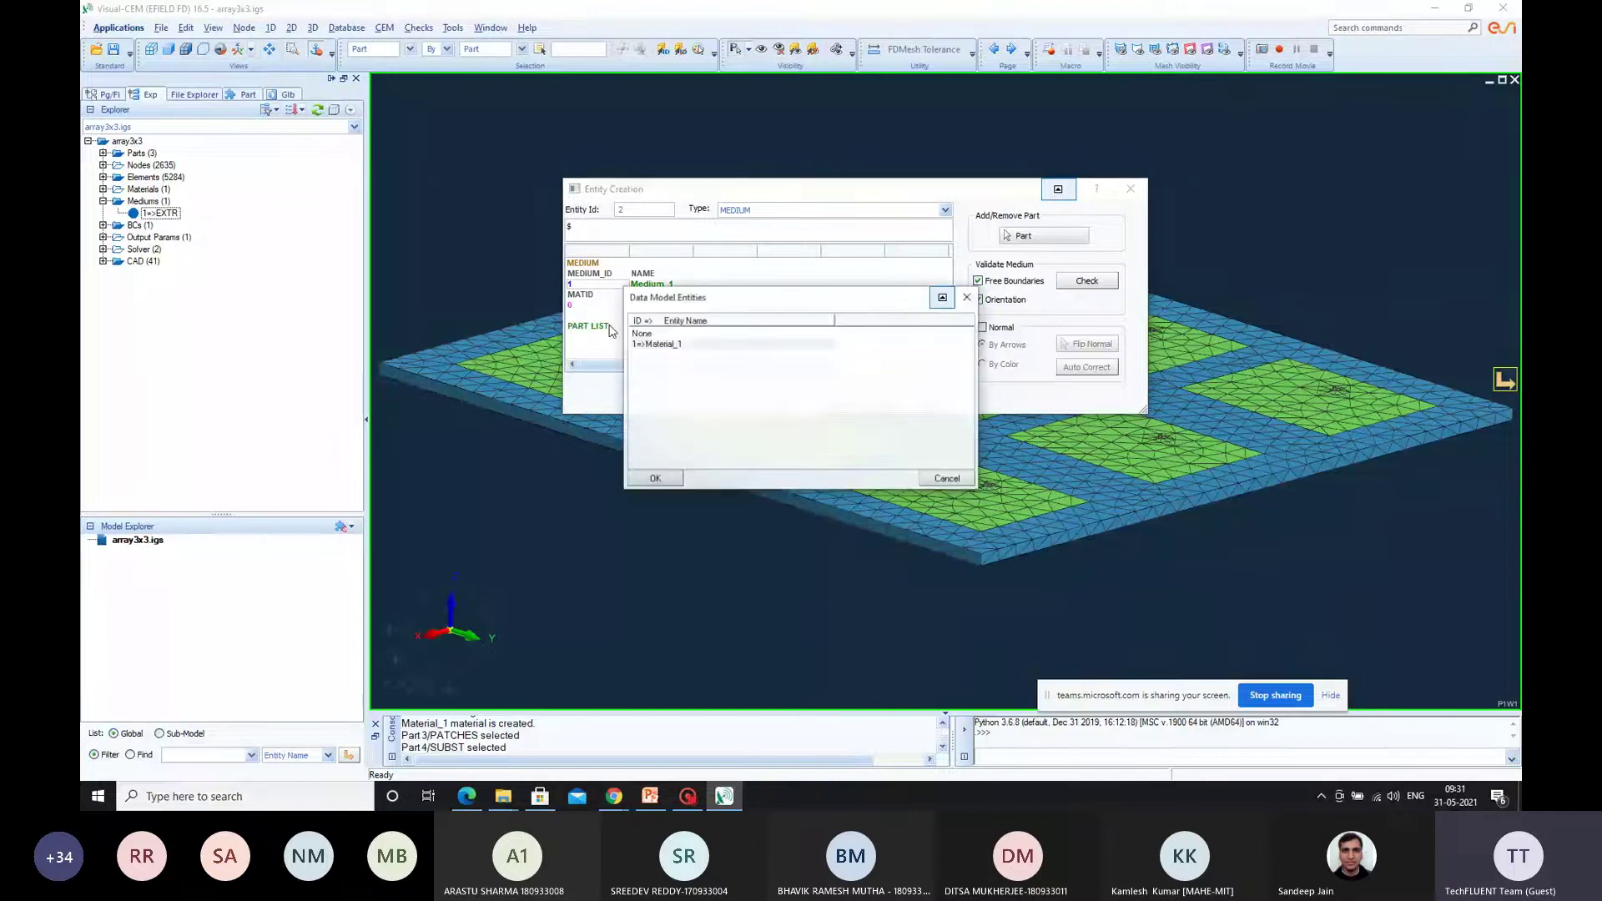
double_click(680, 345)
Step: Add the GRND_STRIPS, PATCHES and SUBST parts to the dielectric medium and create it
click(1043, 236)
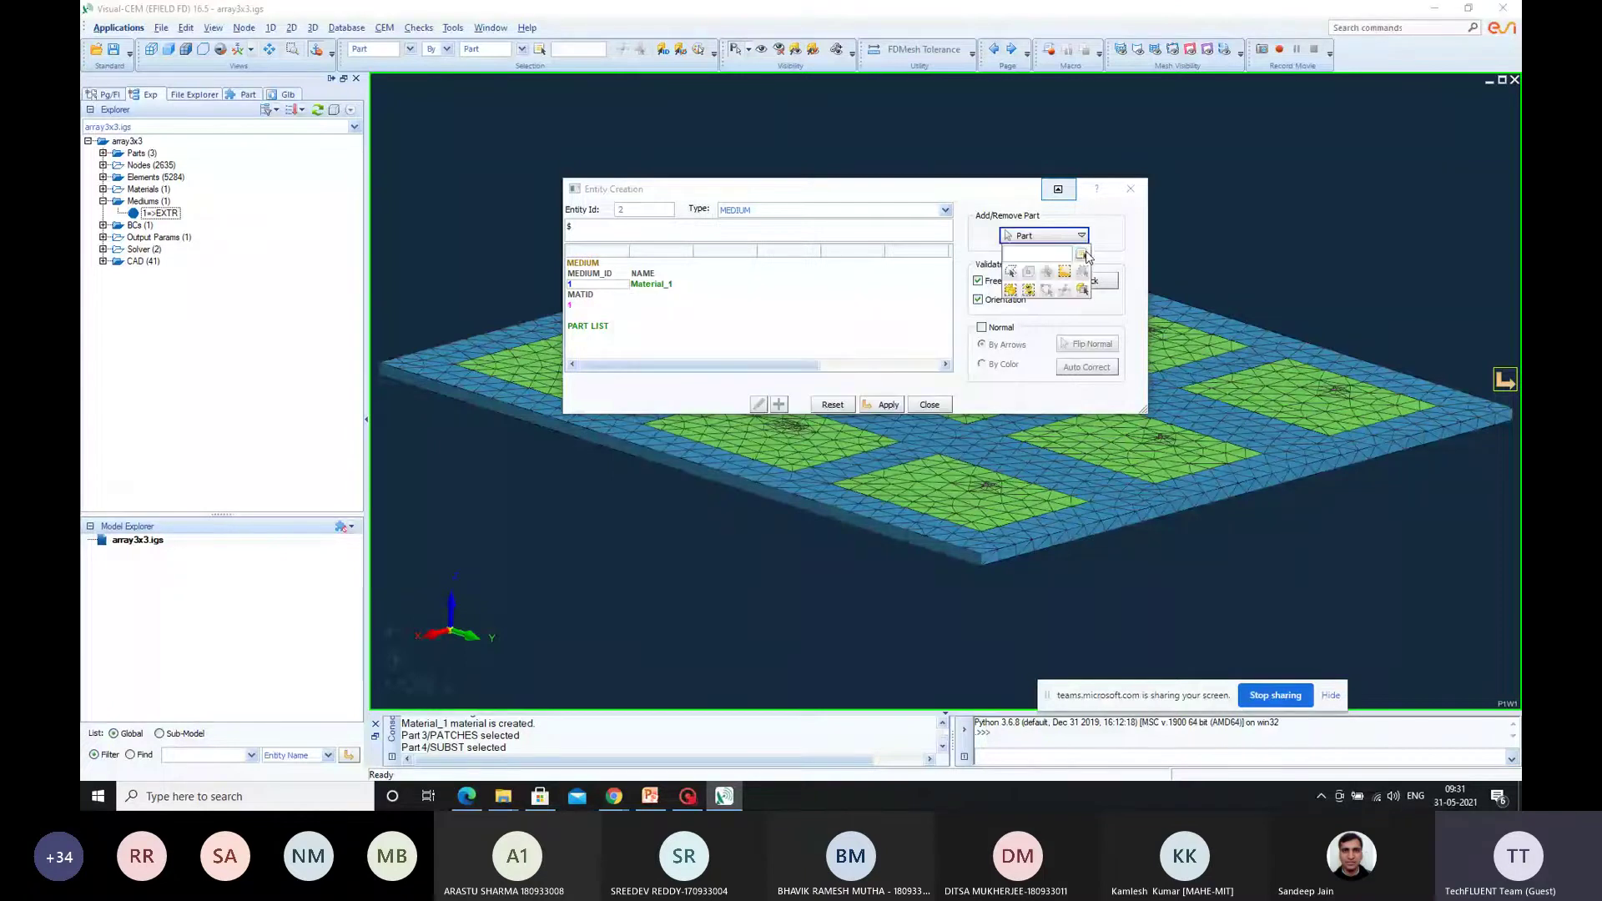
click(1082, 254)
click(121, 79)
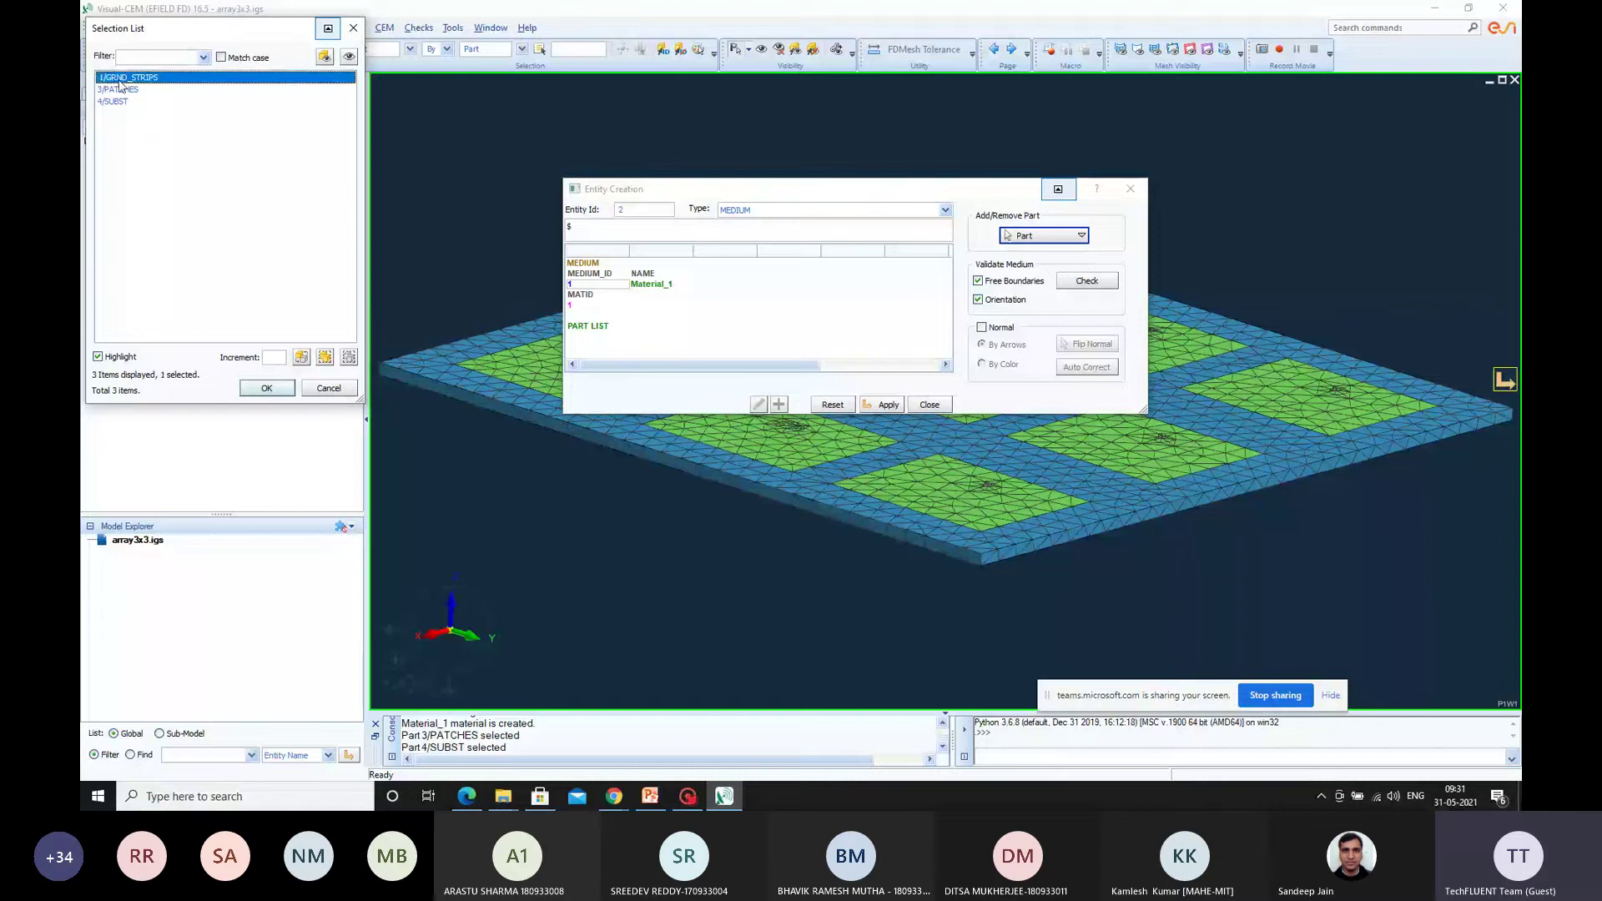
ctrl+click(121, 89)
click(266, 388)
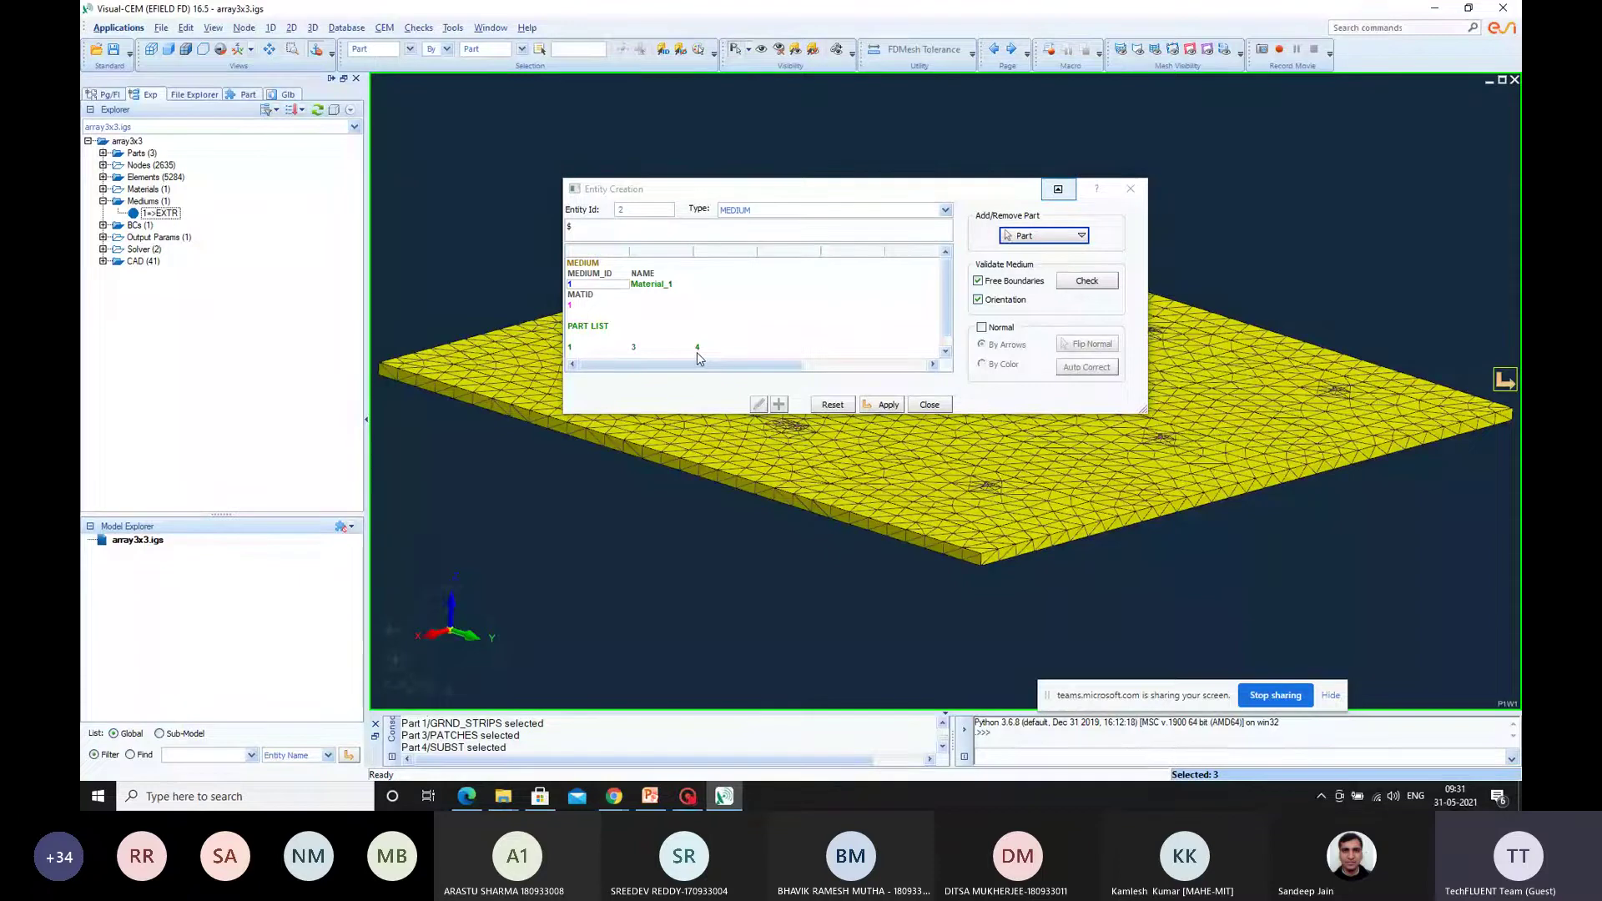
click(883, 405)
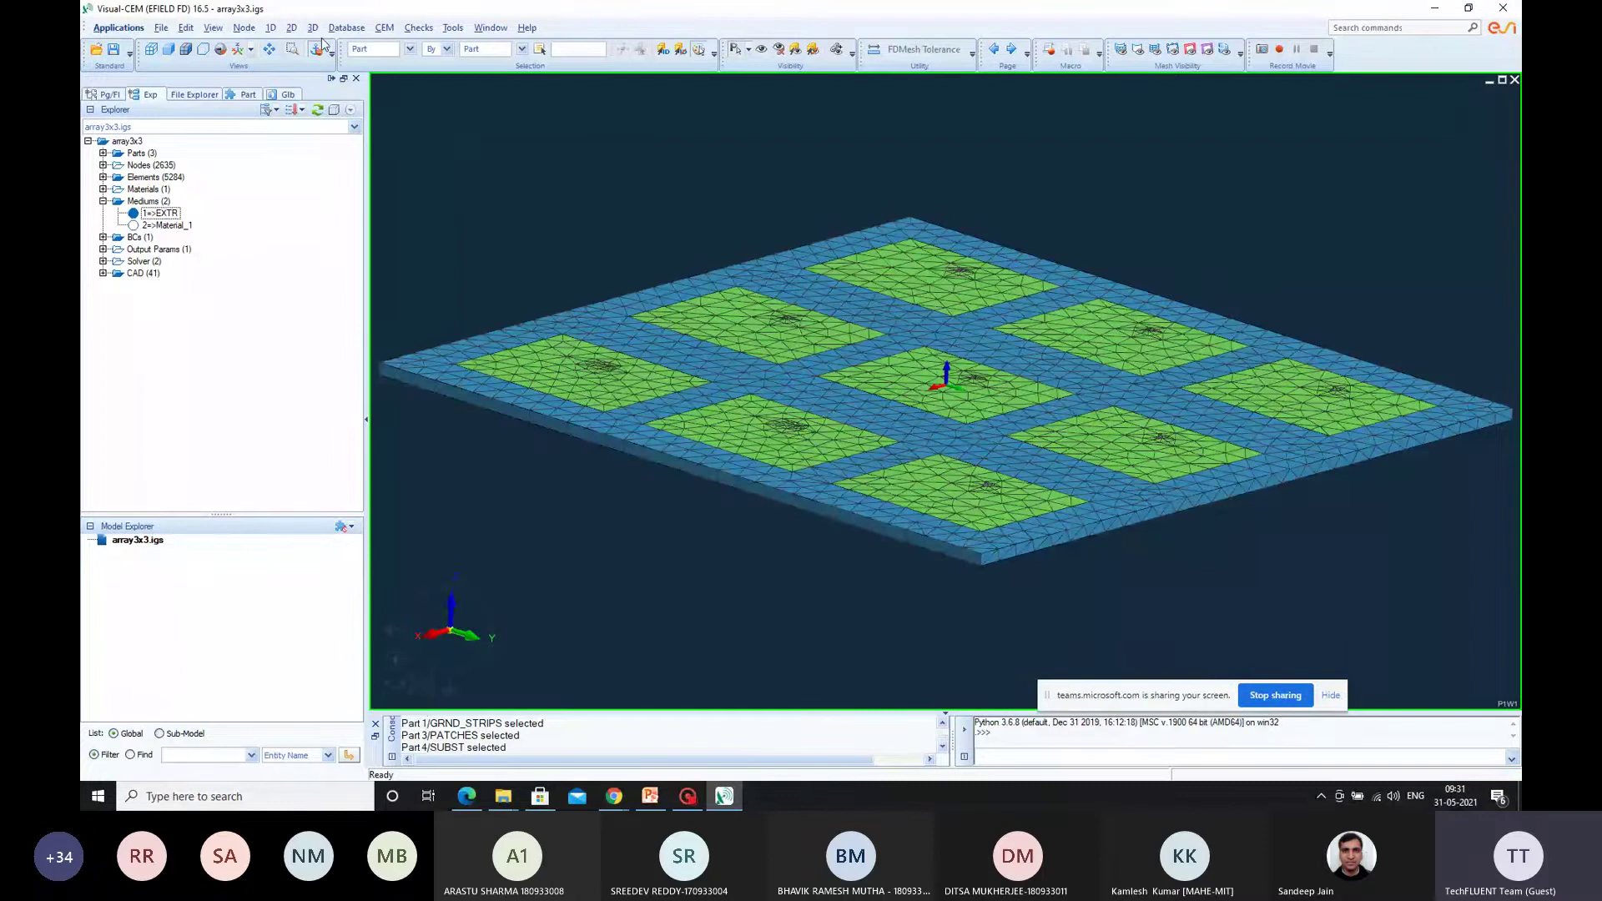
Step: Define a single simulation frequency of 76e9
click(383, 28)
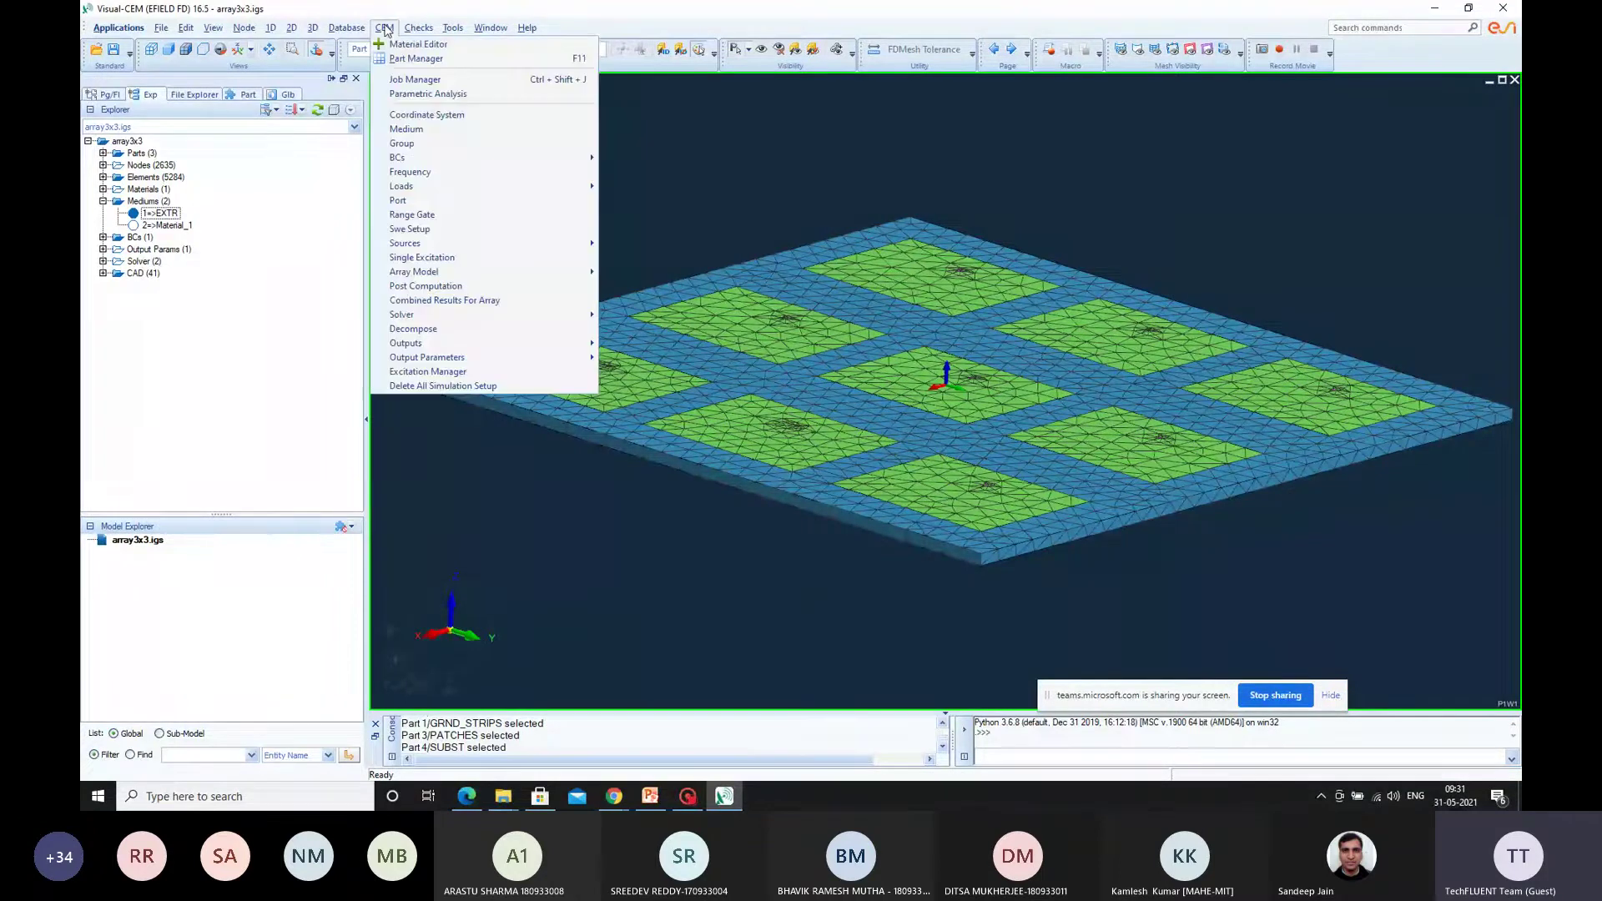
click(459, 172)
click(661, 305)
text(76e)
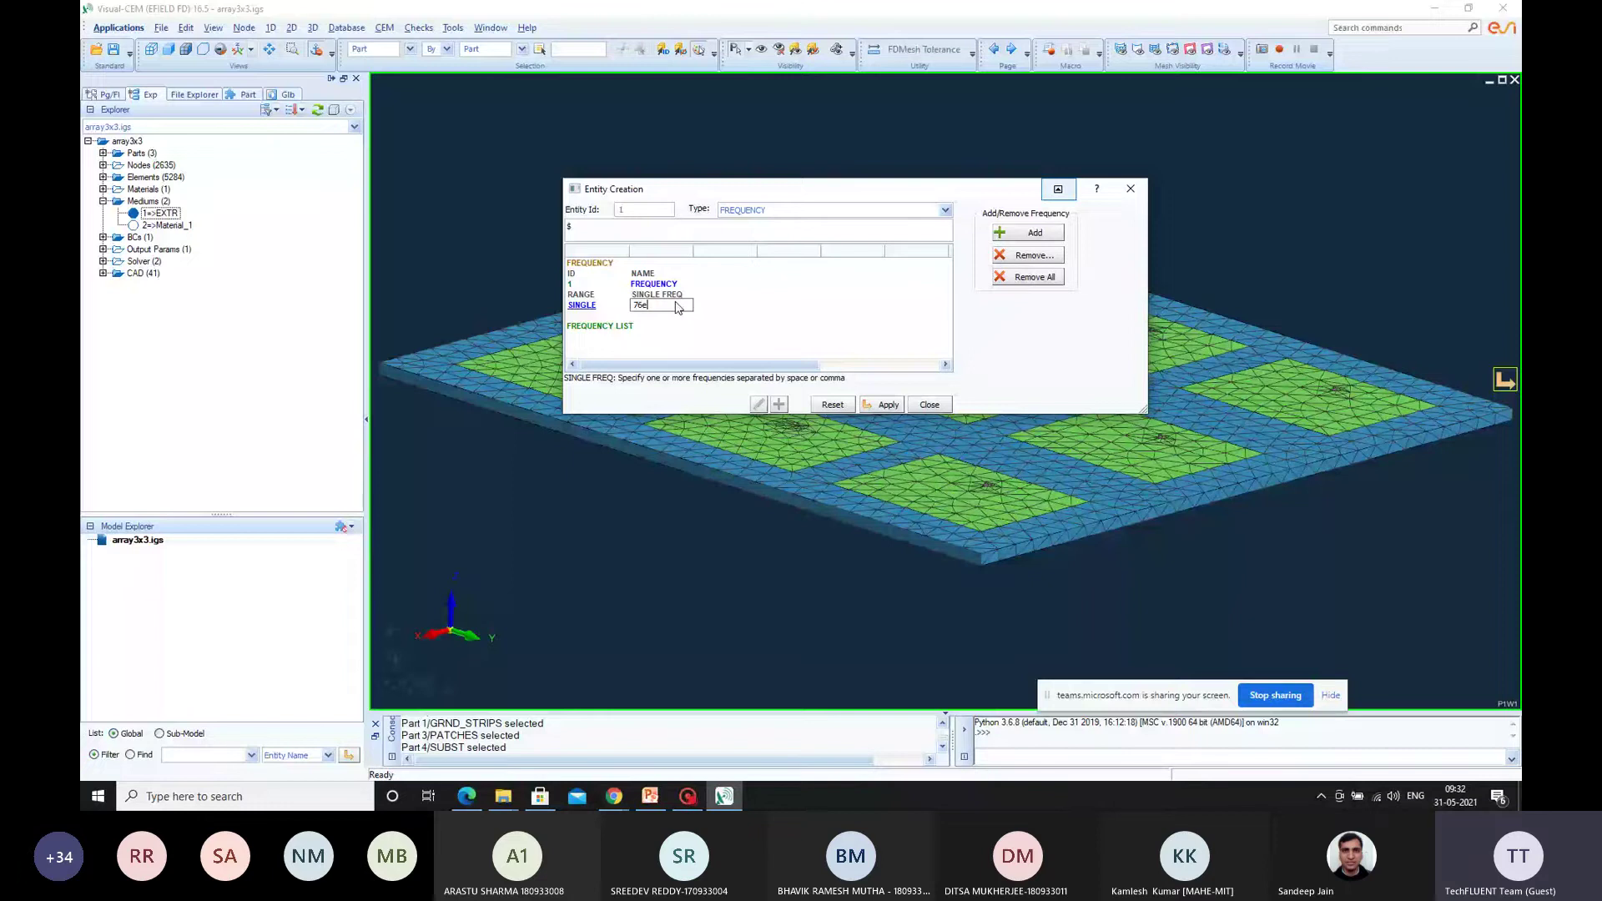
text(9)
key(Return)
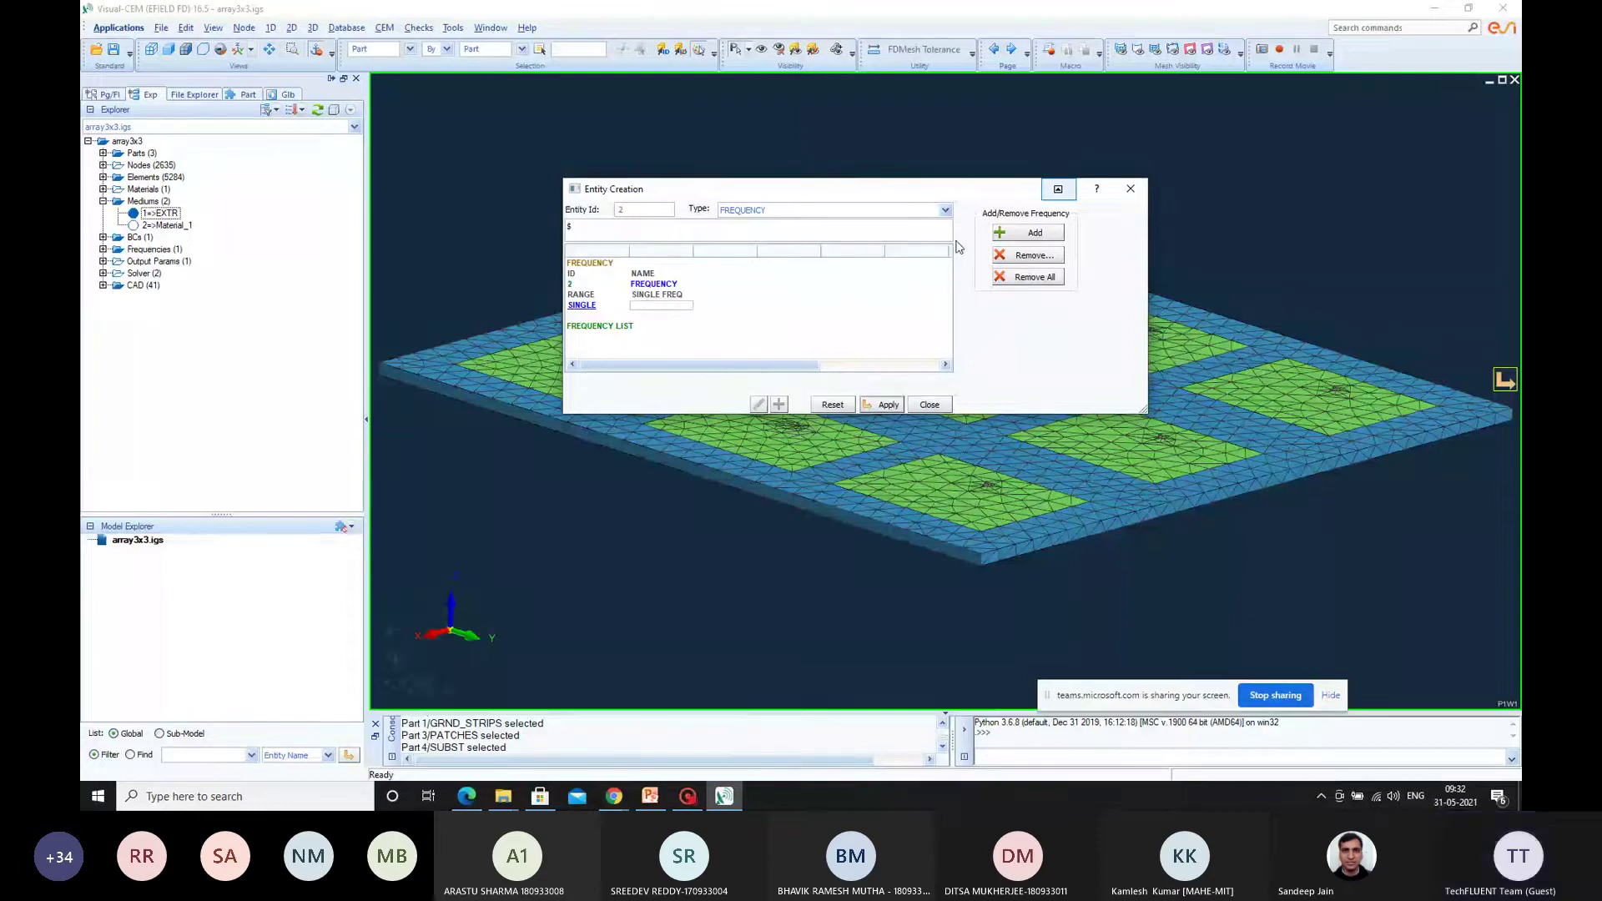
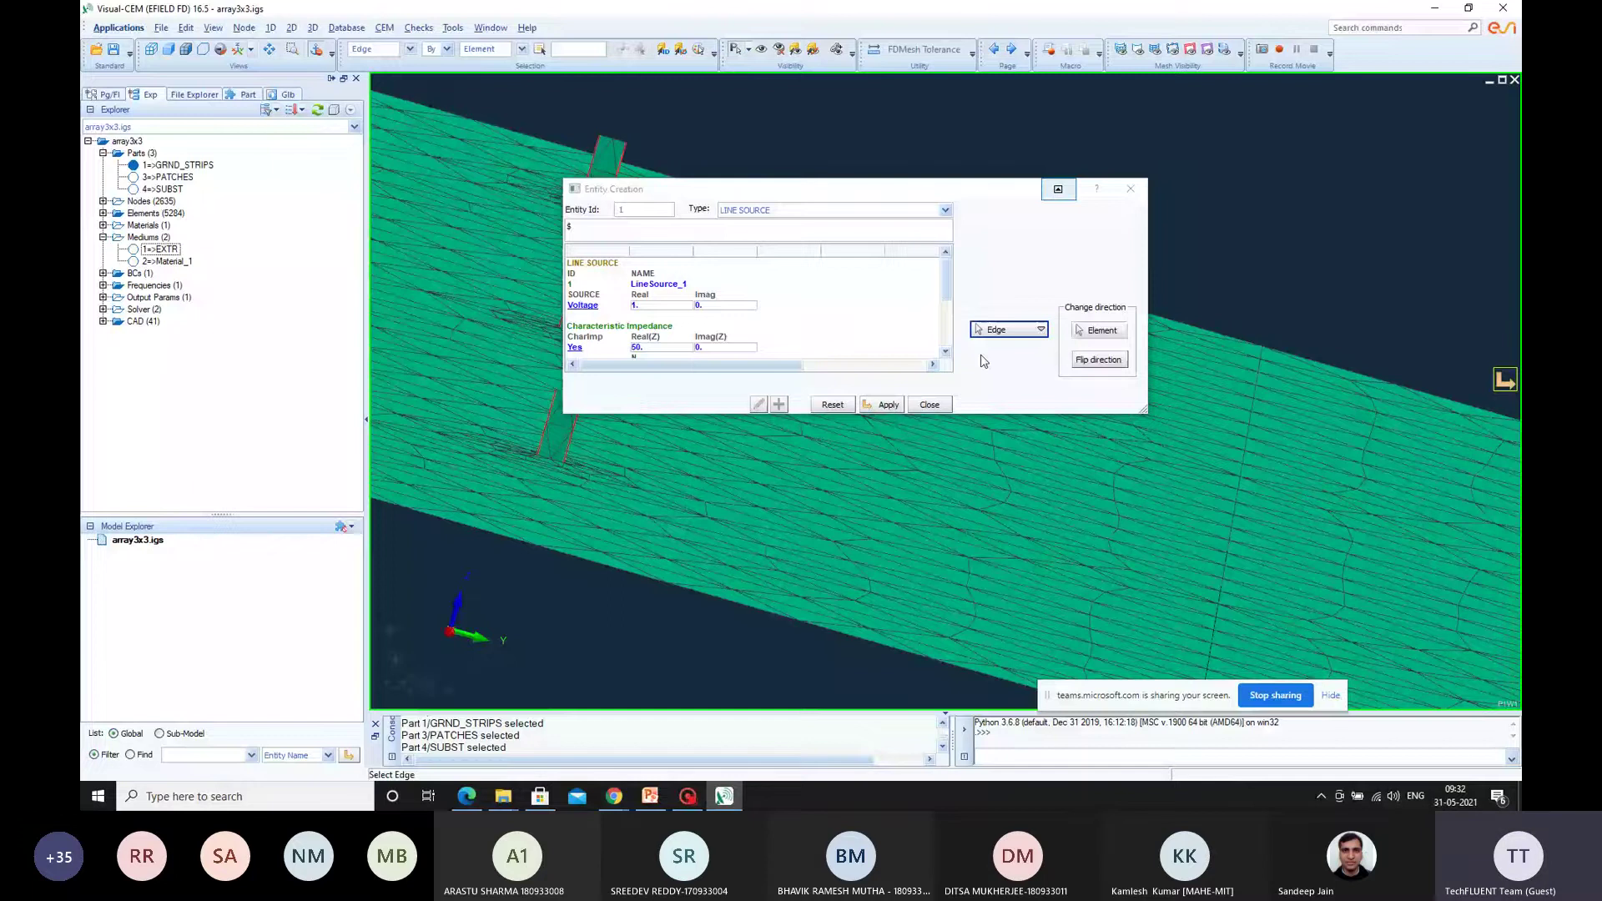
Step: Create voltage line sources with characteristic impedance 50 on the mid-height edges of the first group of three feed strips
click(882, 401)
click(602, 171)
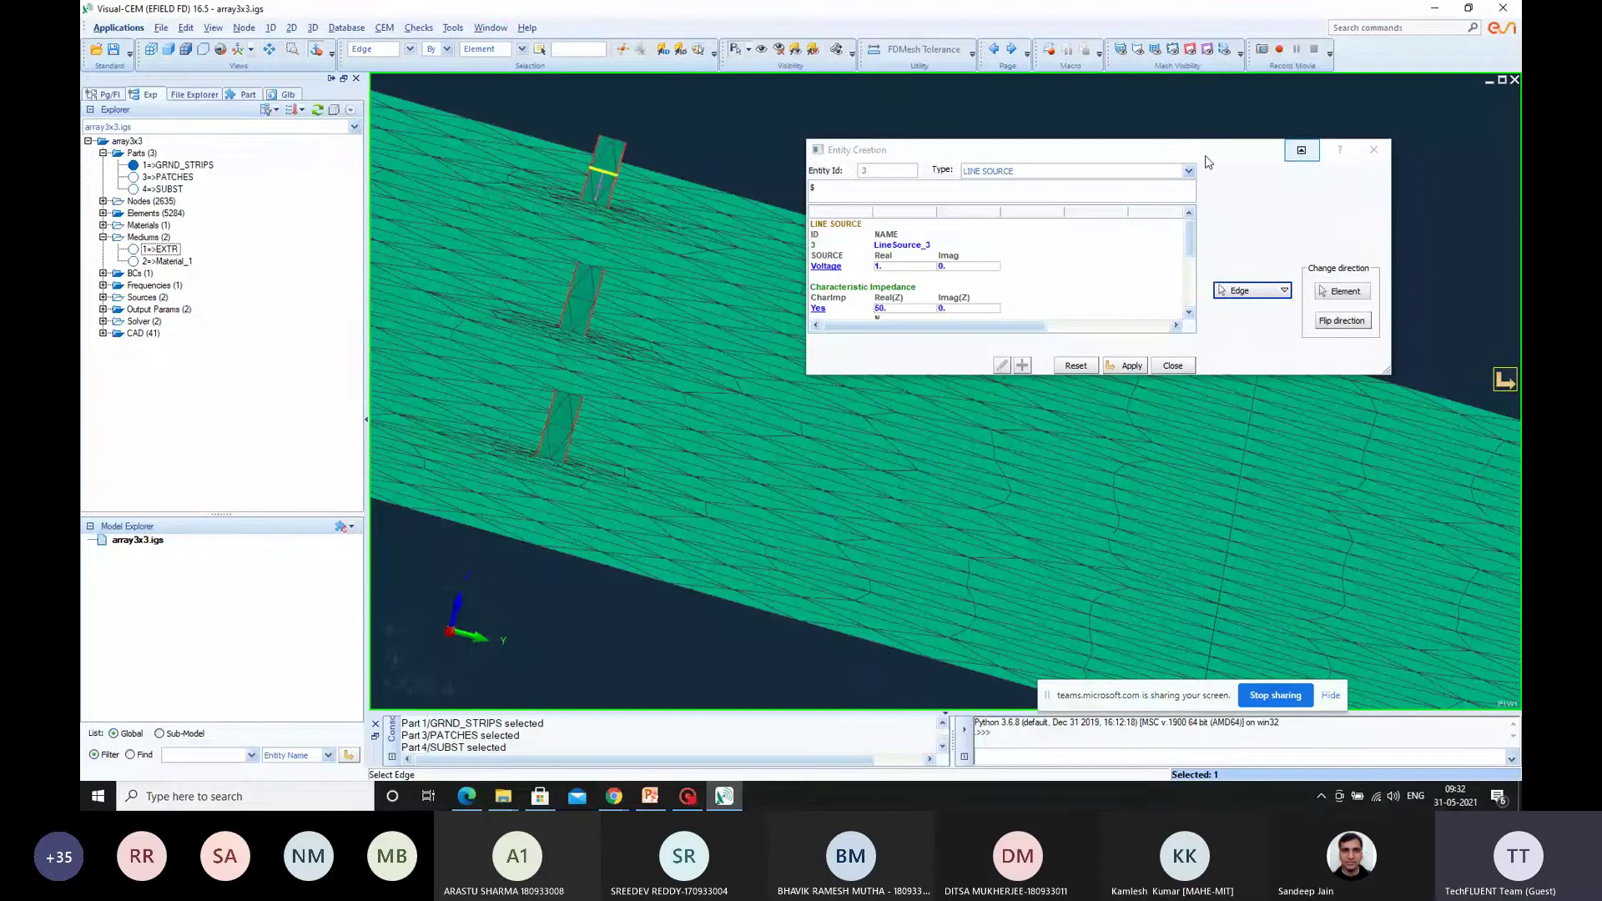
click(881, 386)
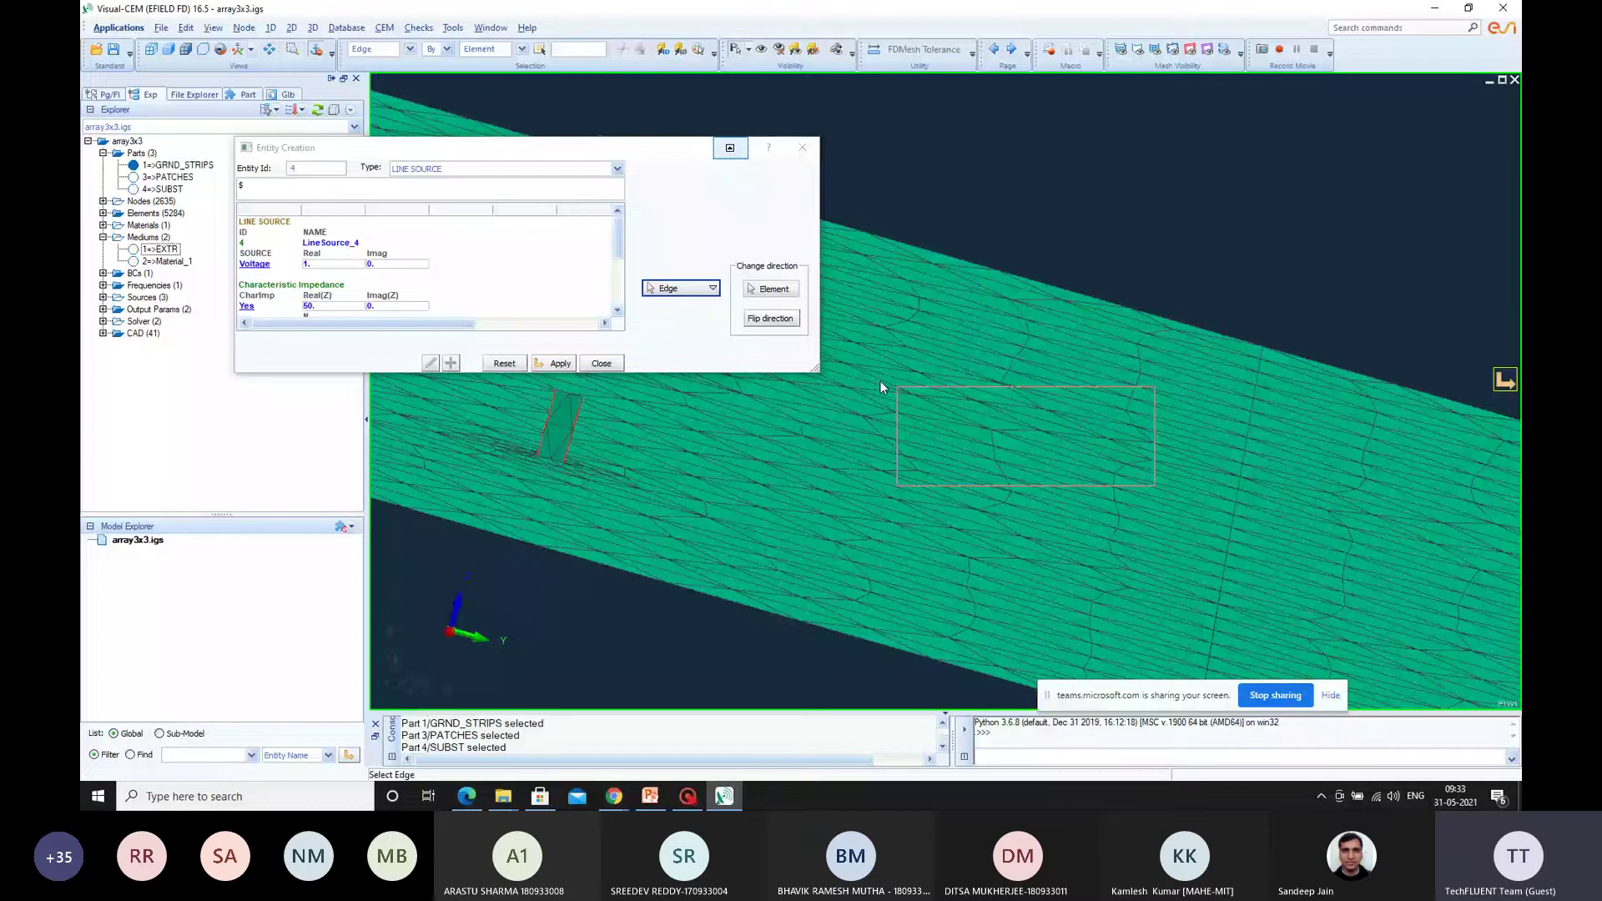
Step: Create voltage line sources on the mid-height edges of the middle group of three feed strips
drag(880, 380, 1236, 446)
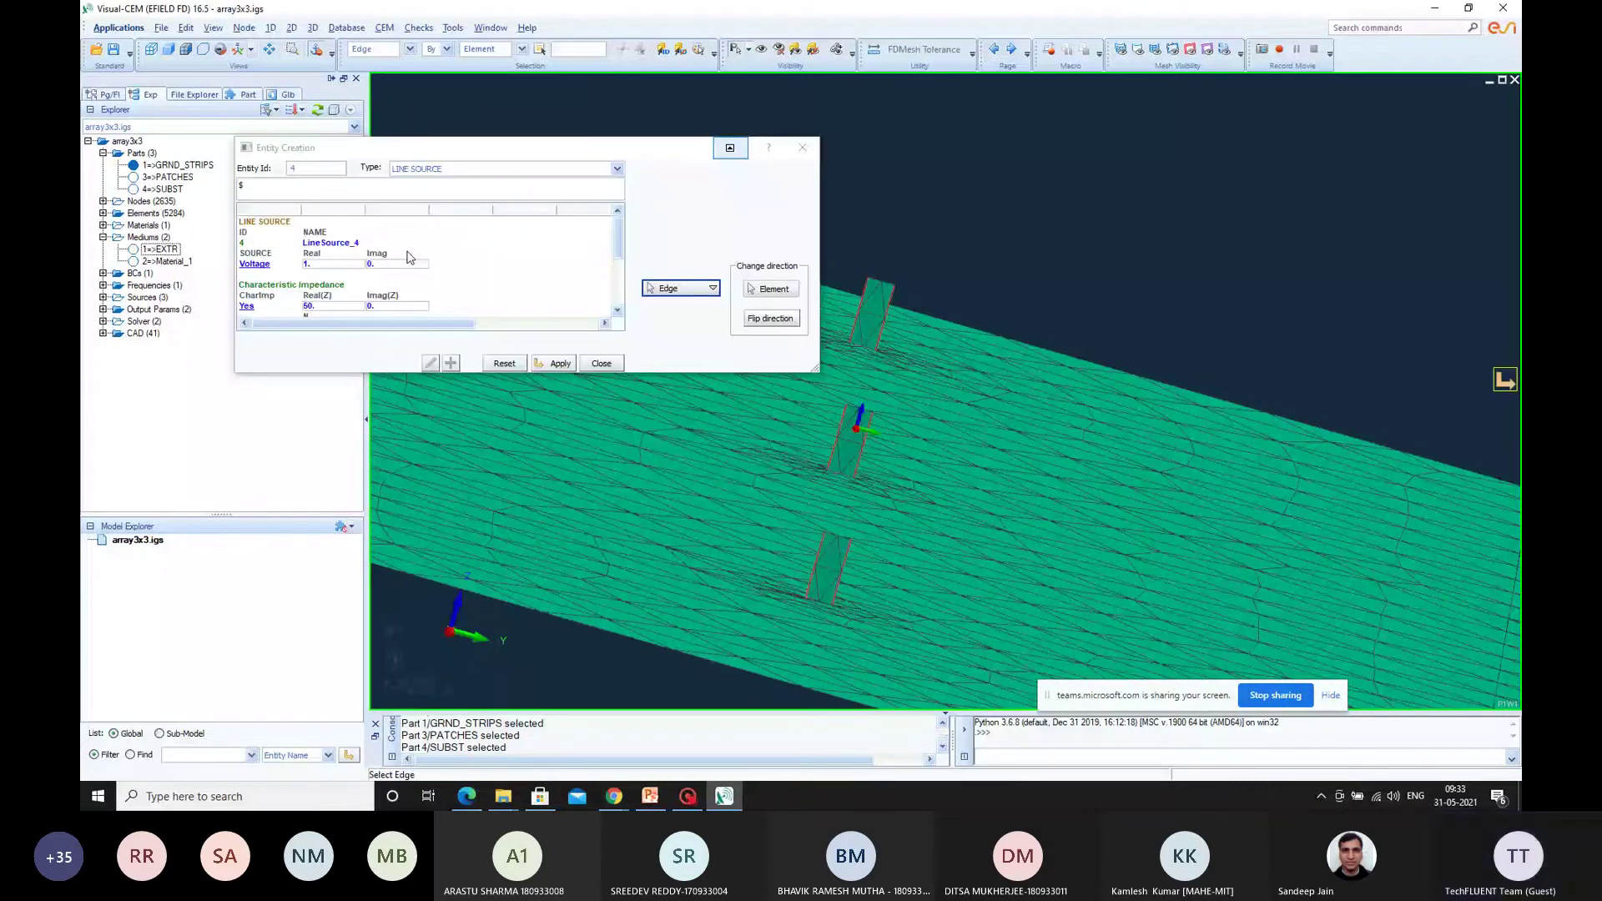
click(871, 313)
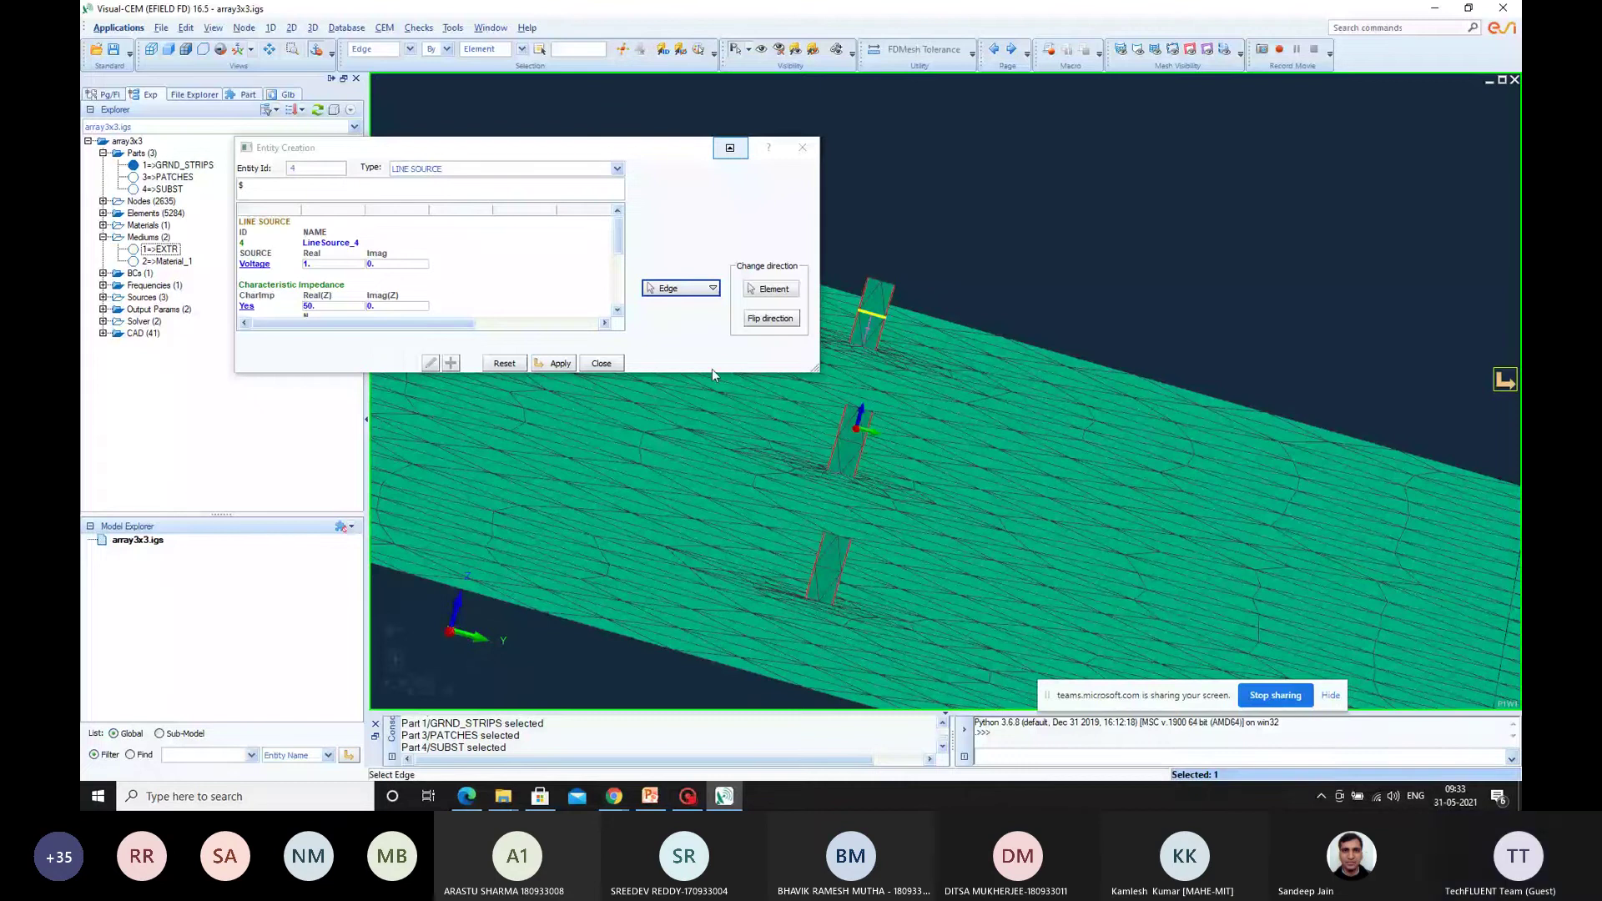
click(557, 364)
click(559, 363)
Step: Create voltage line sources on the mid-height edges of the last group of three feed strips
click(1104, 340)
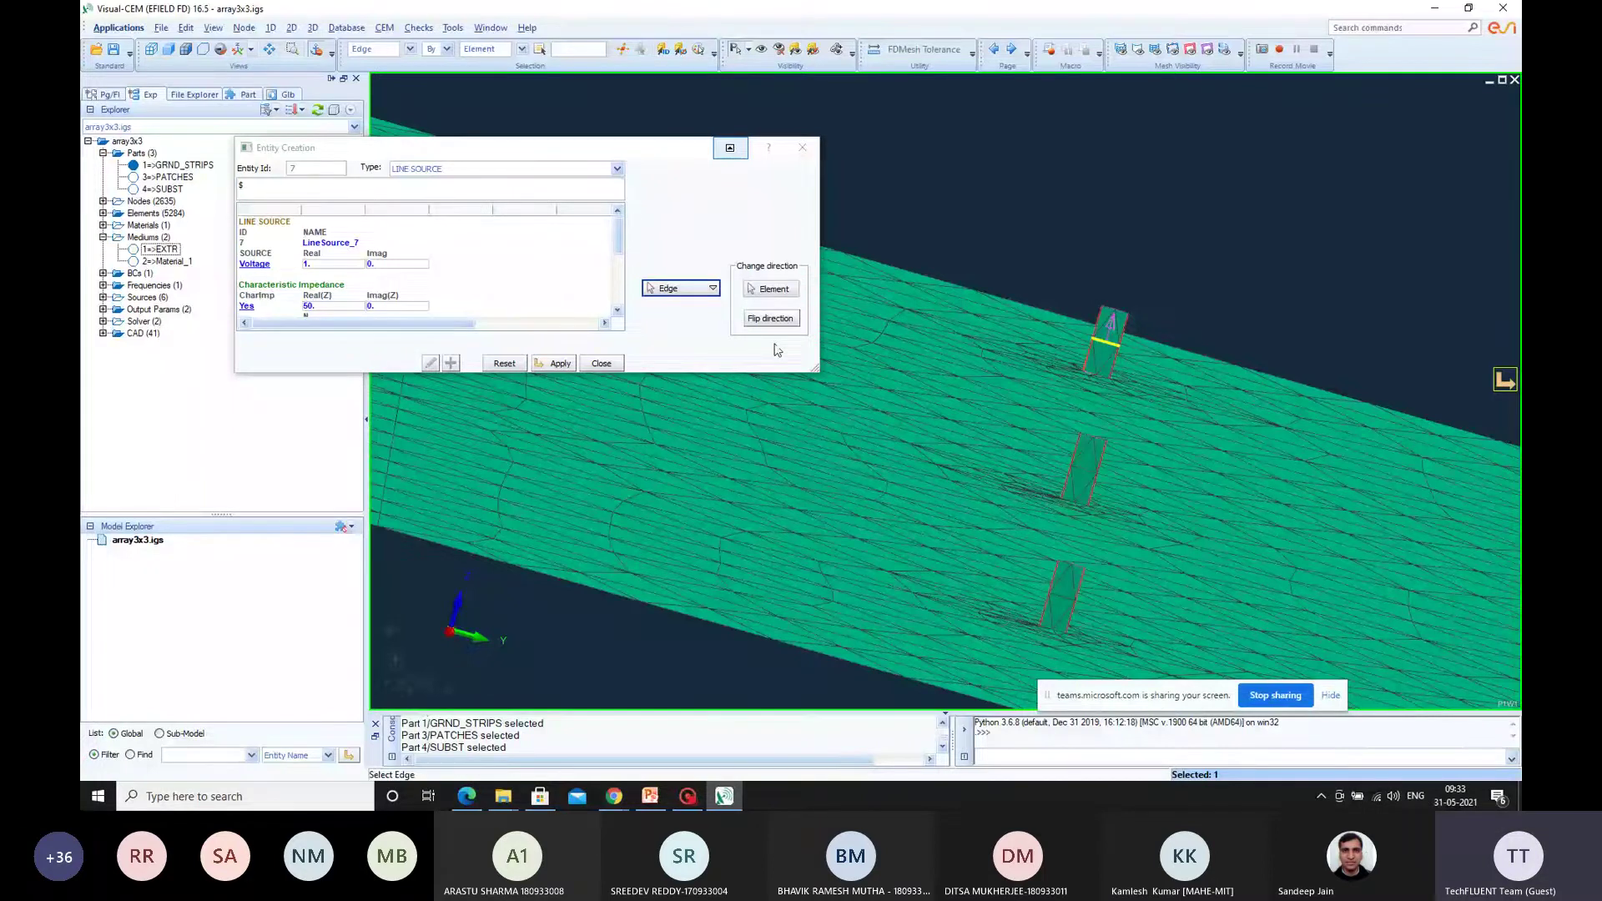
middle_click(700, 346)
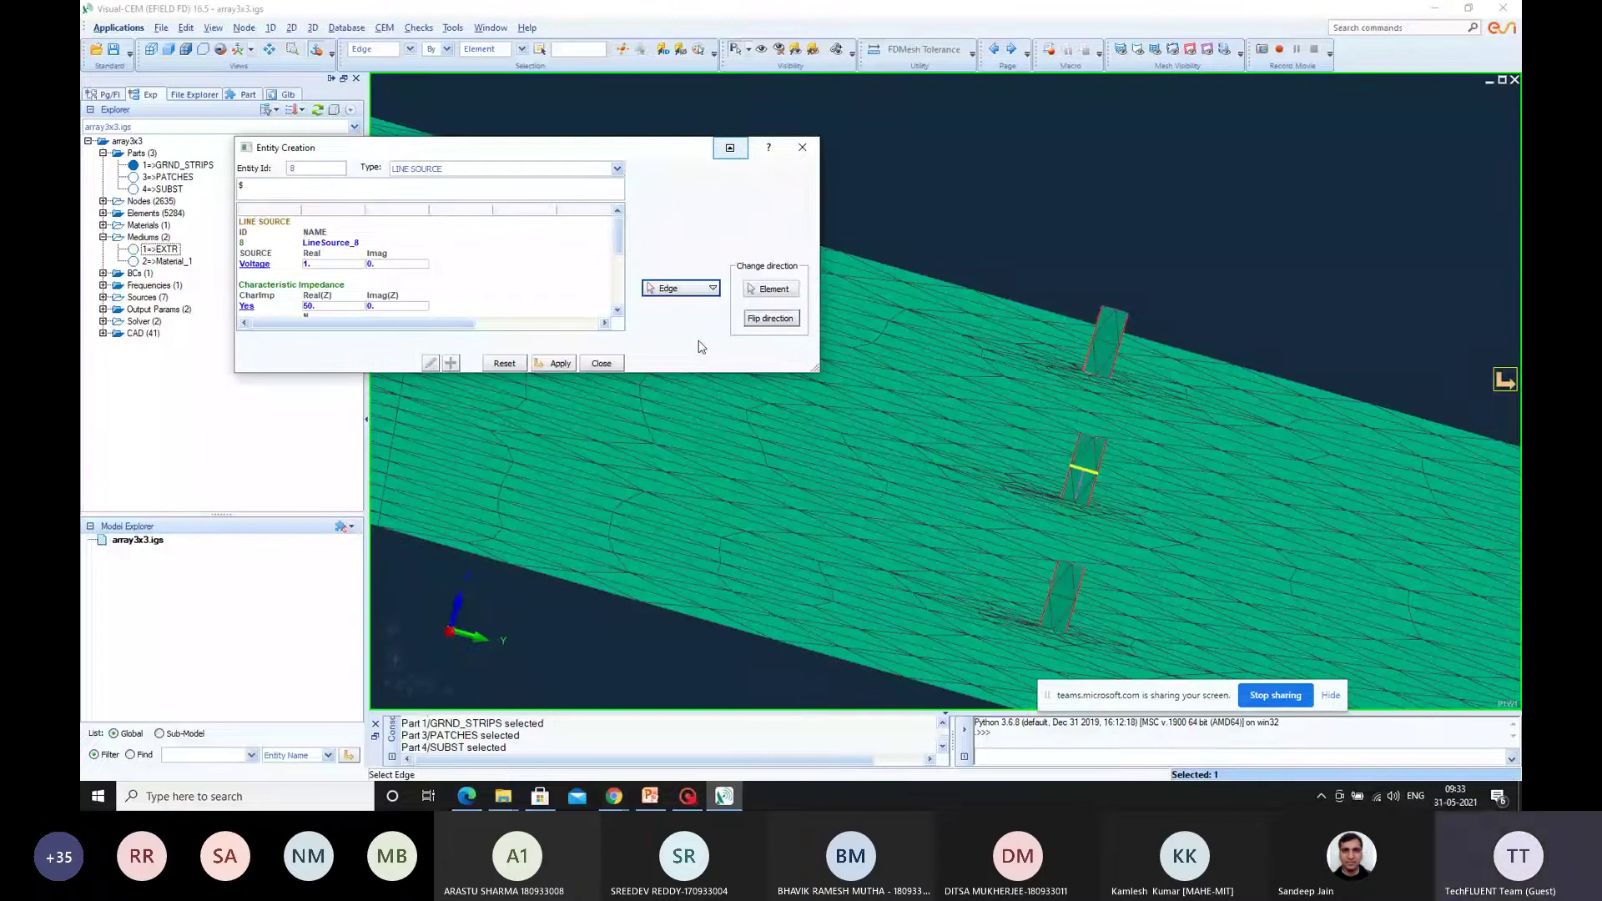
middle_click(935, 443)
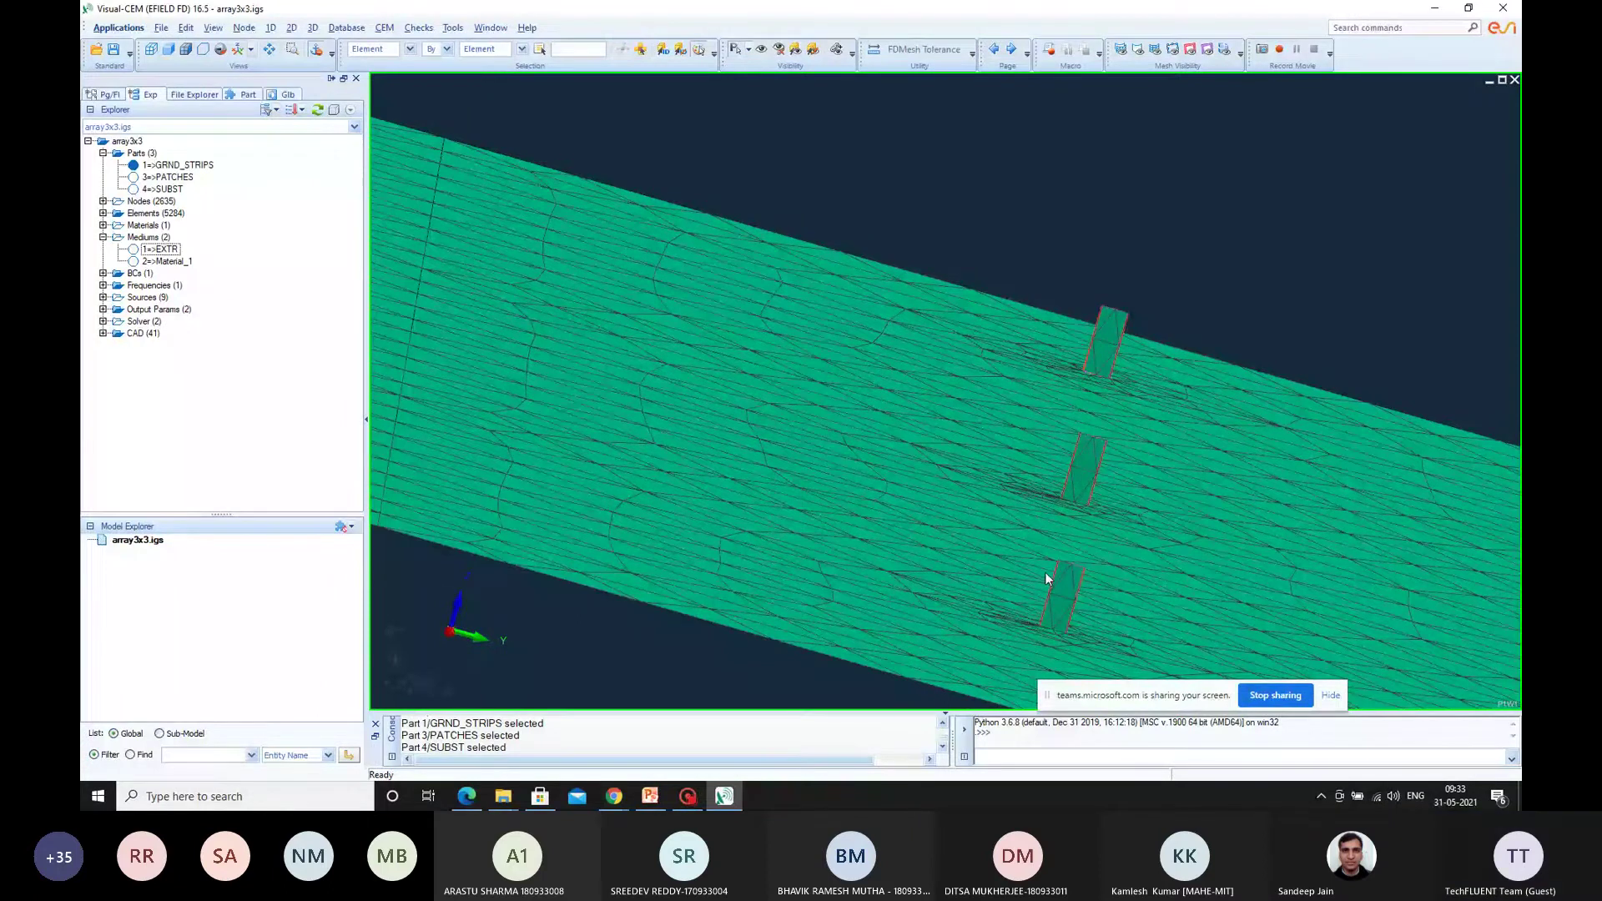
middle_drag(1018, 454, 1024, 450)
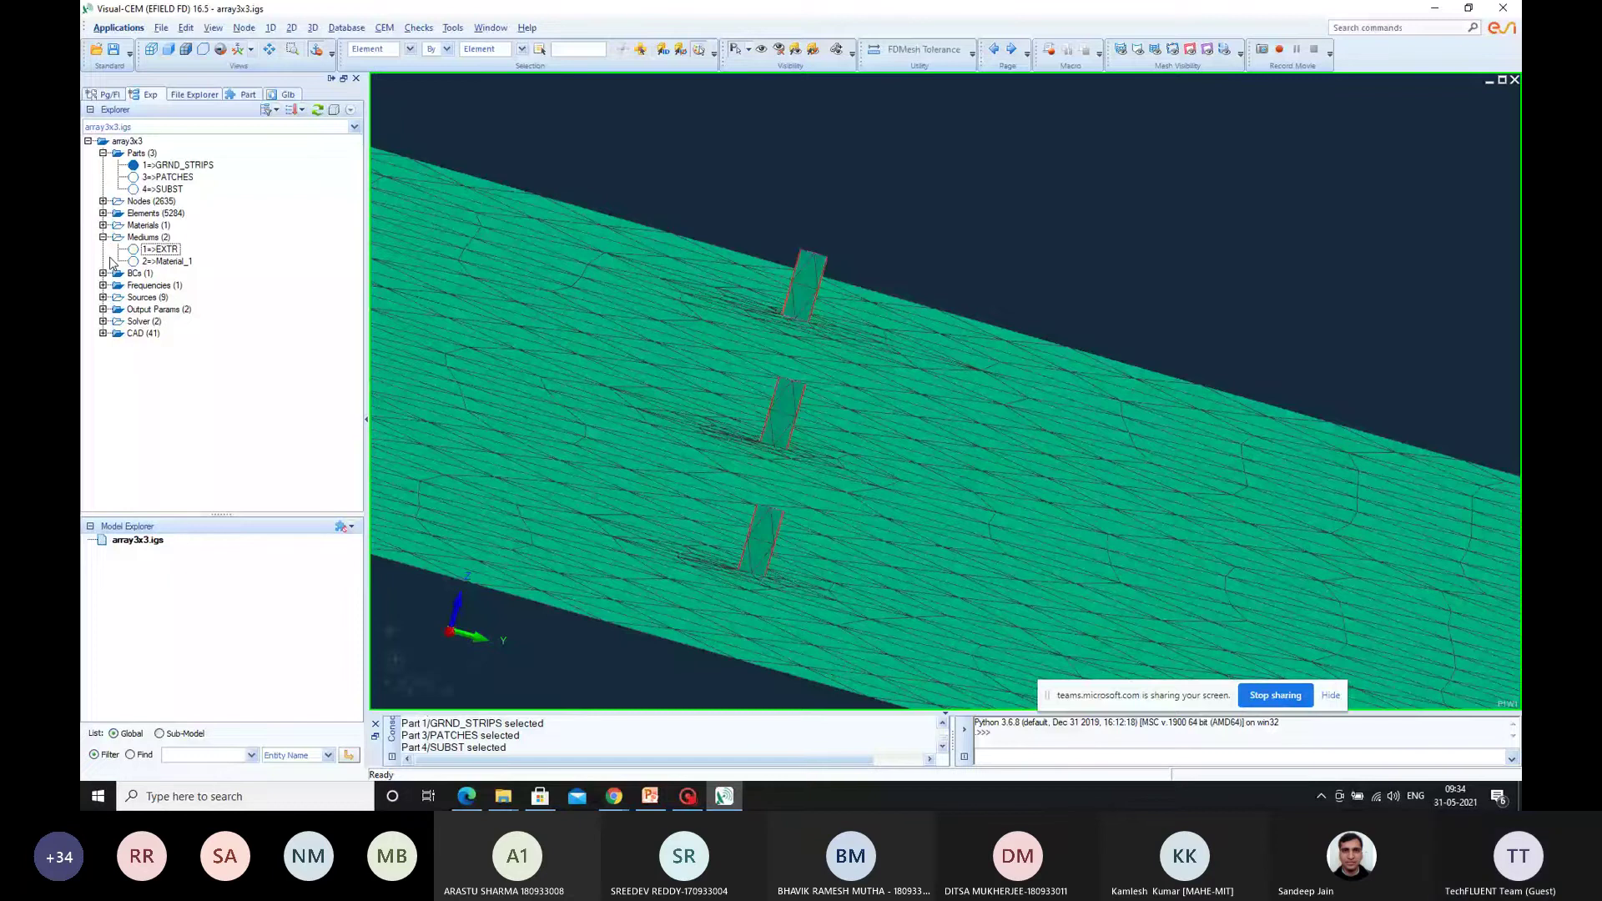
Step: Create a far field sphere output with theta from 0 to 180 and phi from 0 to 360 degrees in steps of 1
click(384, 28)
mouse_move(434, 342)
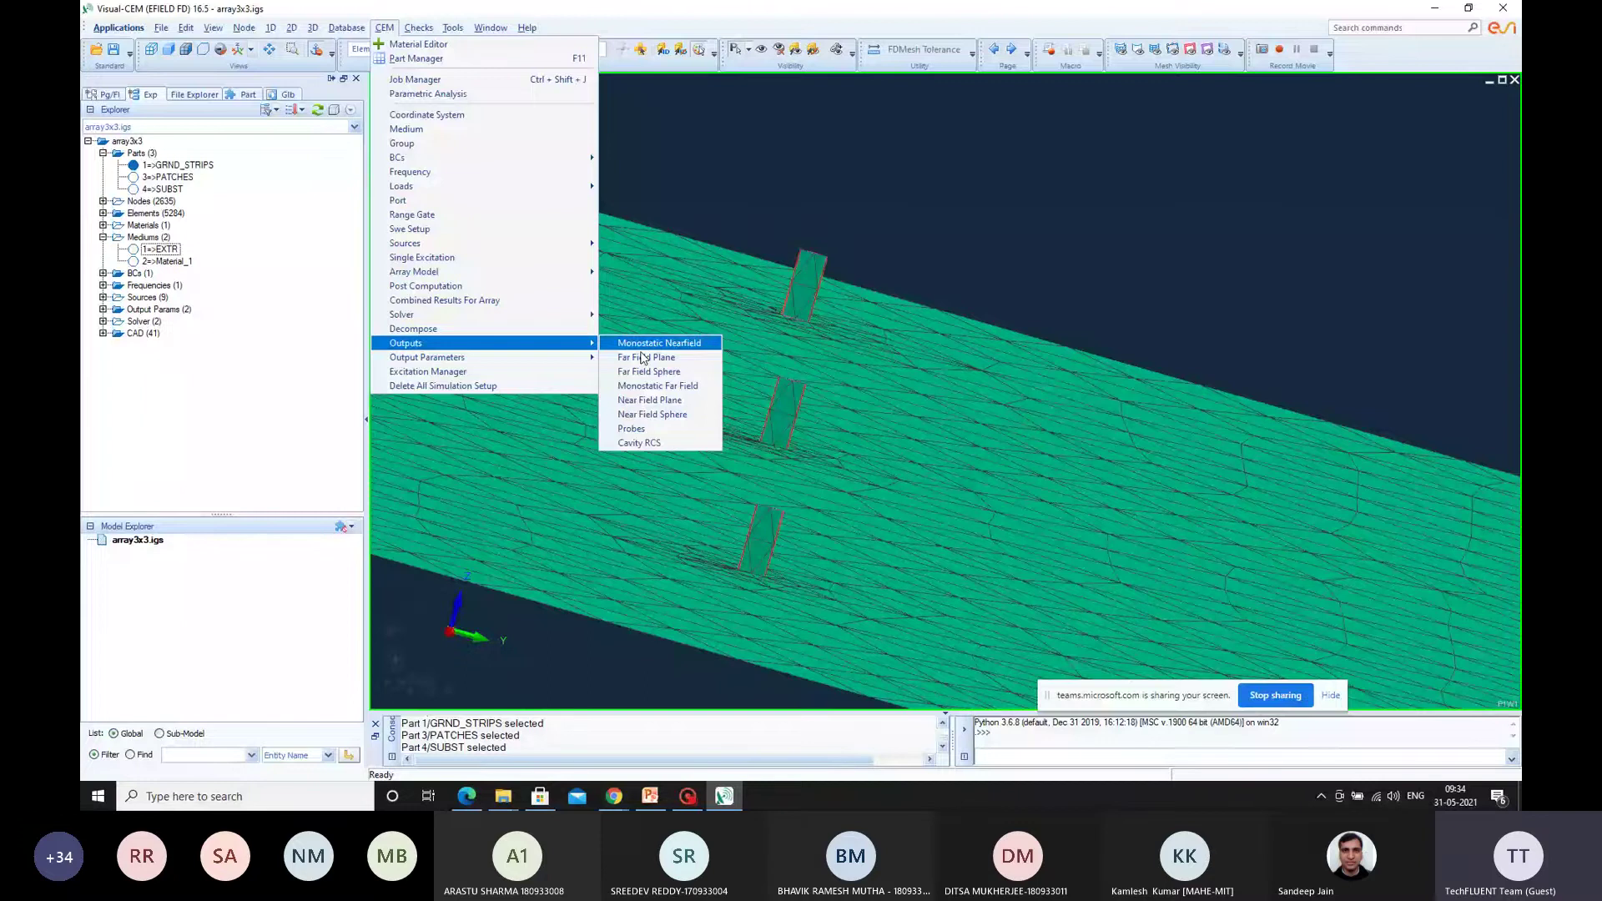
click(647, 344)
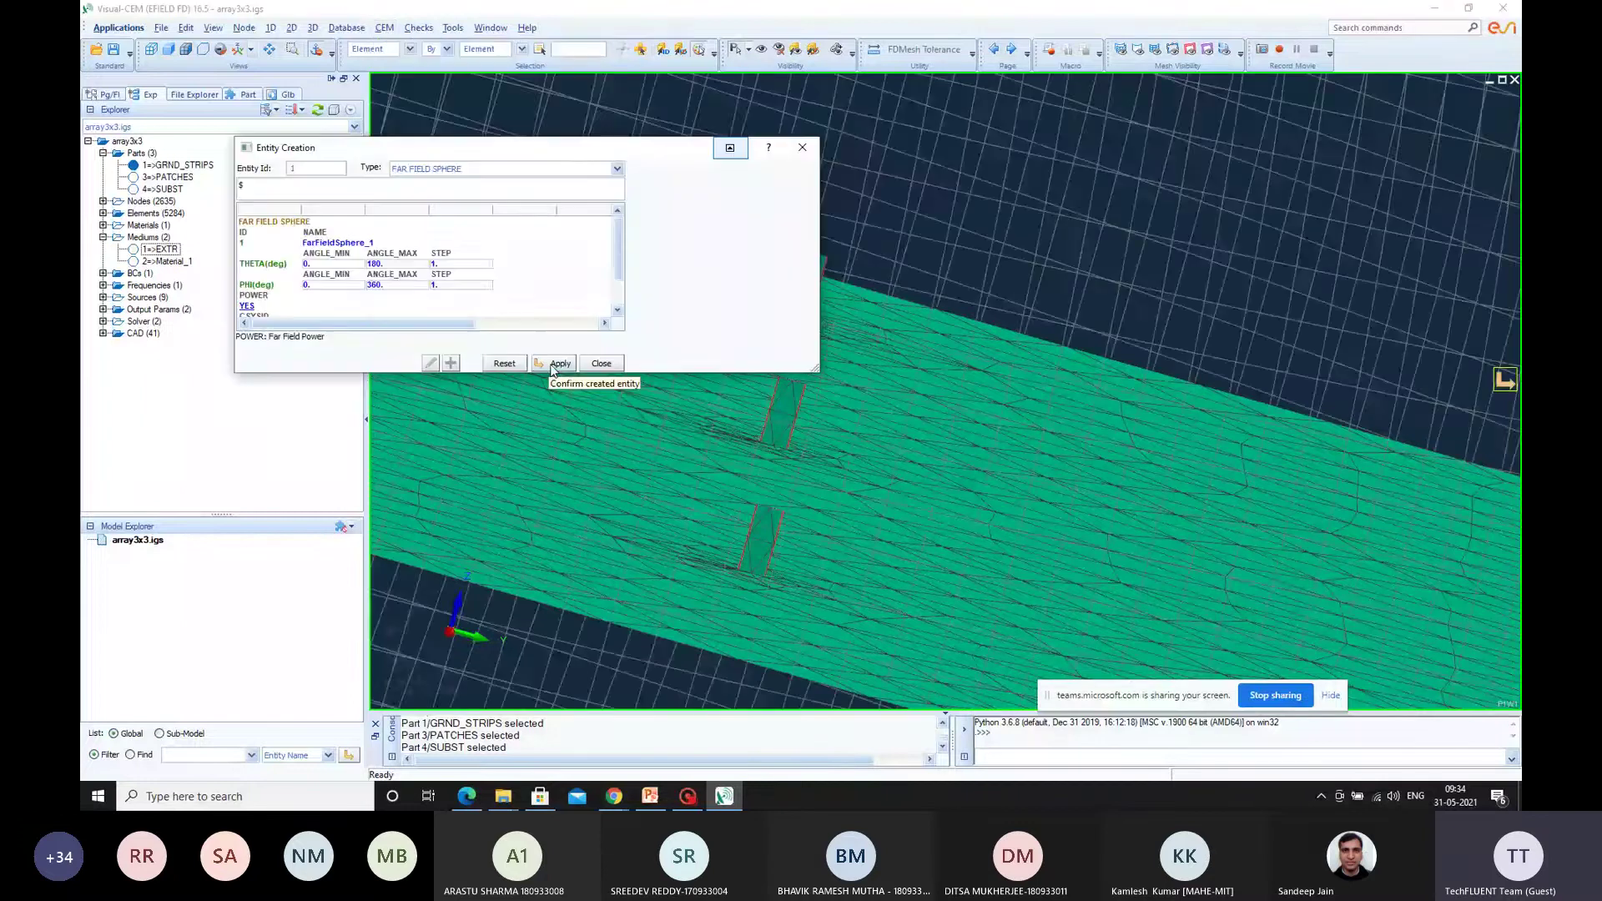
Step: Select parts from the GRND_STRIPS-to-SUBST list to calculate the radius of the SWE expansion
click(753, 226)
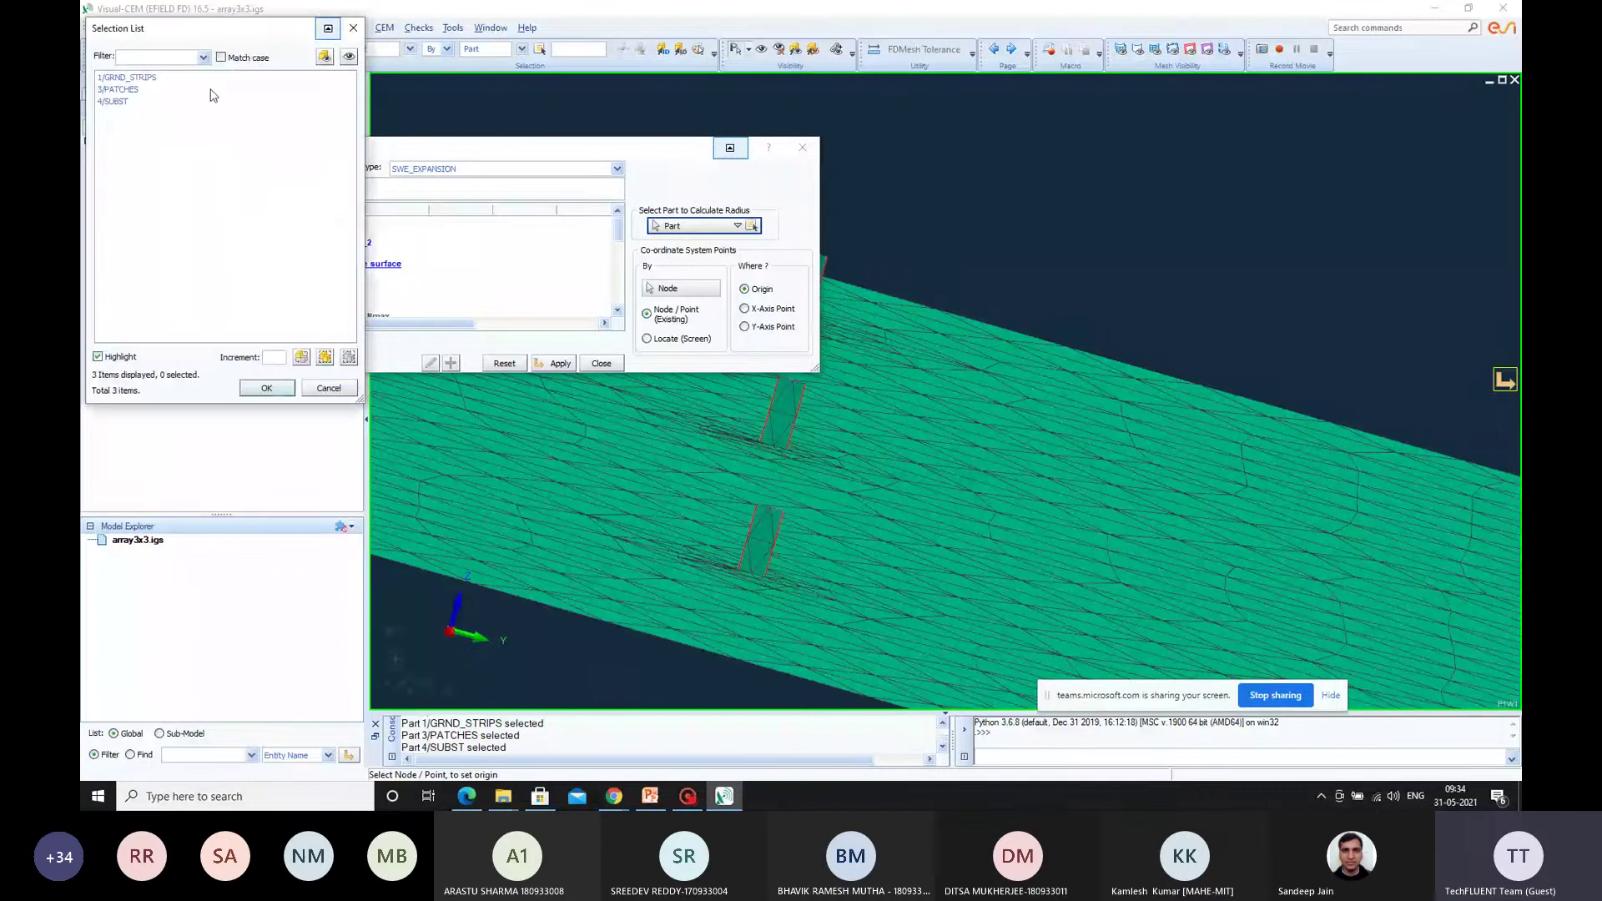
click(127, 77)
click(116, 101)
click(266, 388)
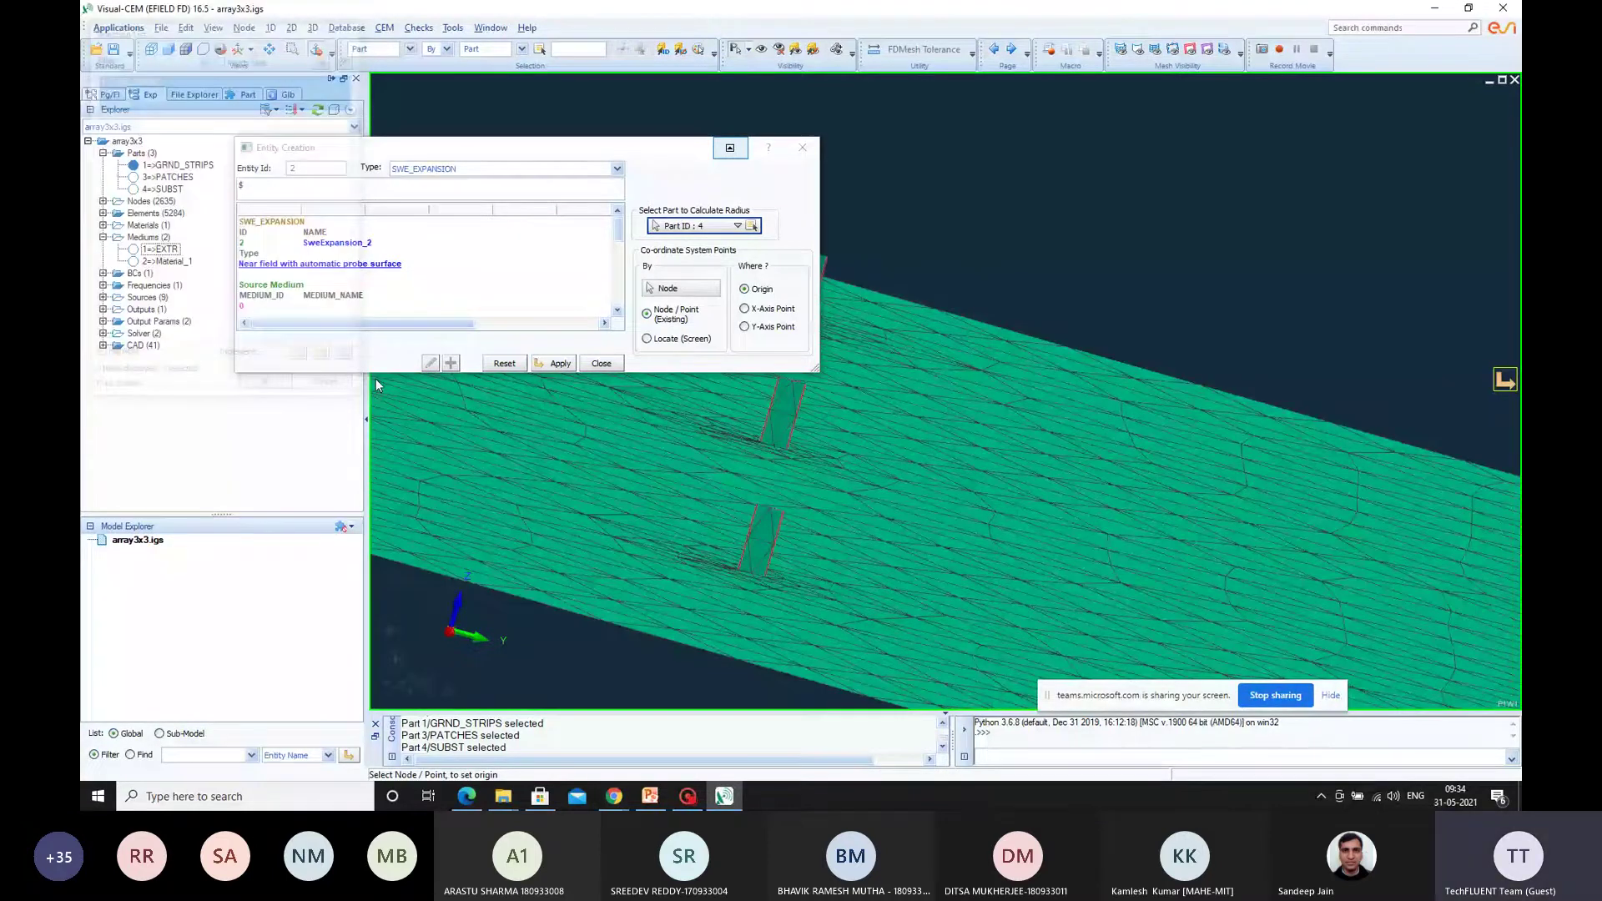
Step: Assign EXTR as the source medium of the SWE expansion and create the entity
scroll(614, 292, down, 10)
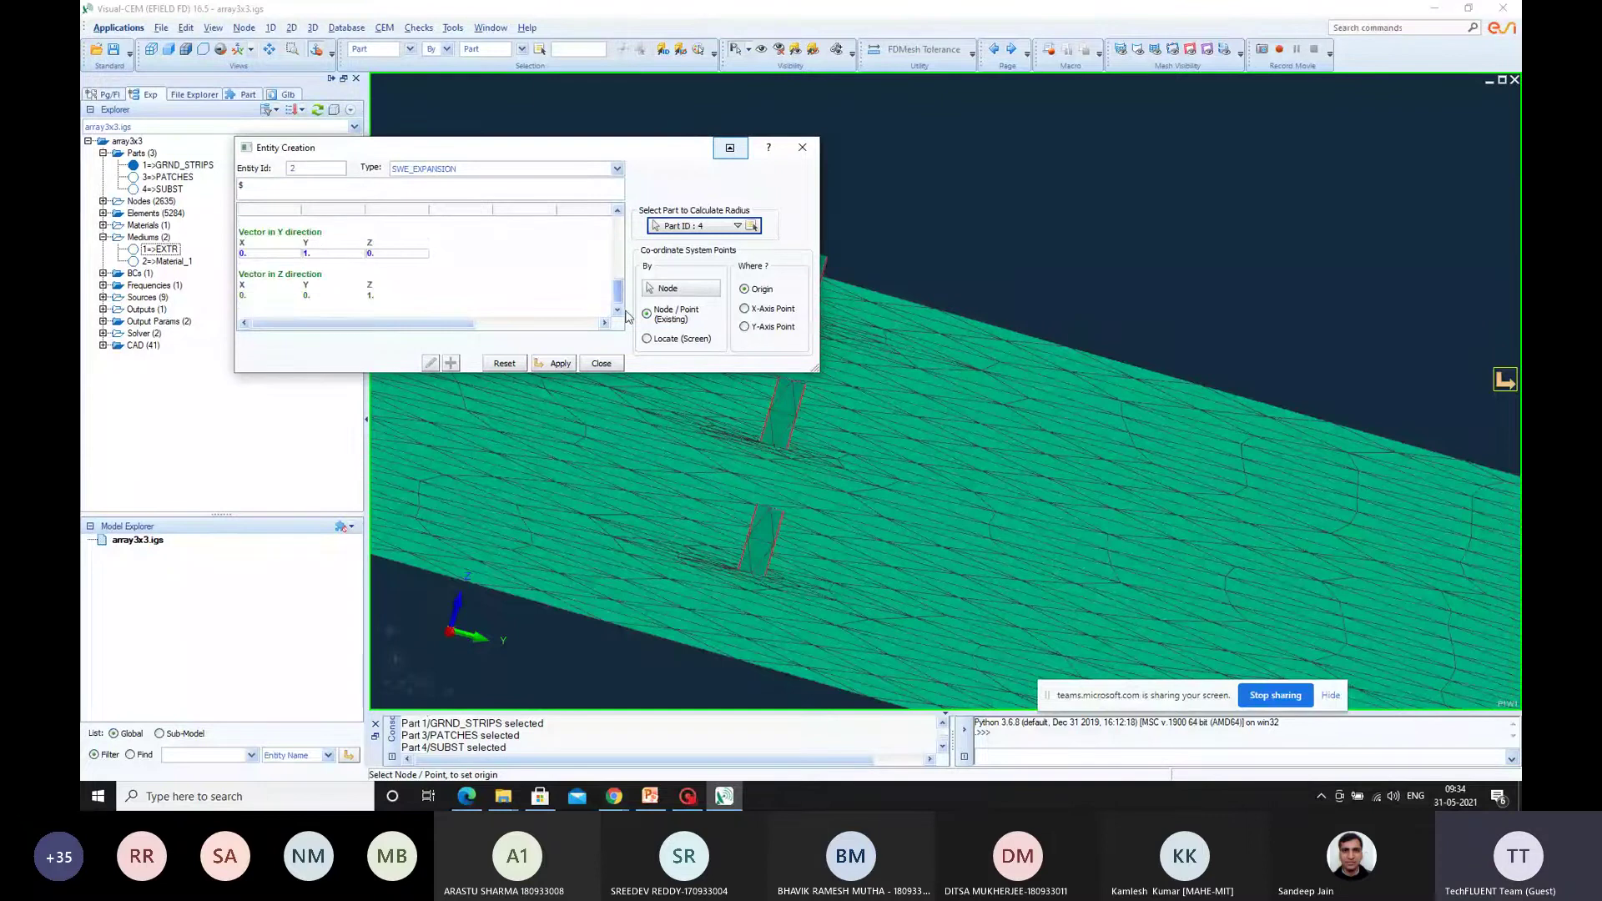
scroll(621, 309, up, 10)
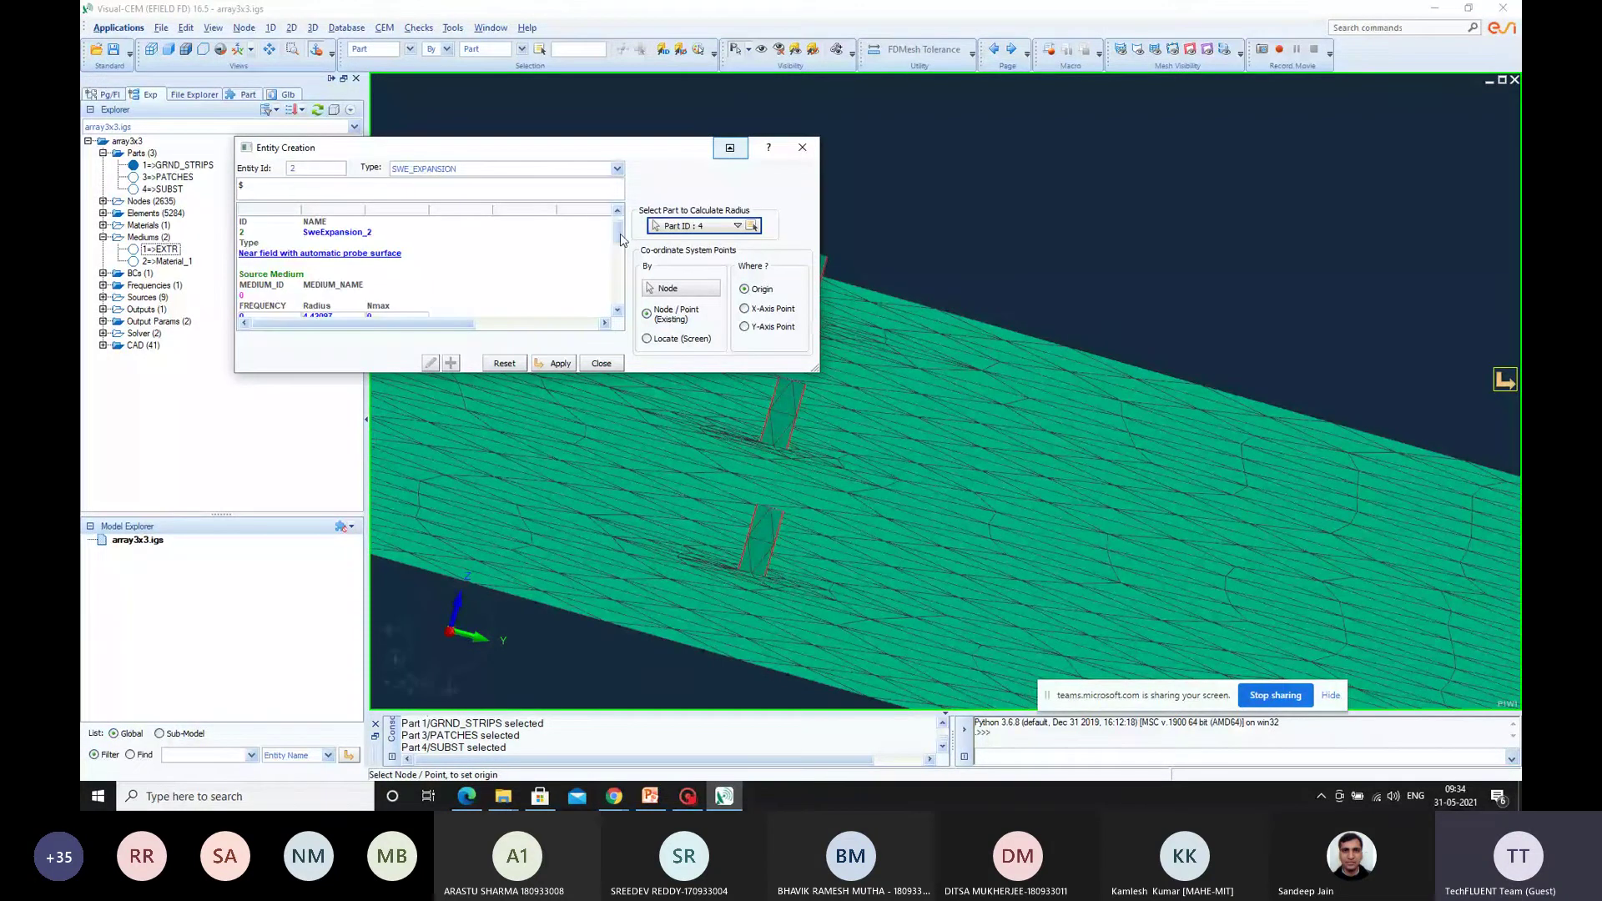
click(242, 296)
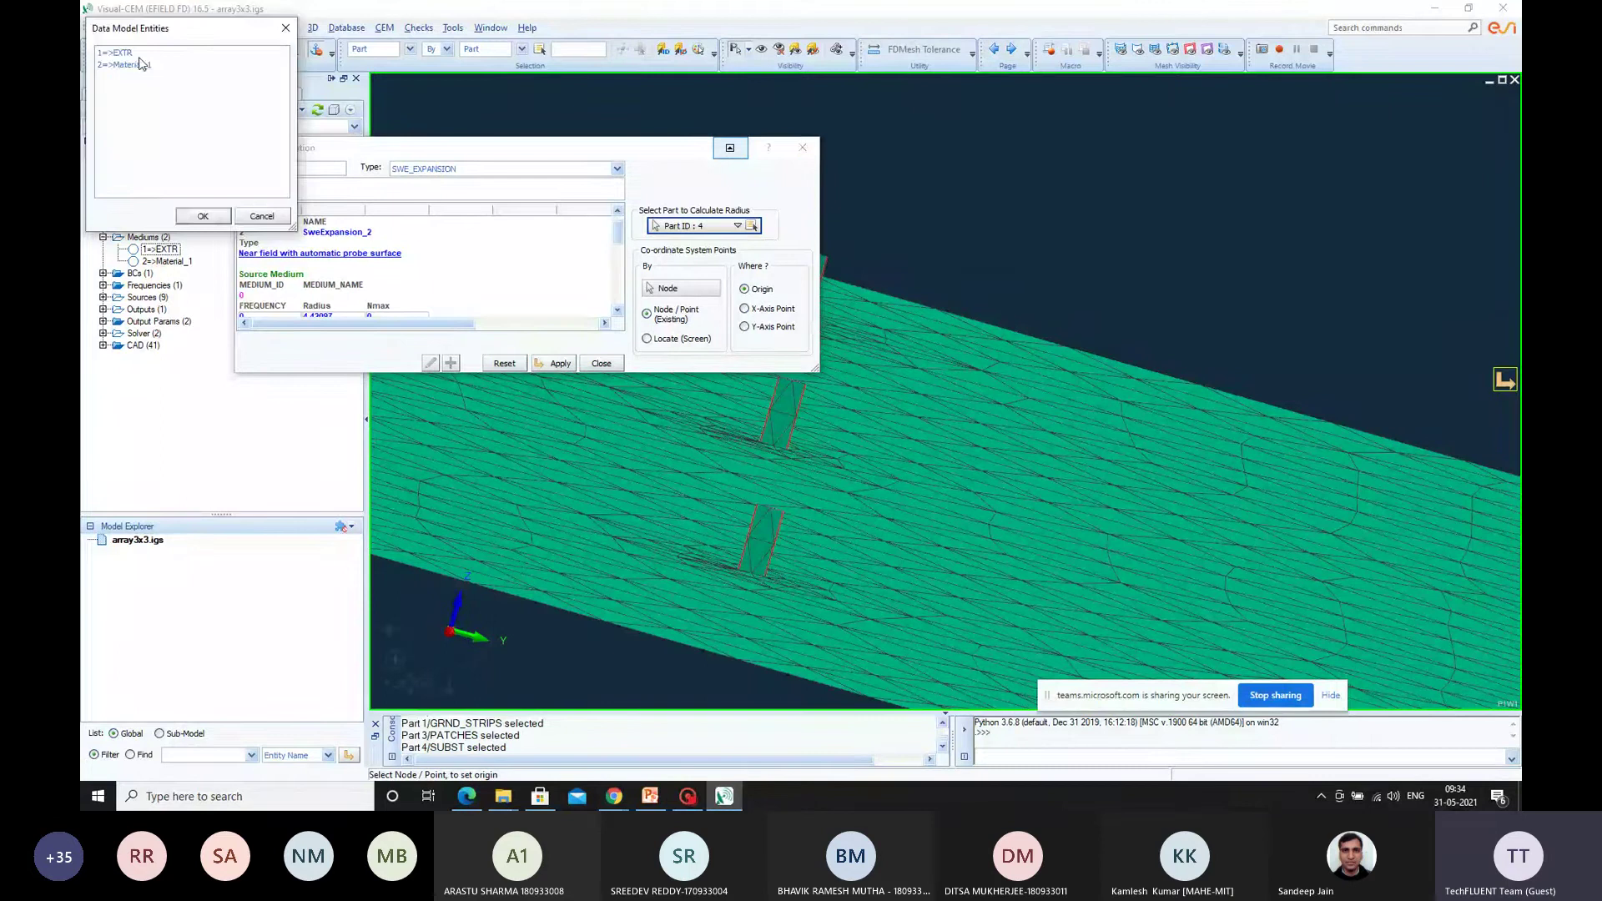
click(135, 54)
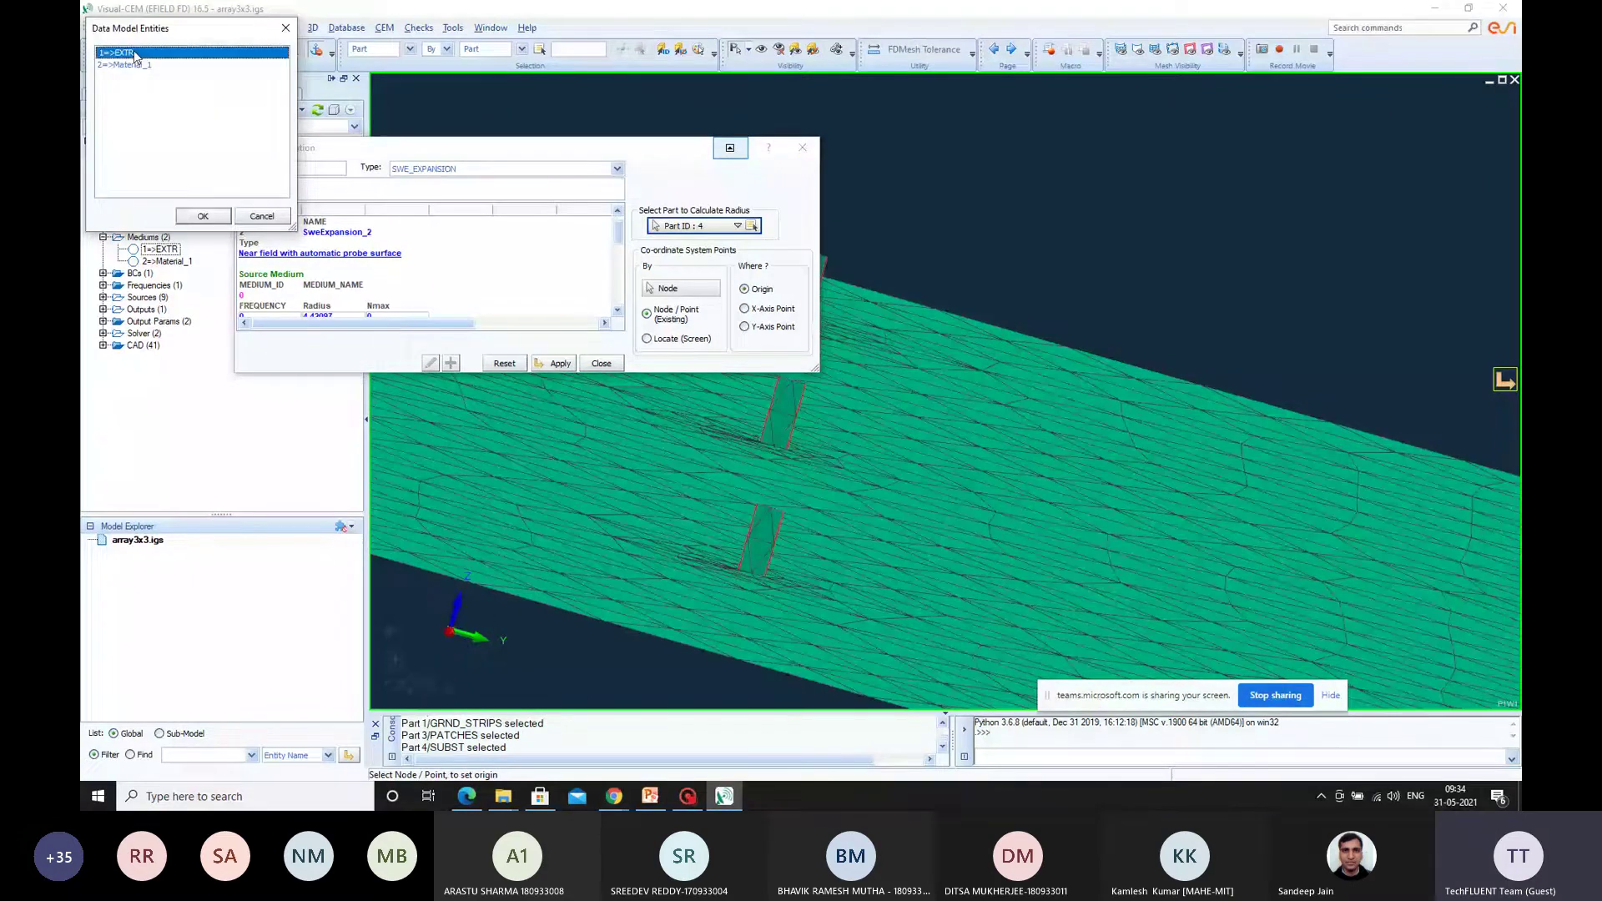
click(203, 217)
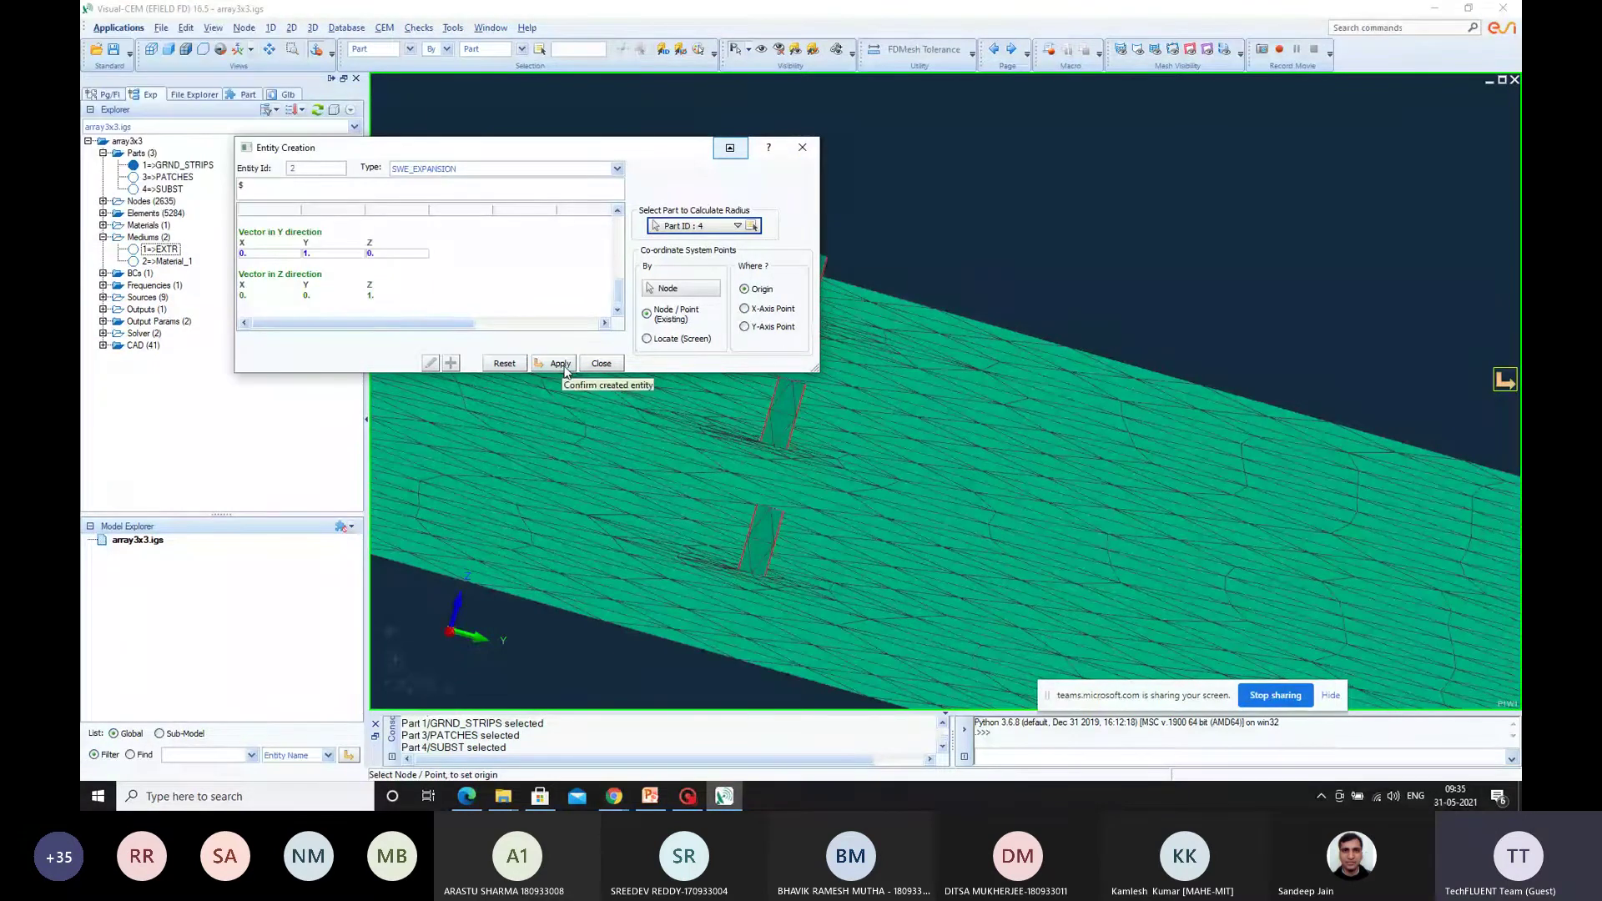
click(558, 363)
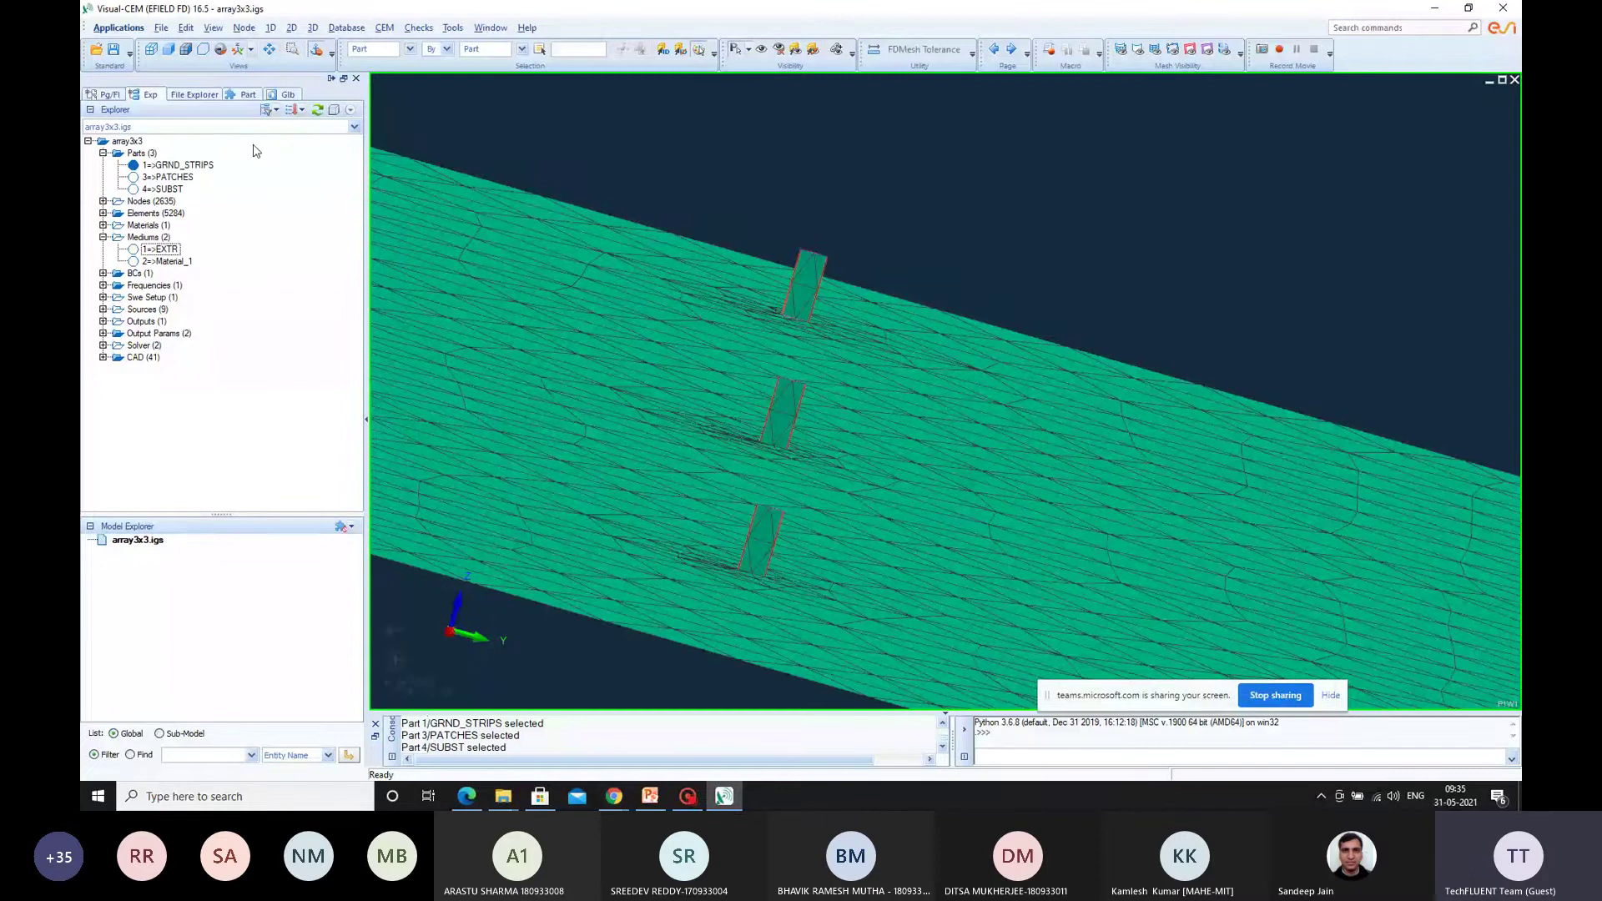
Step: Define a single excitation and assign all nine line sources, LineSource_1 to LineSource_9, to it
click(384, 27)
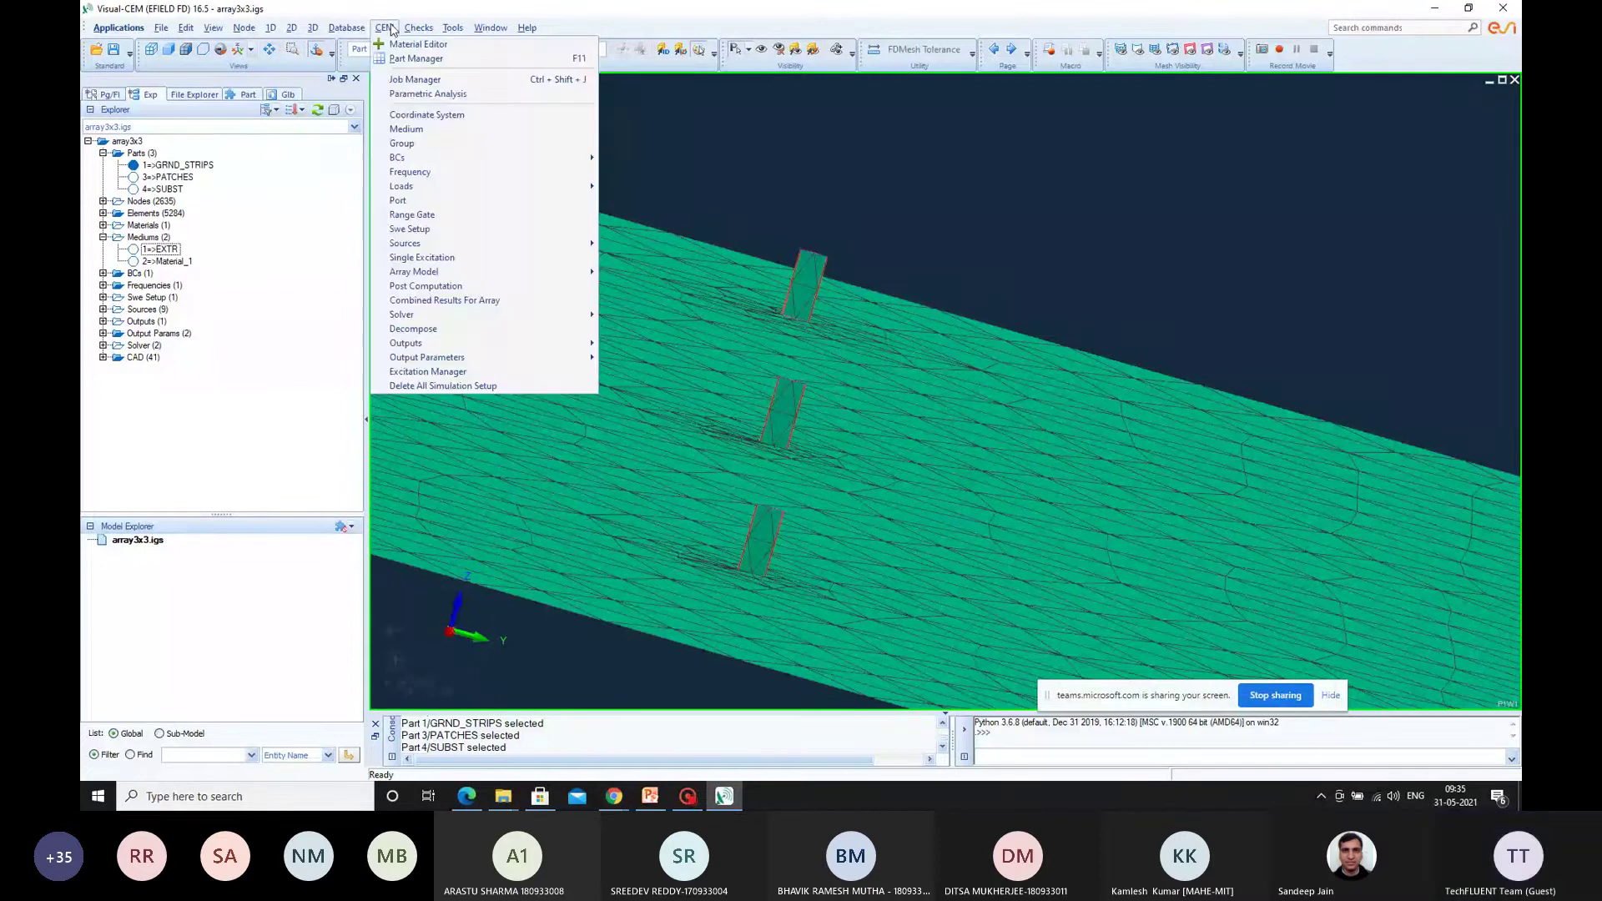
click(417, 125)
click(182, 470)
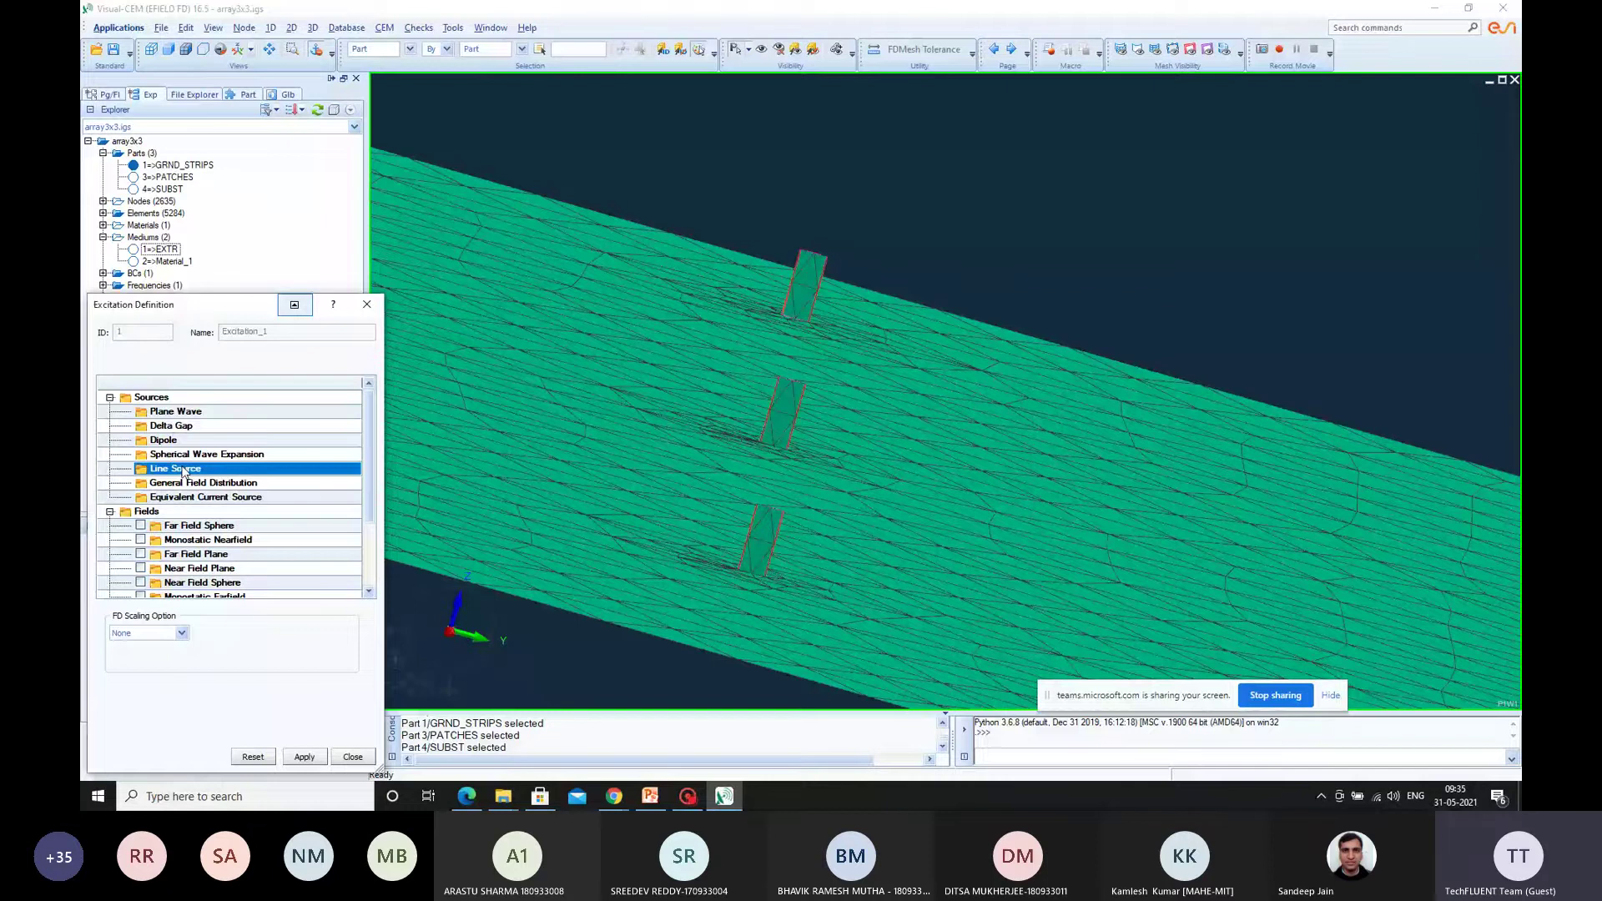
right_click(184, 472)
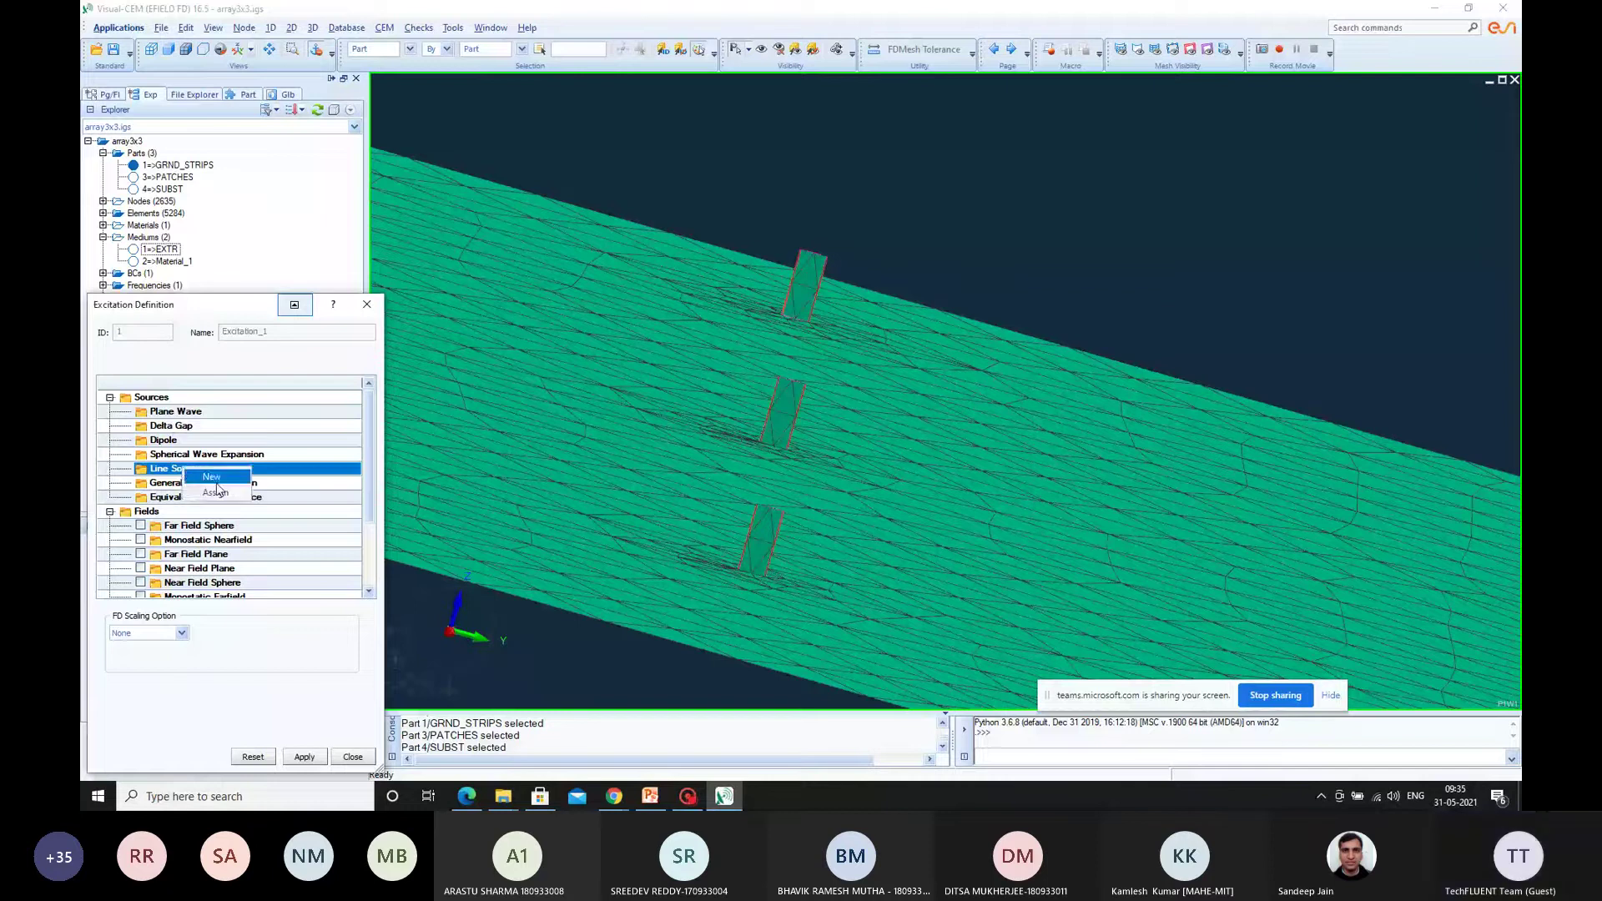
click(216, 491)
drag(159, 484, 159, 517)
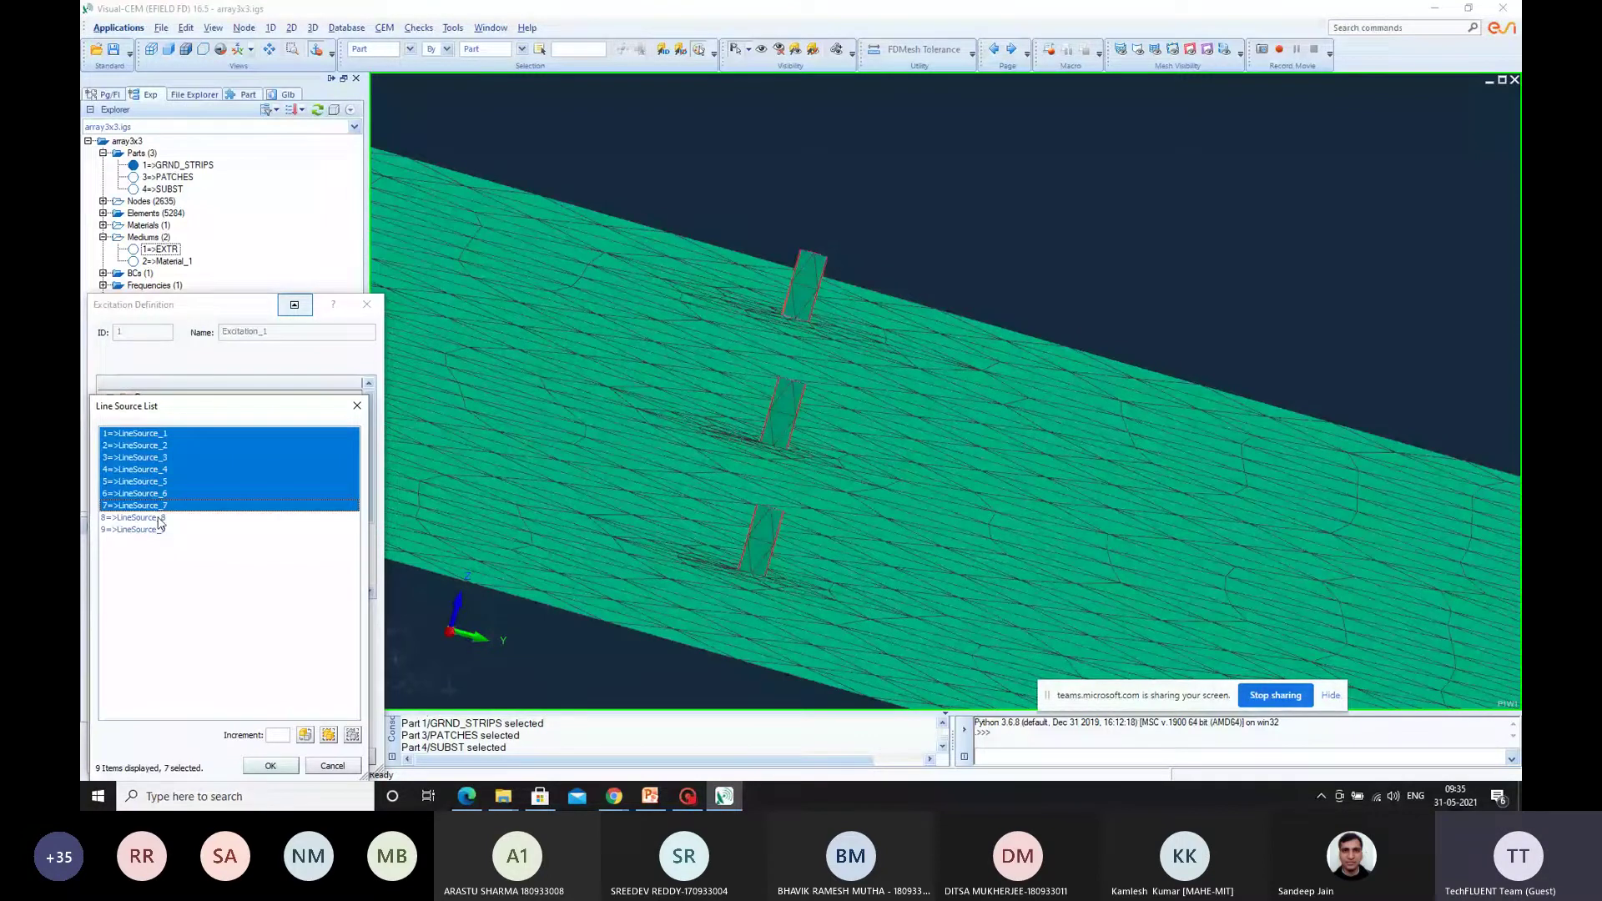
shift+click(163, 530)
key(Return)
Step: Enable the Nearfield and Currents outputs, assign FarFieldSphere_1 to the excitation, and finish its definition
click(140, 525)
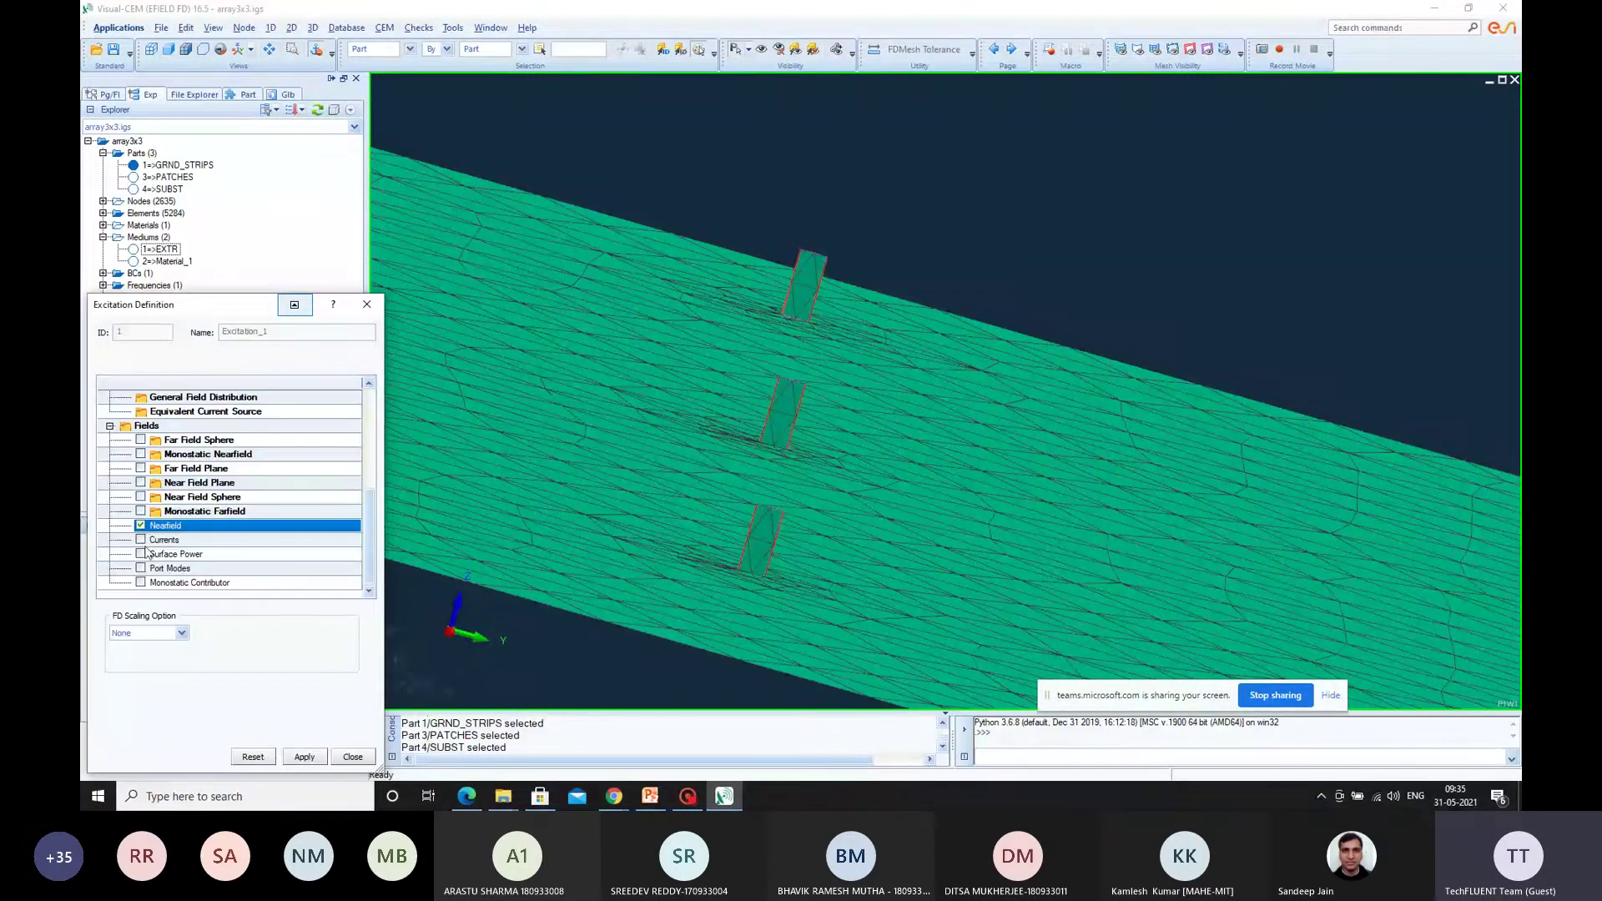
click(142, 540)
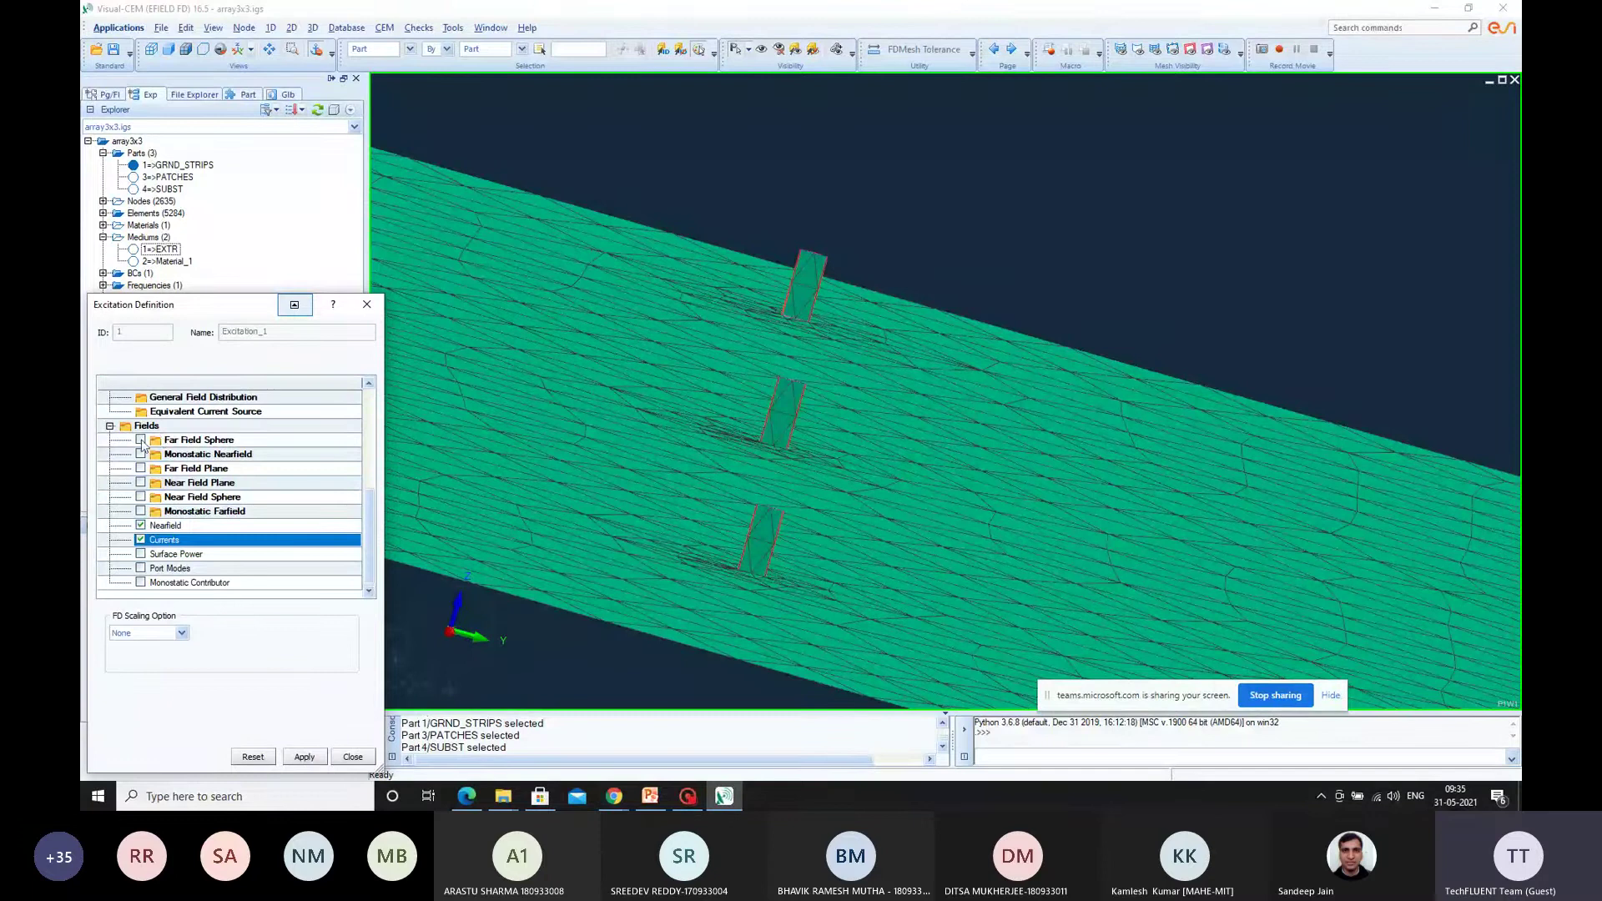
click(170, 442)
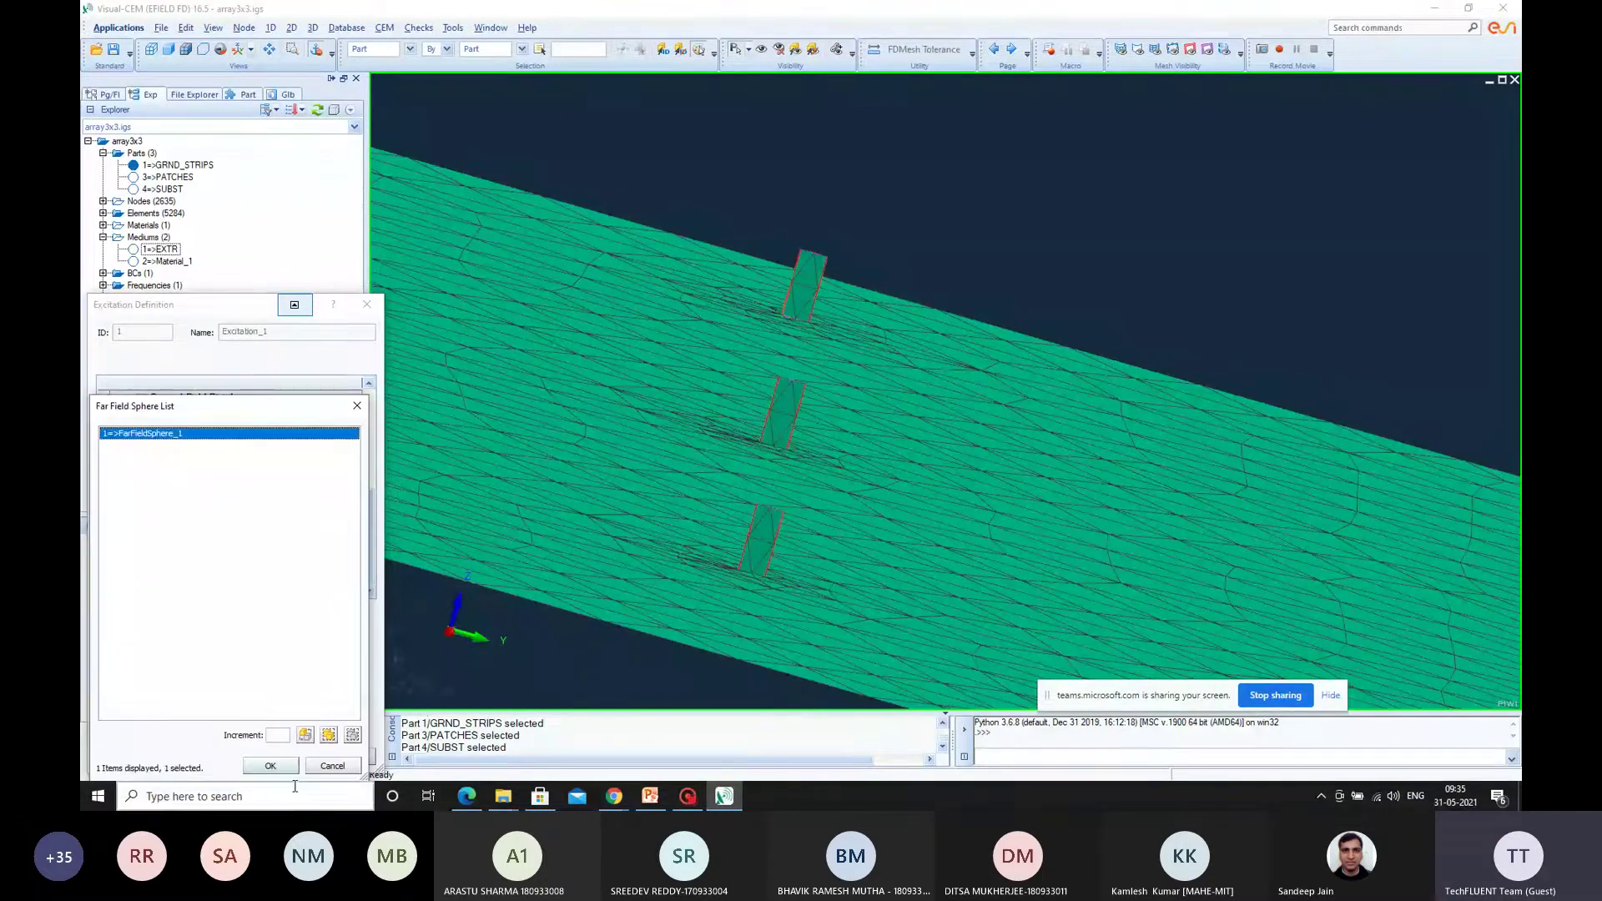
key(Return)
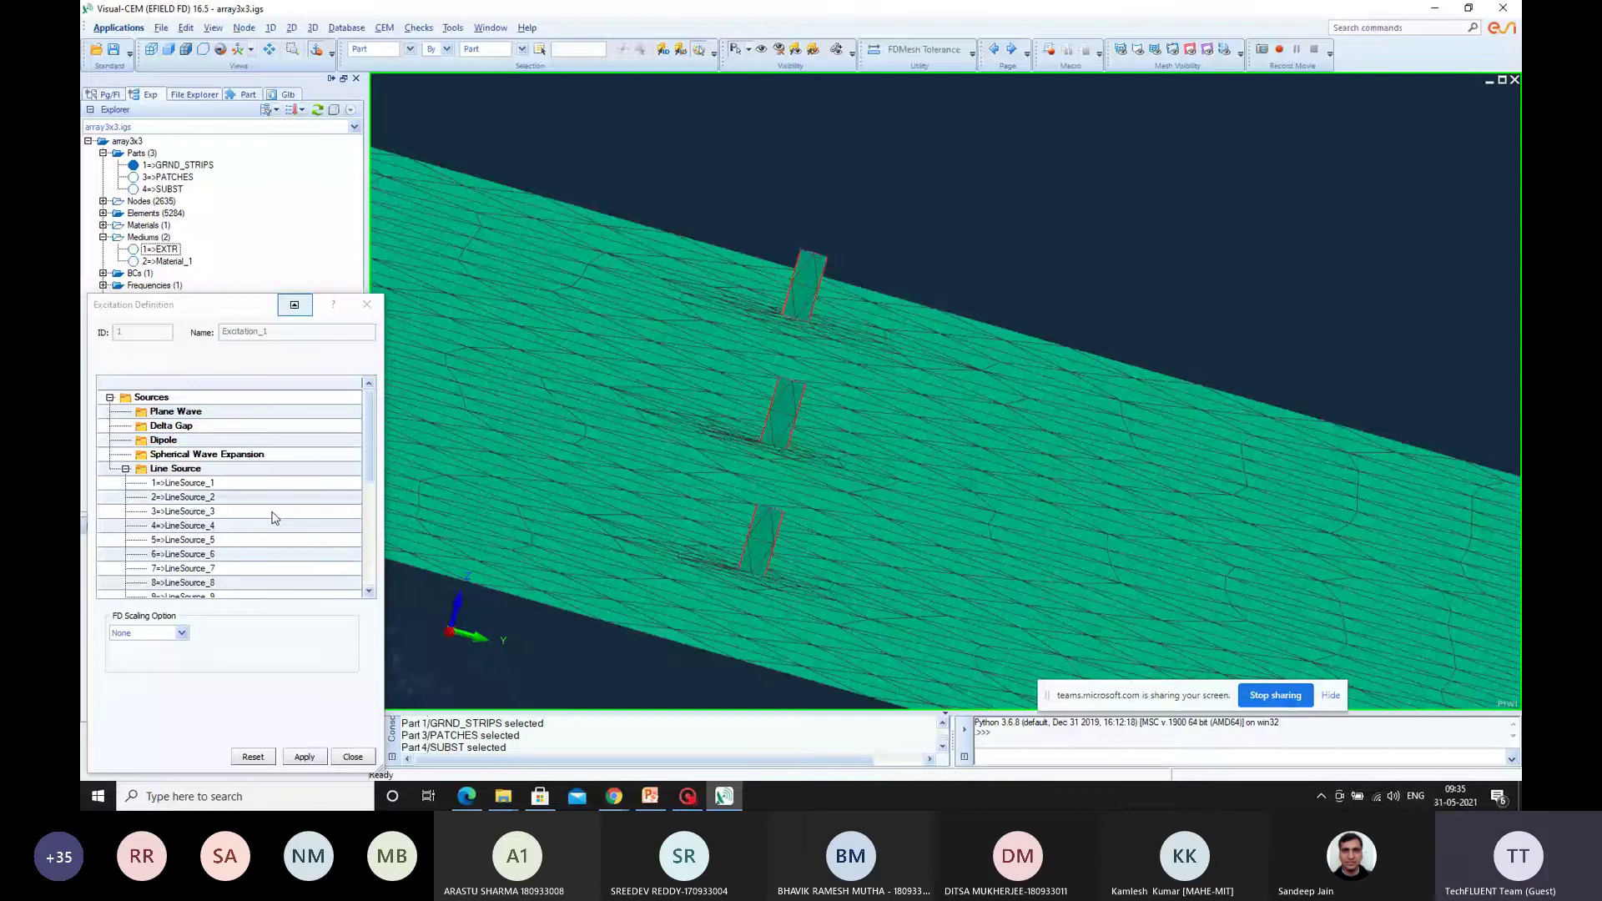
scroll(288, 509, down, 5)
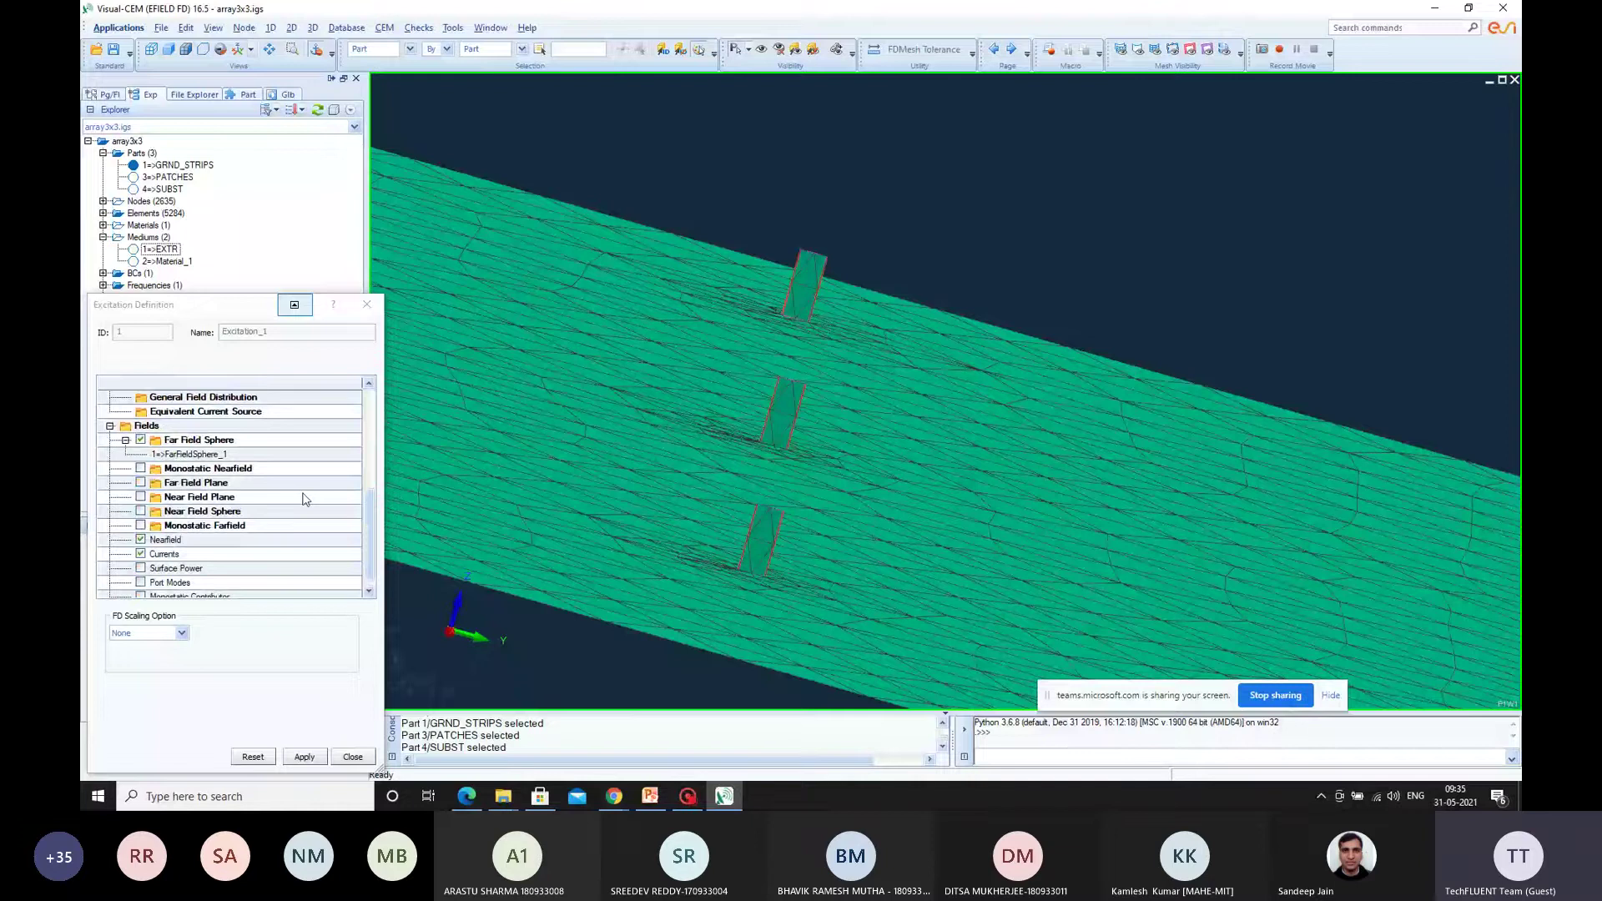
key(Escape)
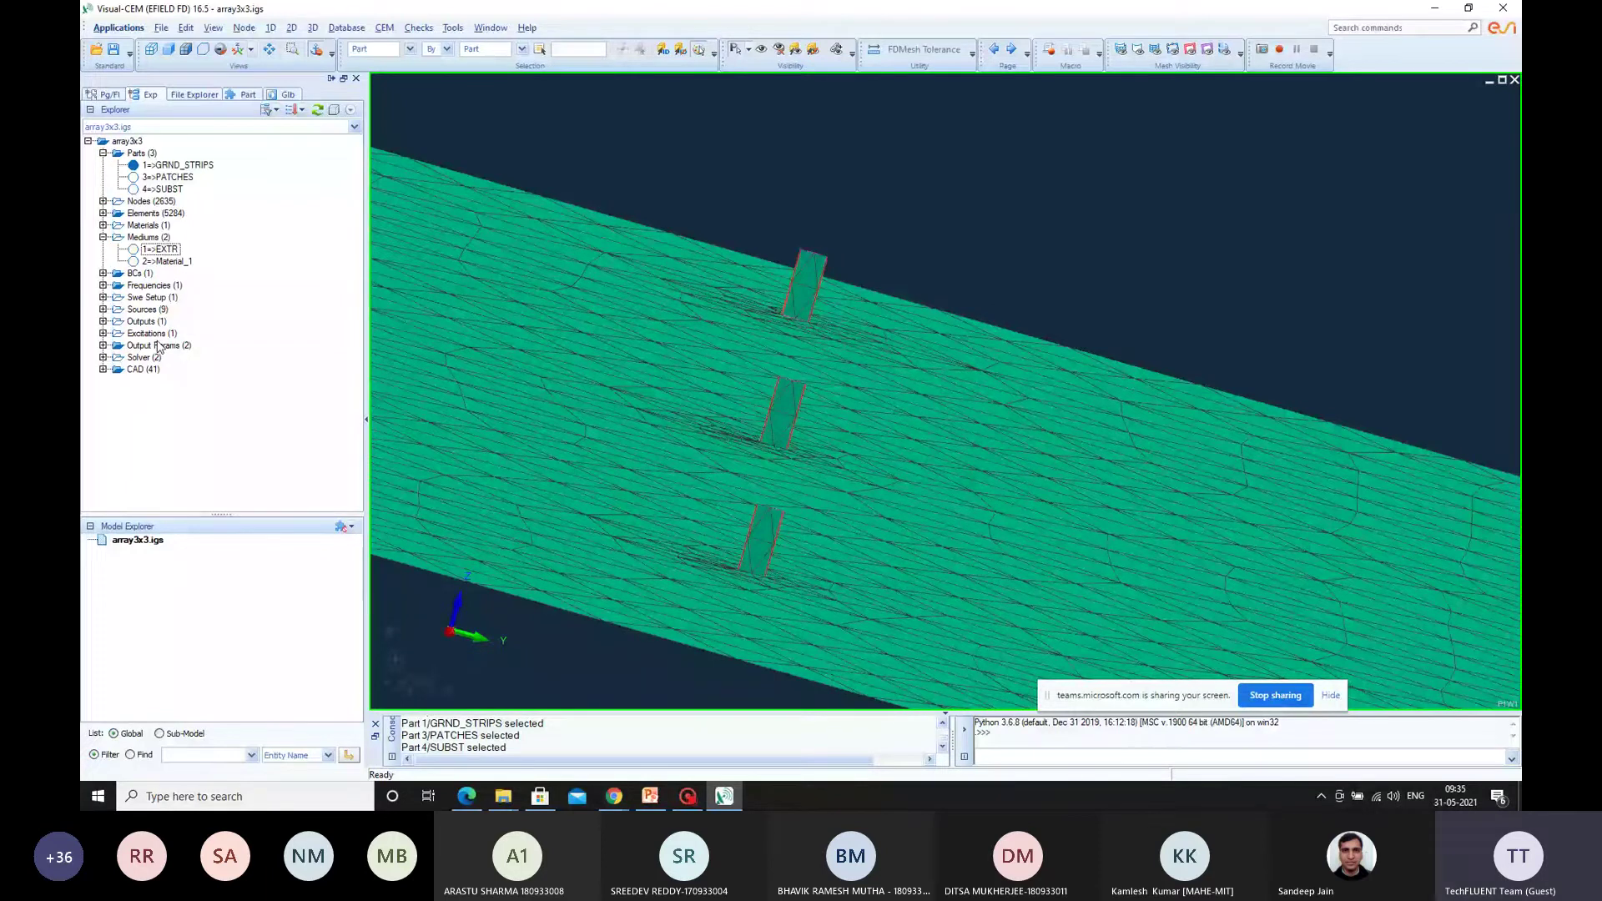
Step: Start a length unit output parameter in MM with the transform flag set to NO
click(384, 28)
mouse_move(584, 357)
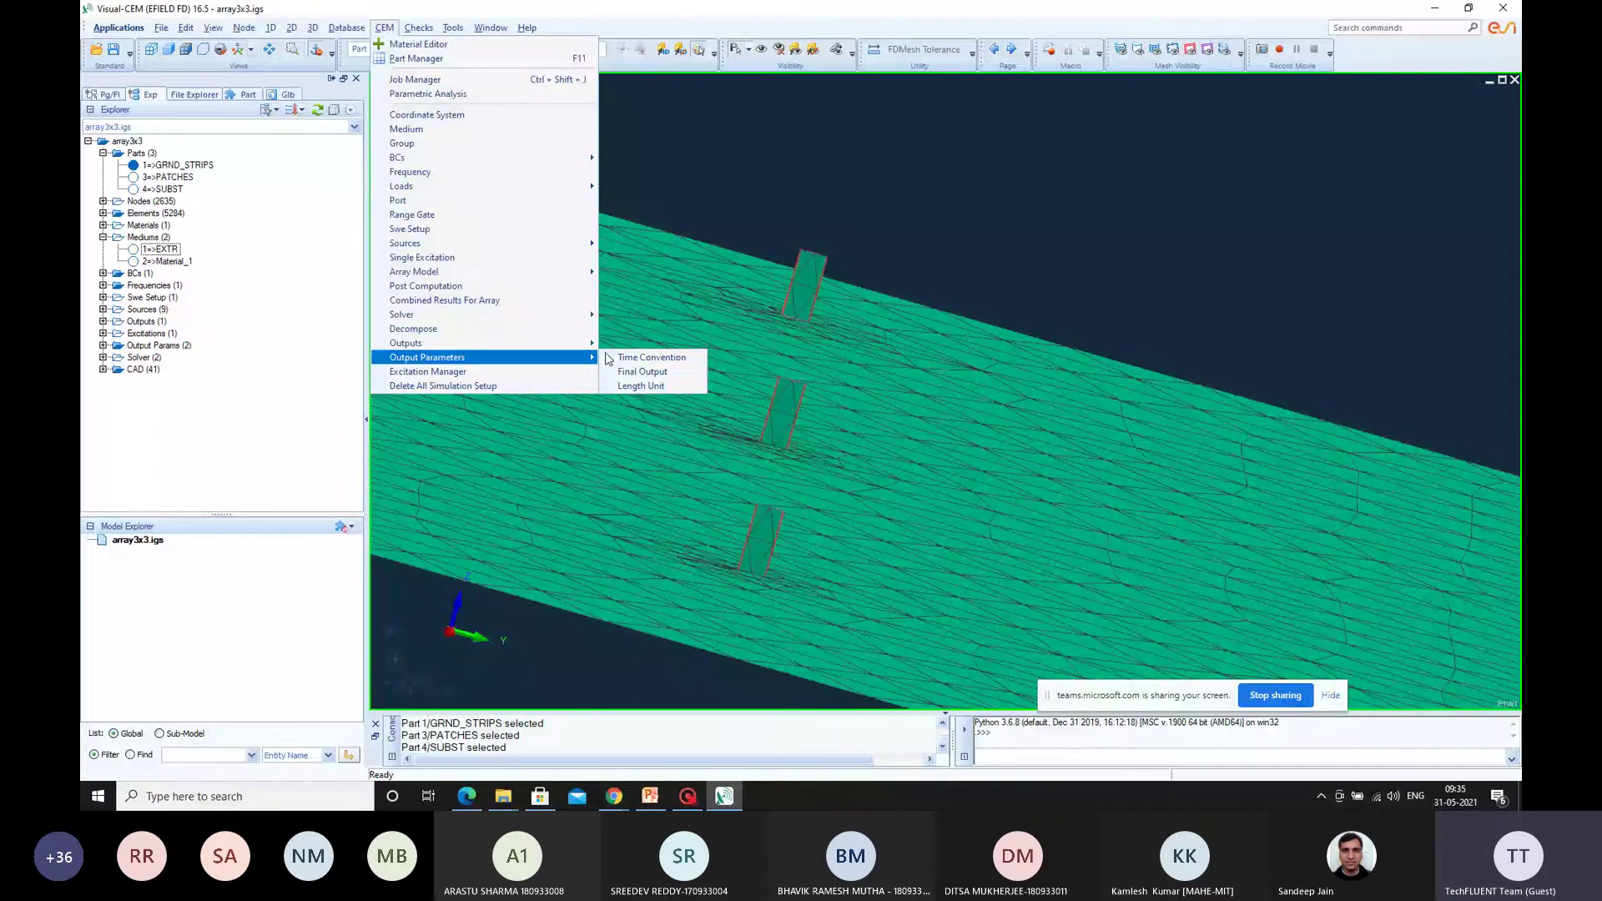
click(641, 386)
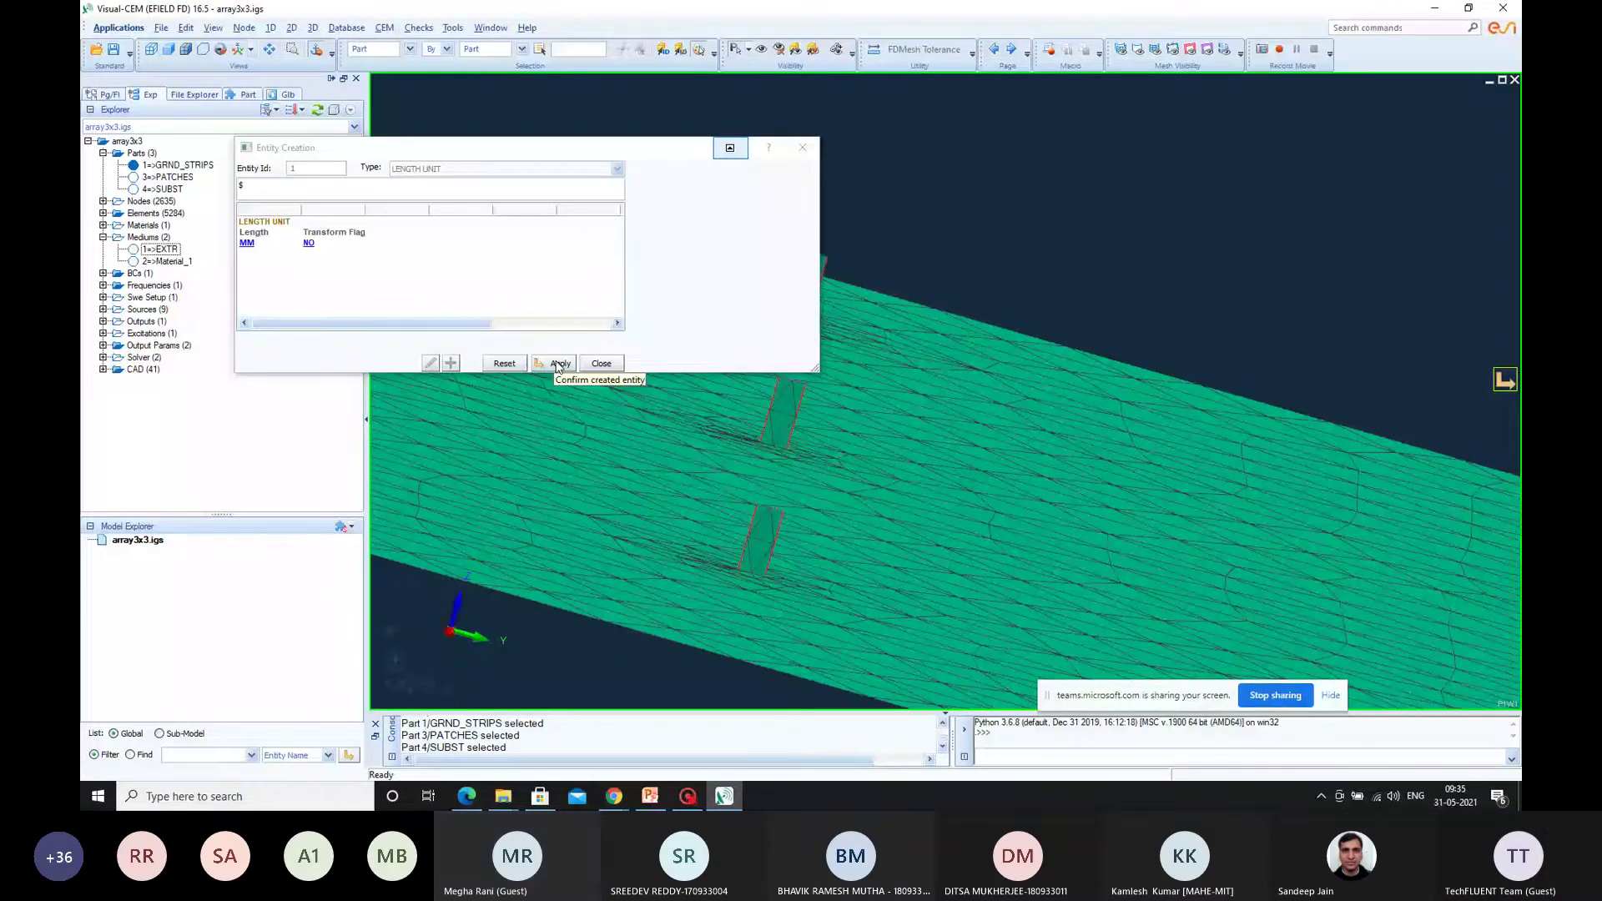
Step: Switch to the Teams meeting in Chrome, toggle the microphone, and return to Visual-CEM
click(614, 796)
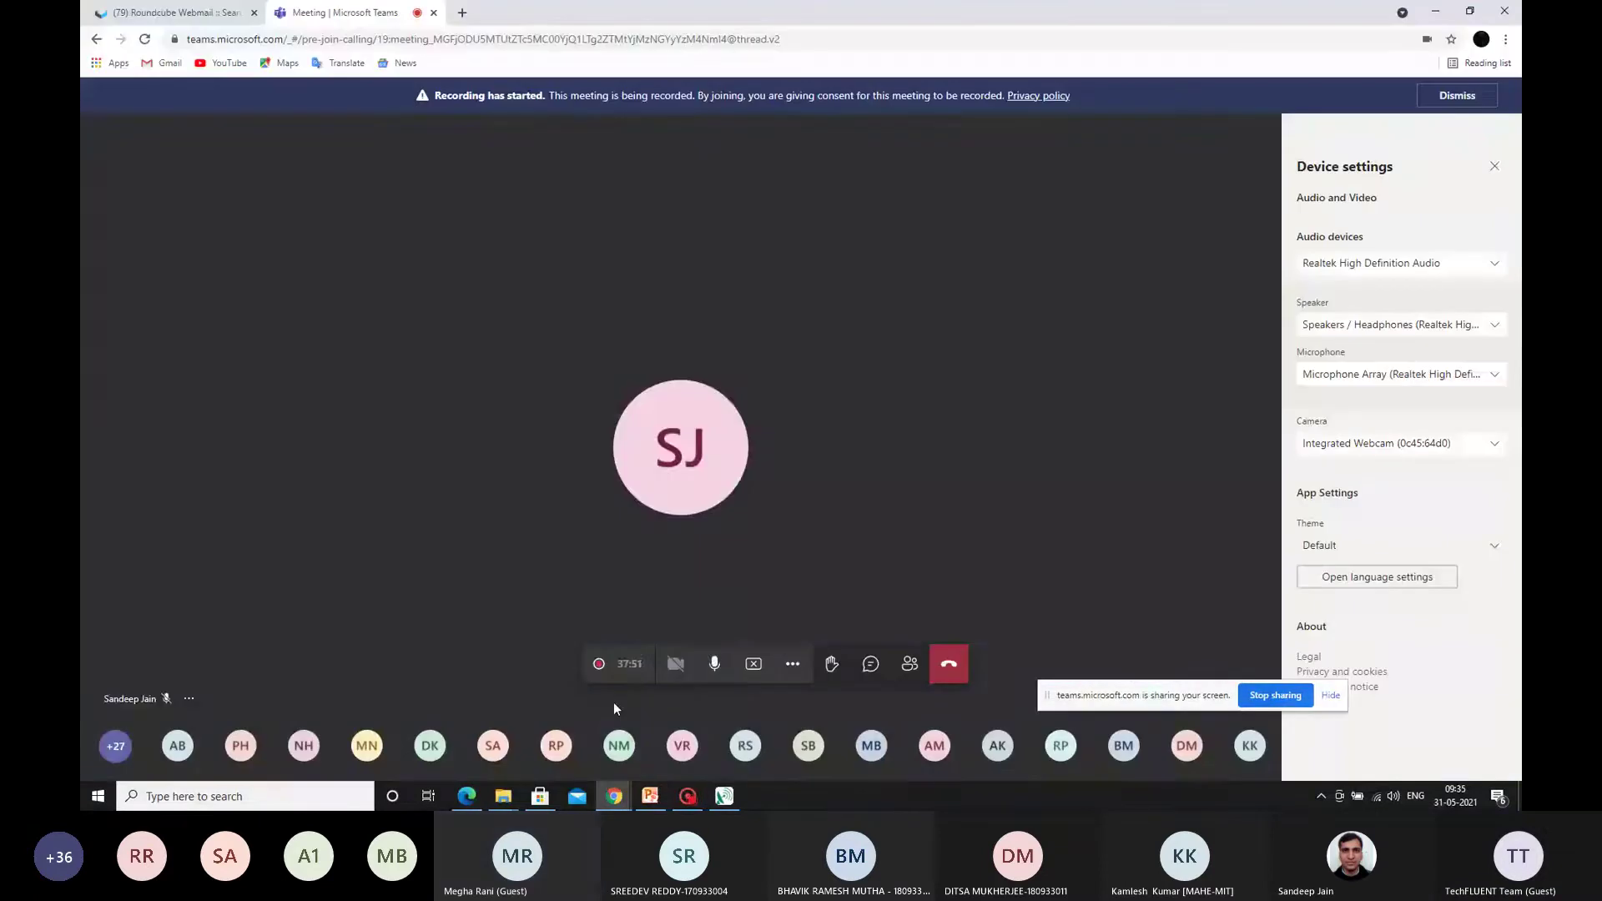
click(706, 672)
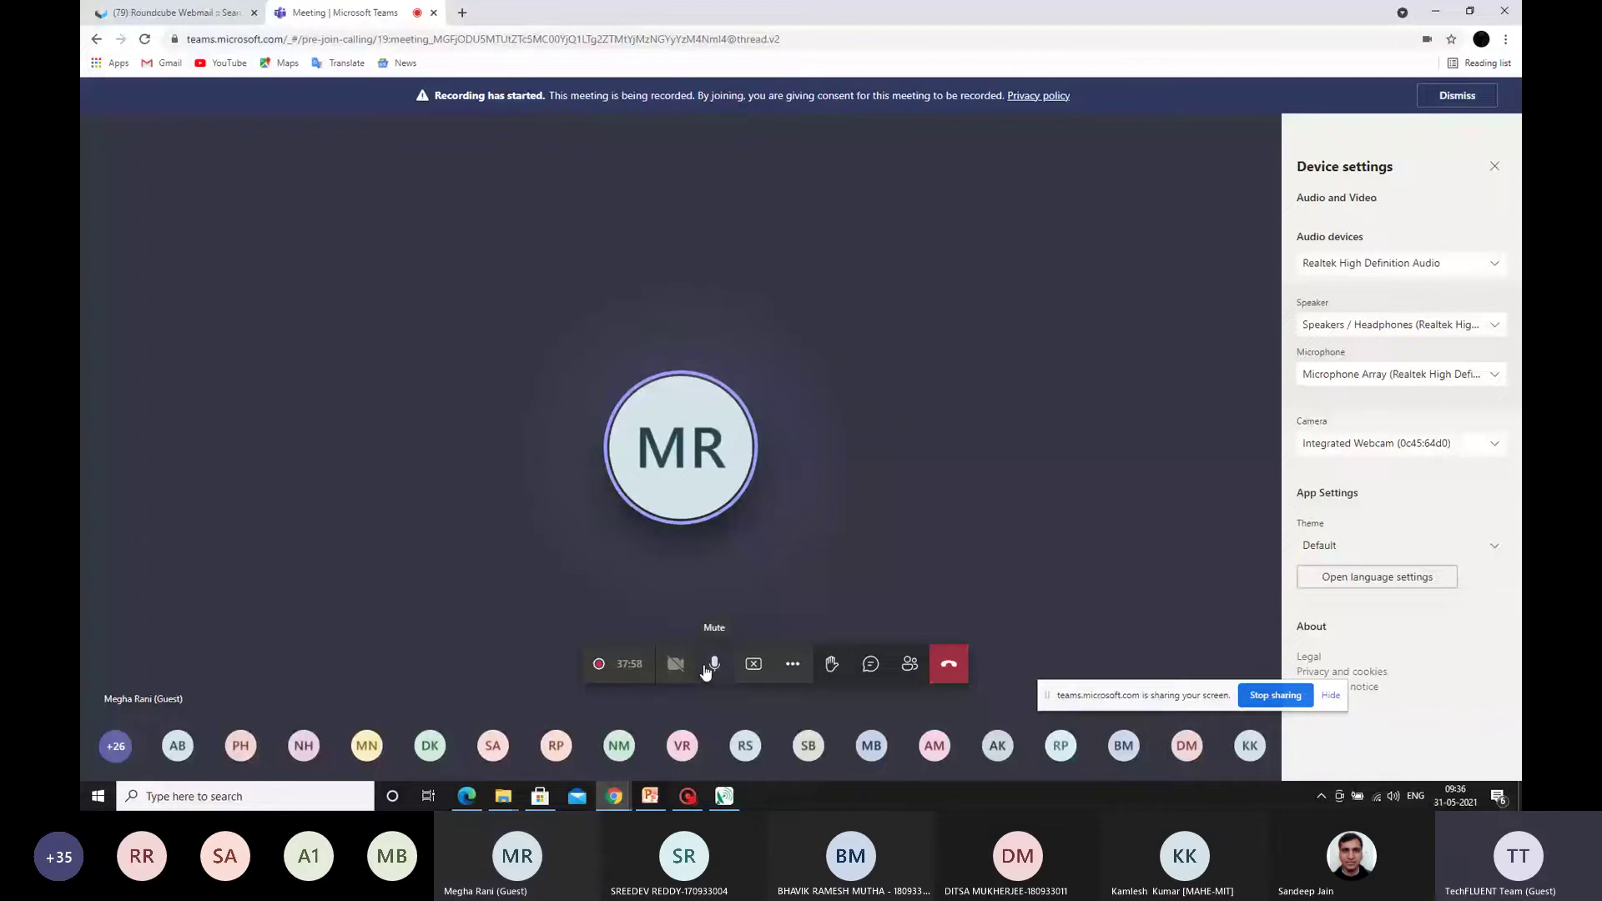
key(alt+Tab)
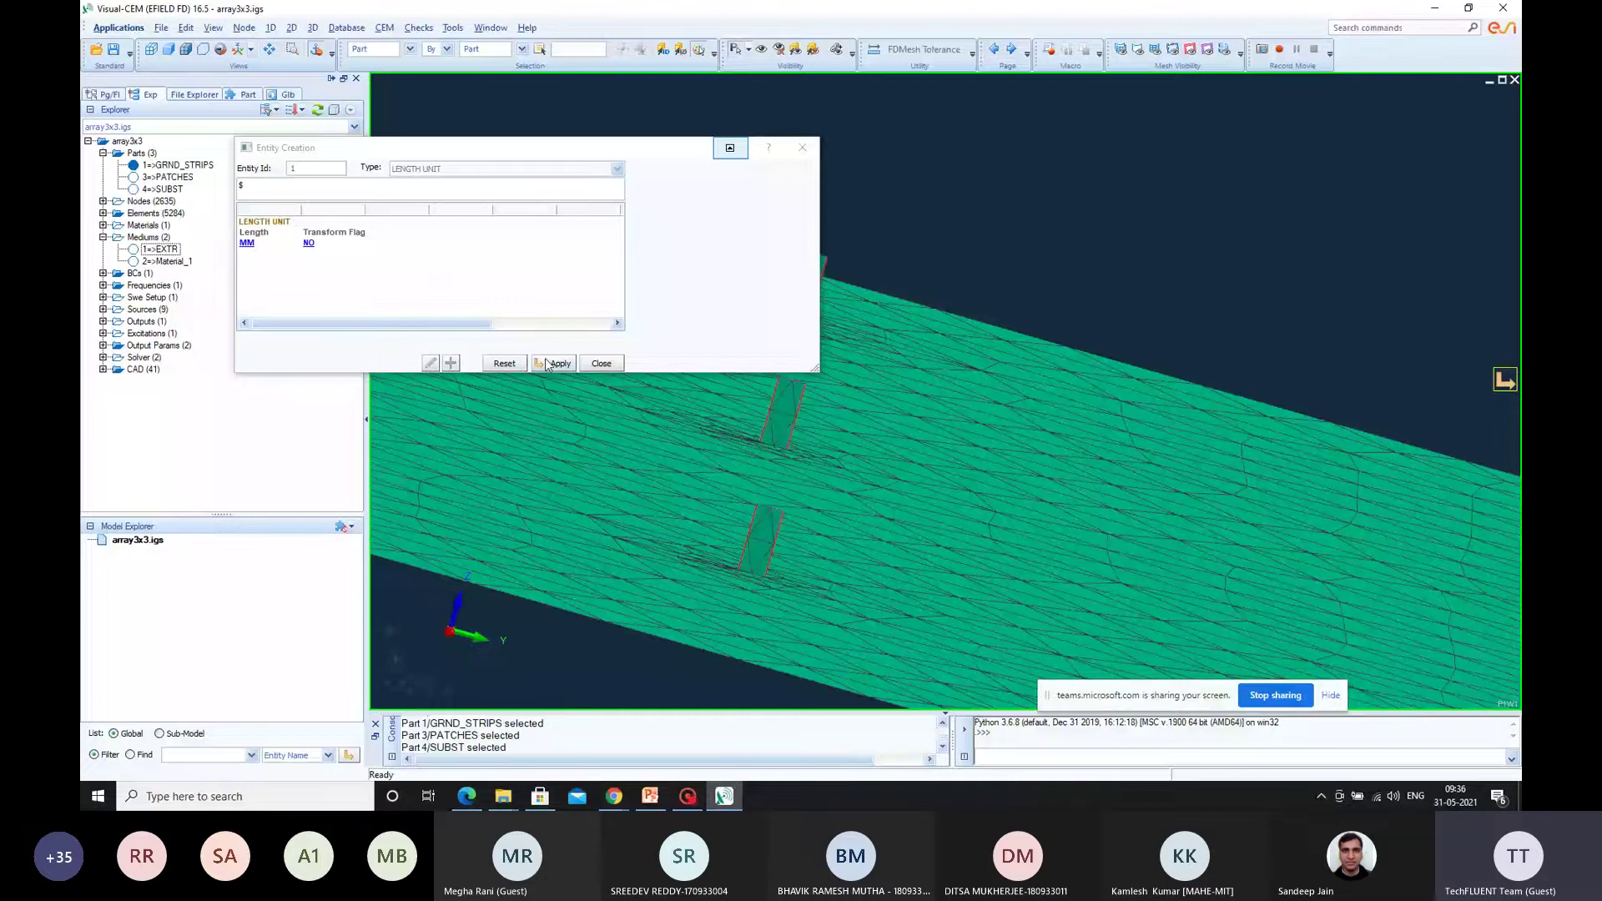
Step: Confirm the creation of the MM length unit entity
click(572, 364)
Step: Save the project in a new folder named Example-3 inside the Cemone_Work folder on the Desktop
click(161, 28)
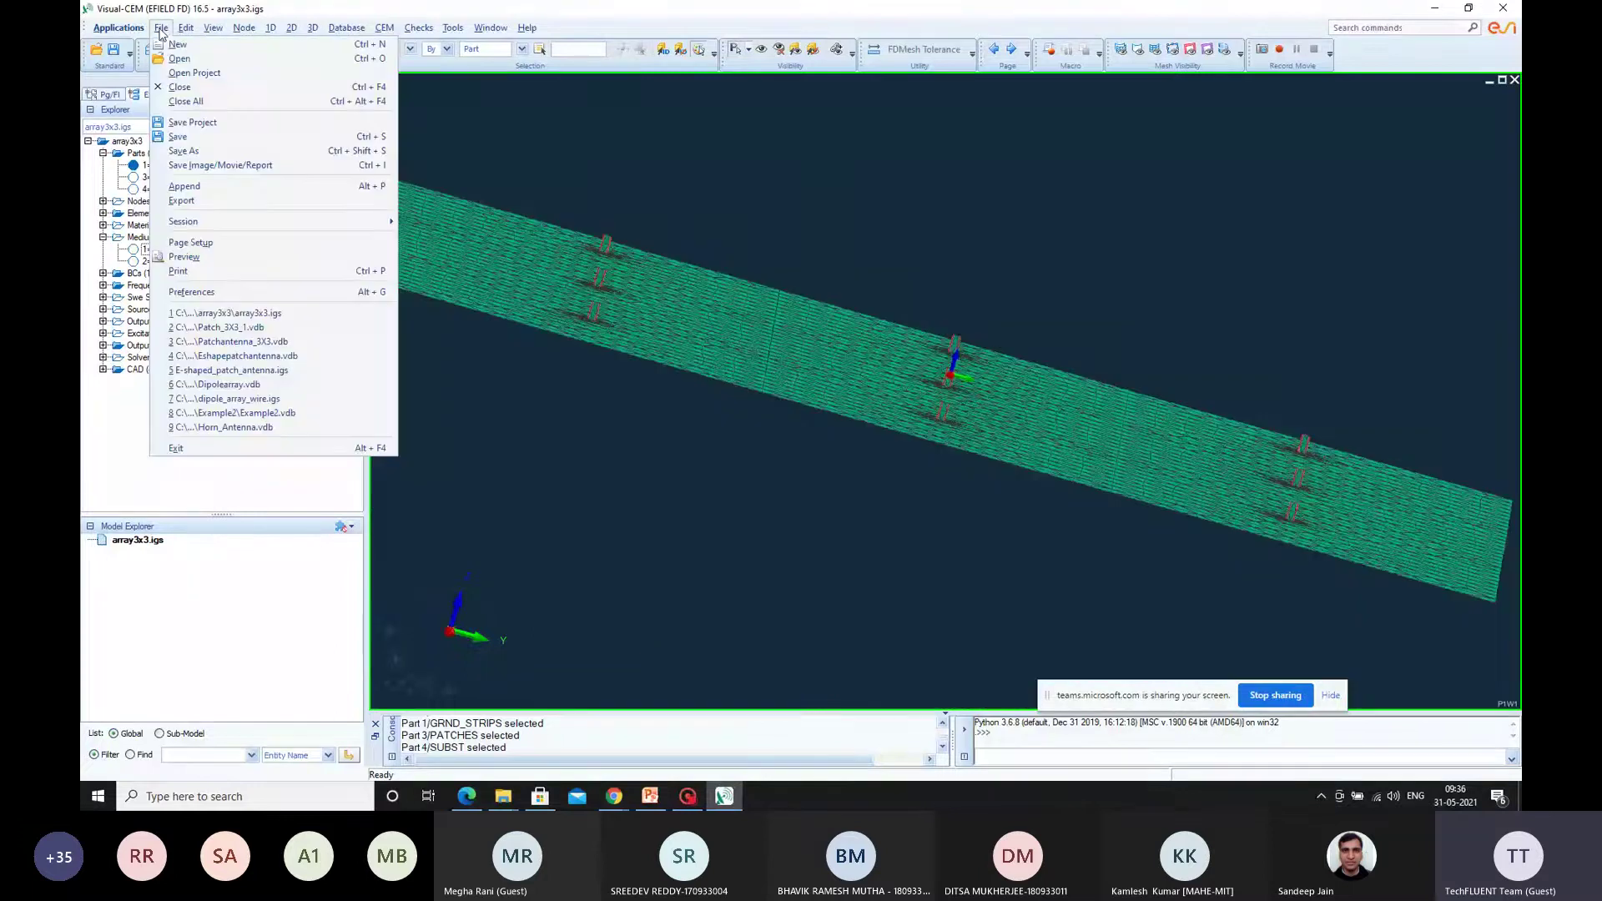
click(201, 139)
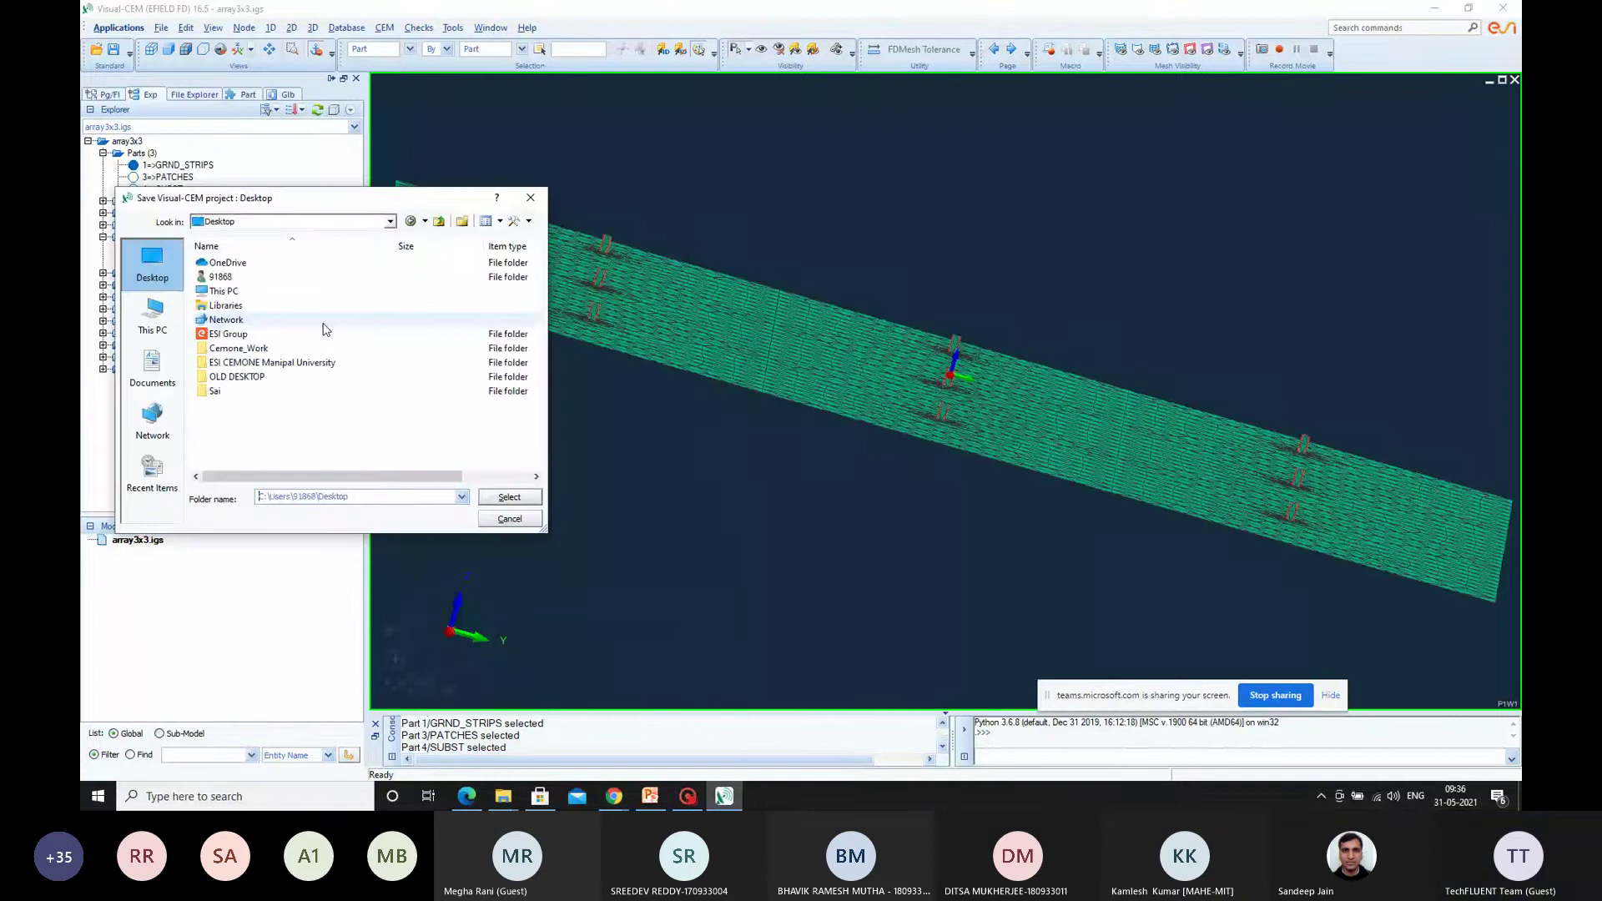
double_click(238, 348)
right_click(440, 442)
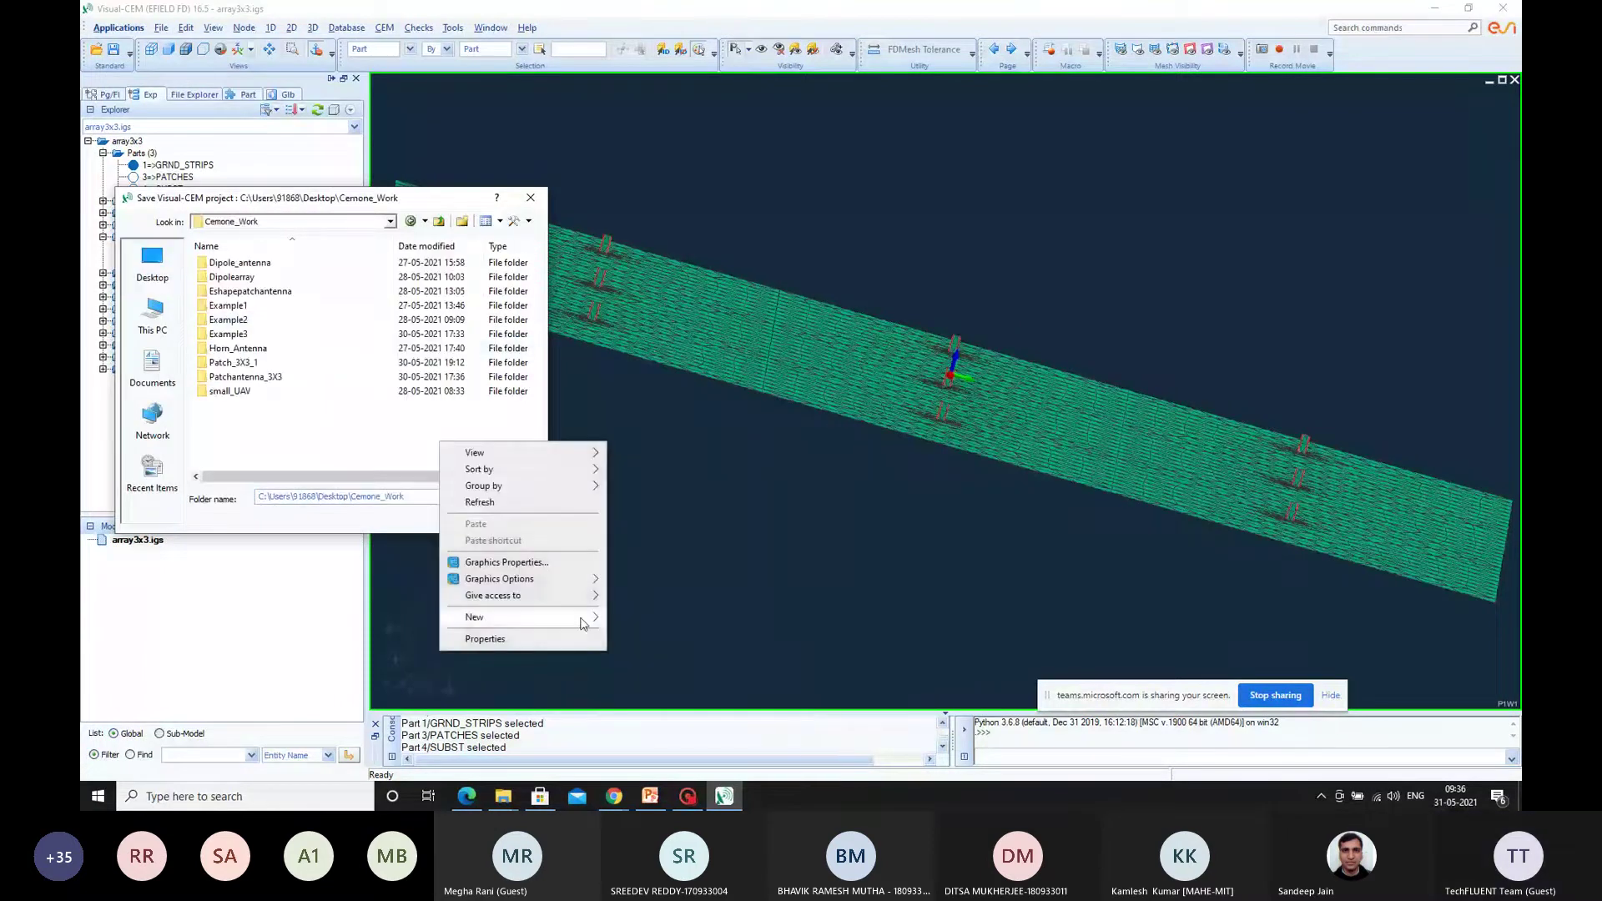
mouse_move(582, 622)
click(641, 618)
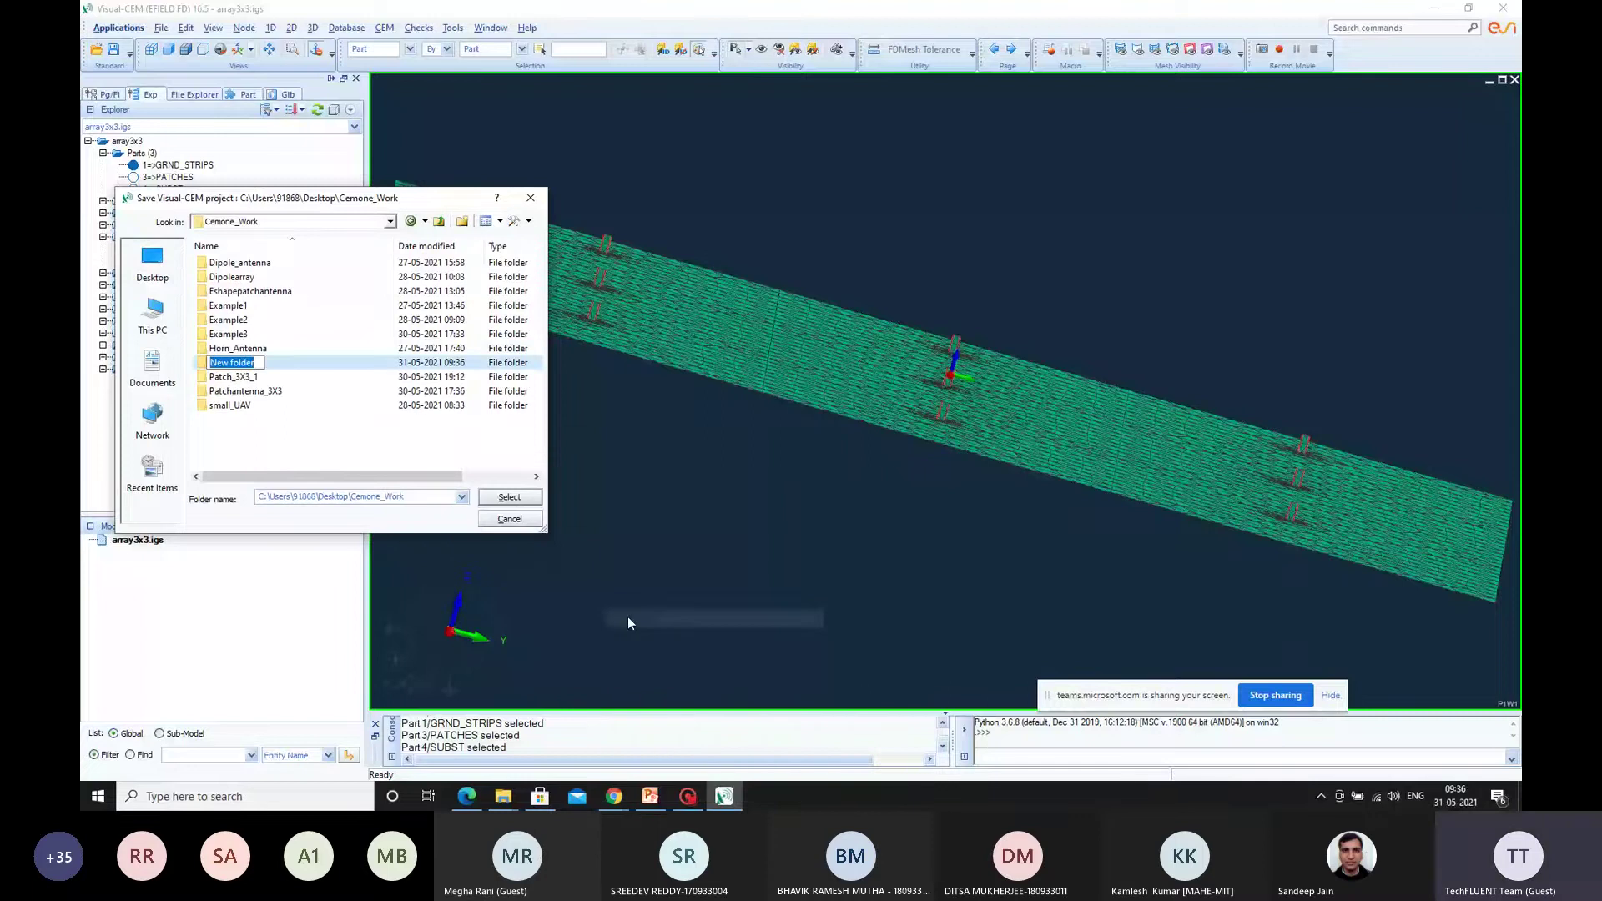
text(Example)
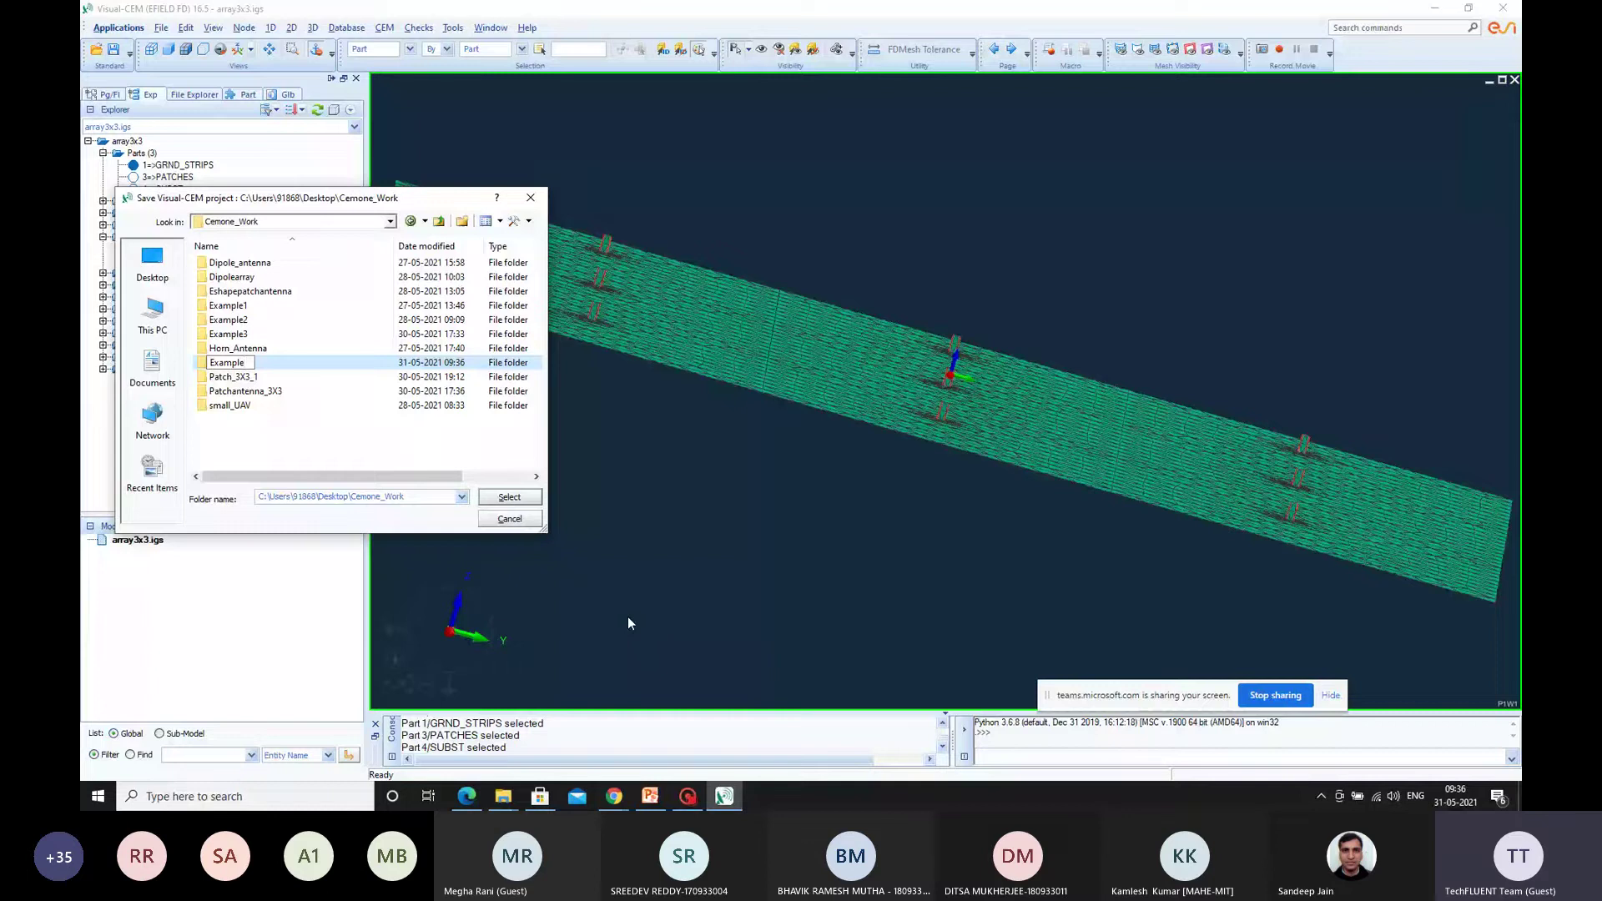
text(-3)
key(Return)
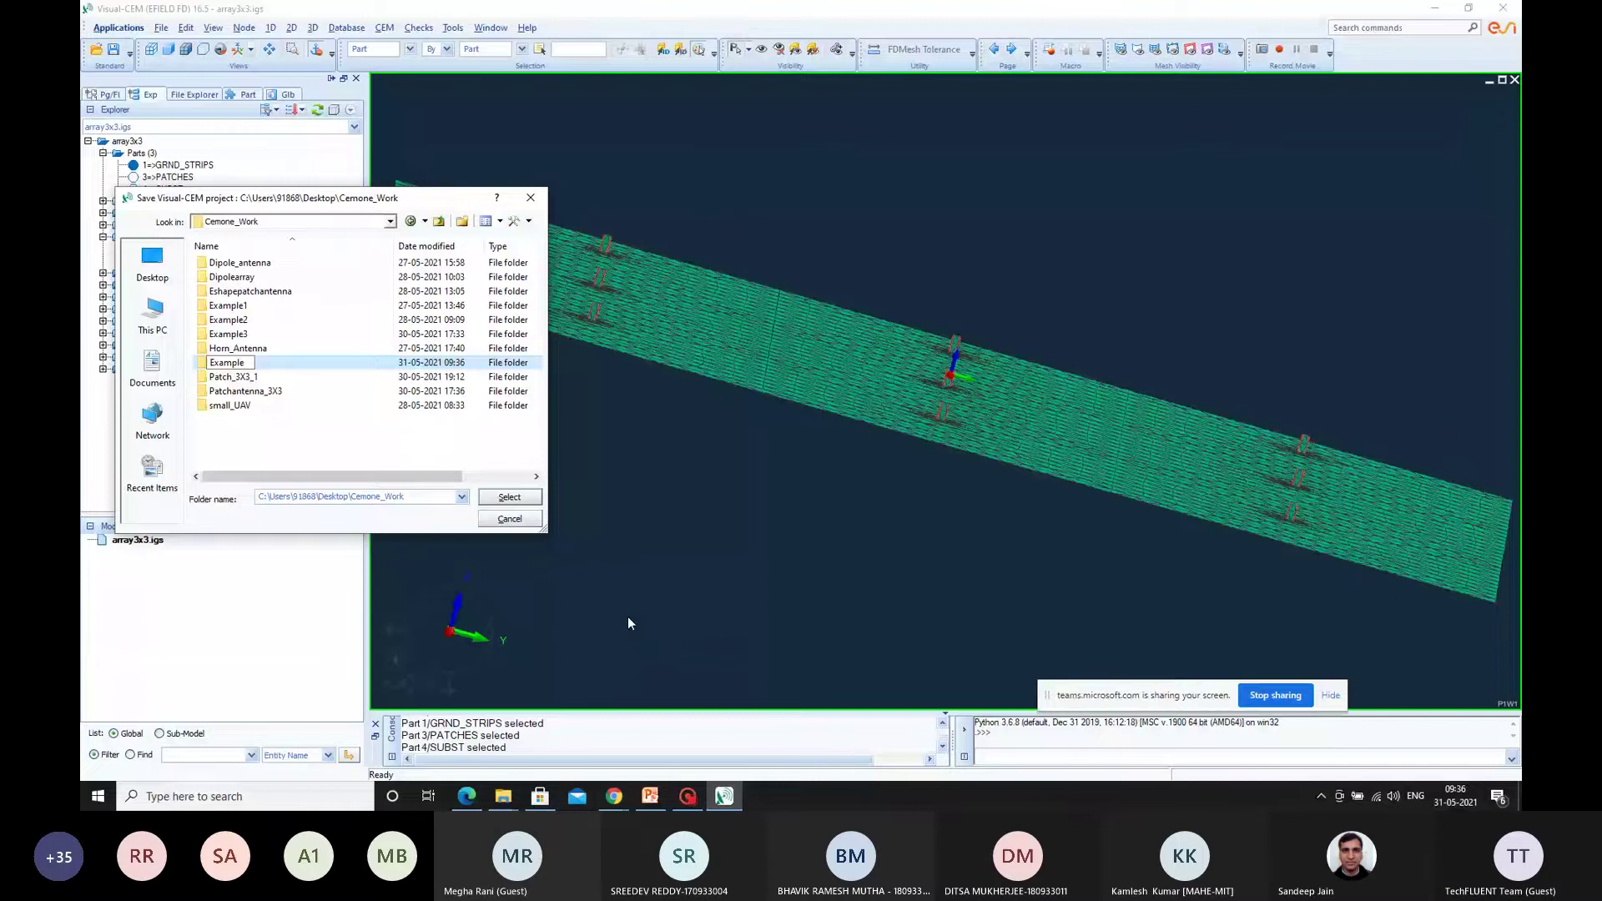
double_click(324, 364)
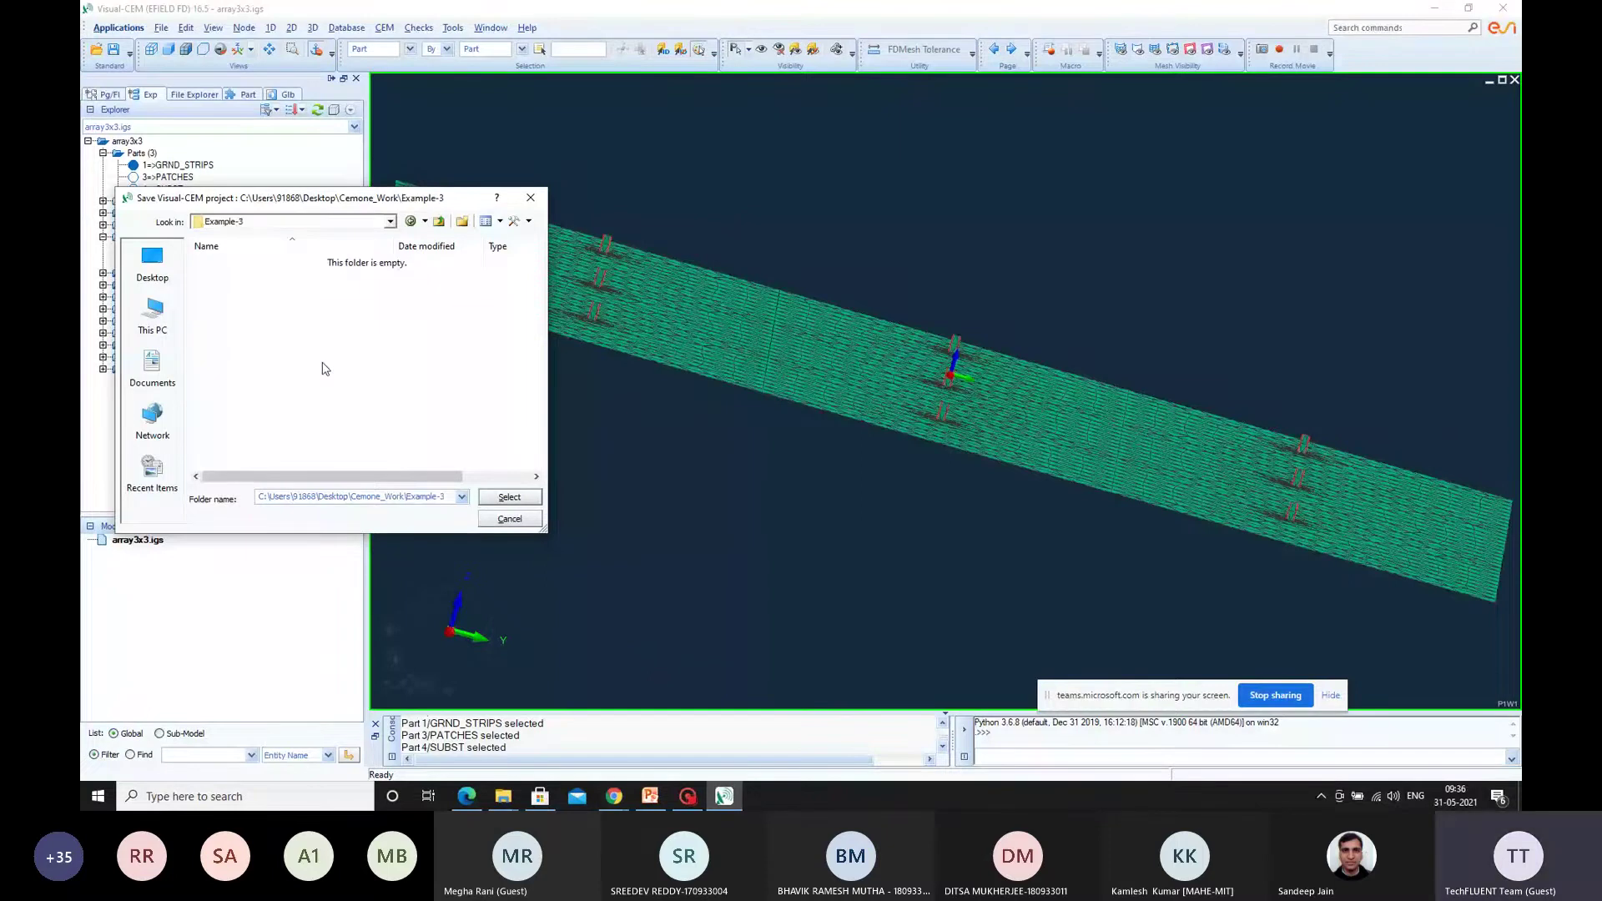
key(Return)
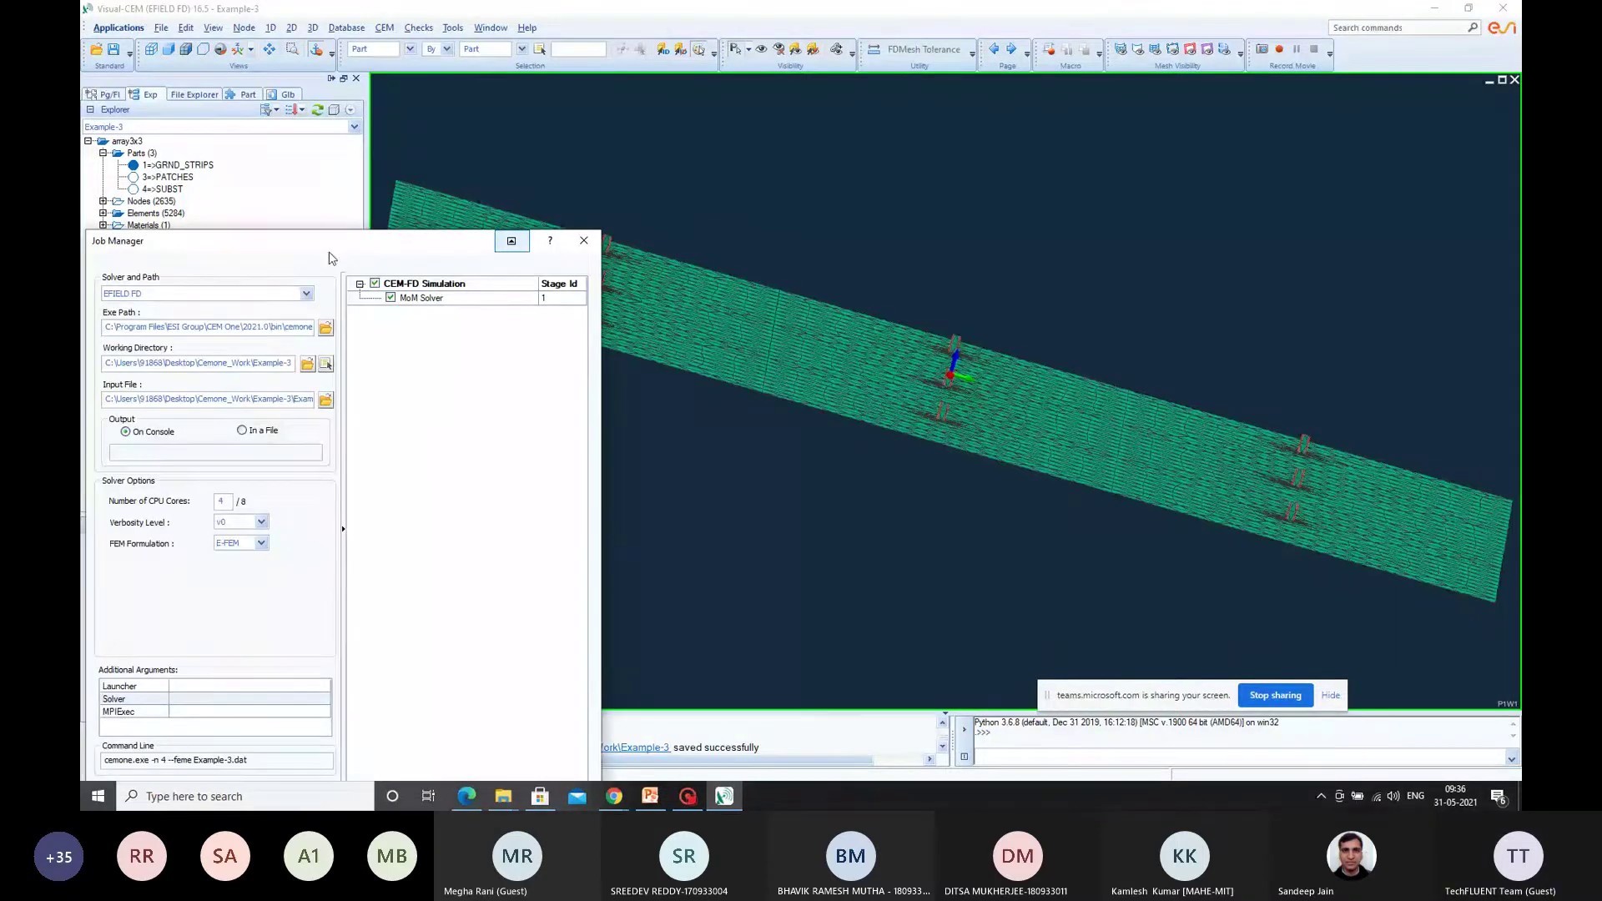
Step: Launch the MoM Solver simulation of Example-3 on 4 CPU cores, and close the solver console and Job Manager
drag(329, 258, 390, 58)
click(567, 608)
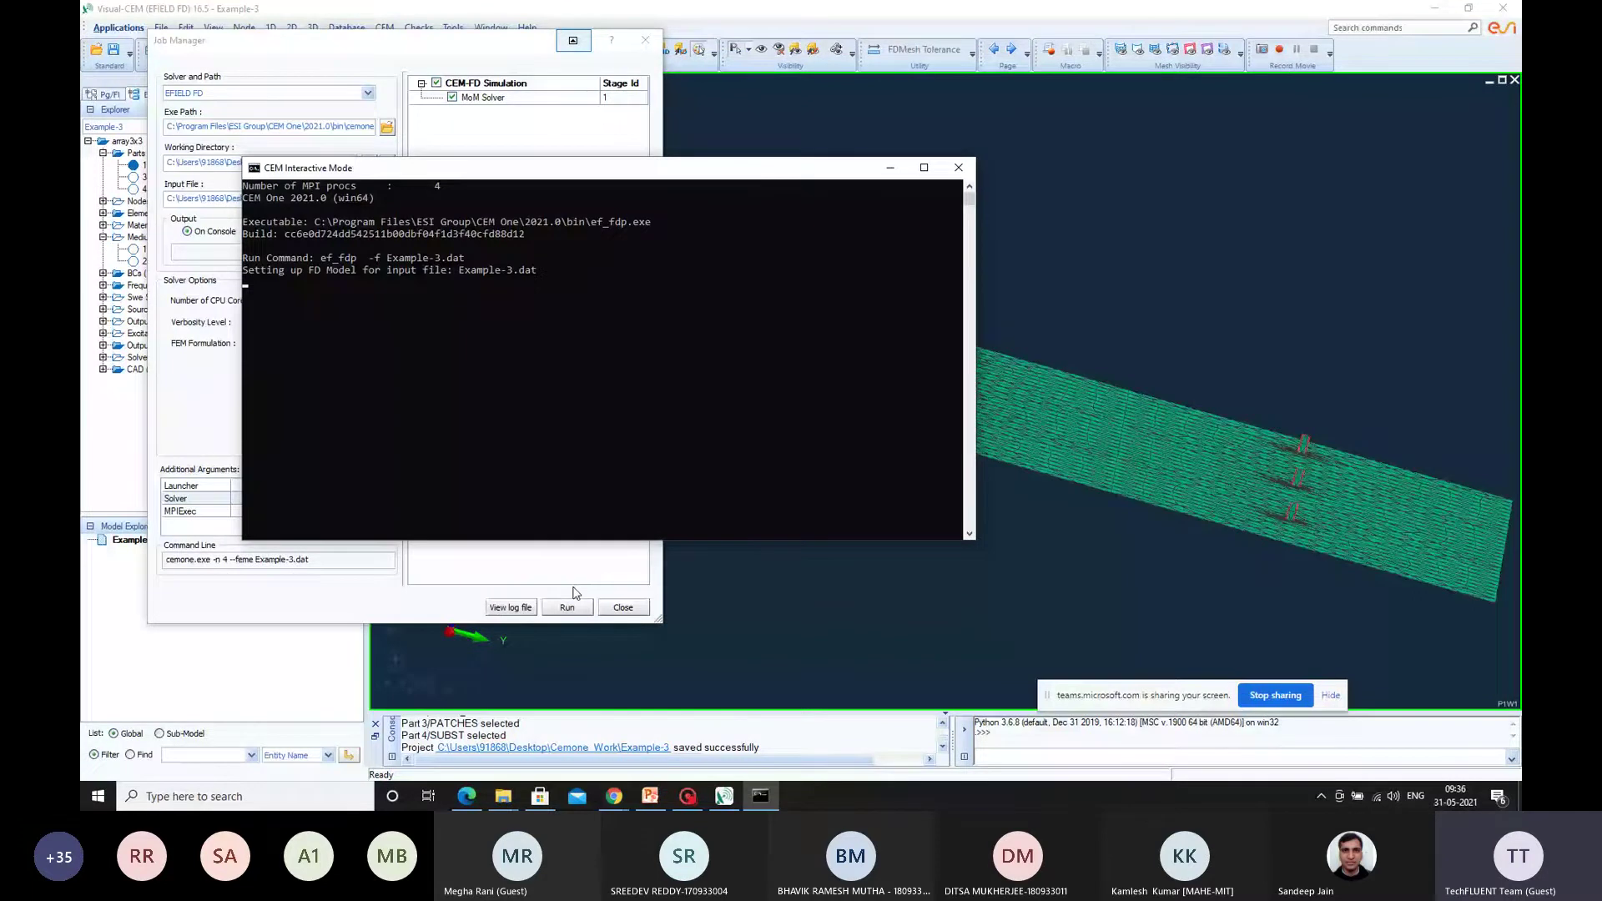
click(959, 169)
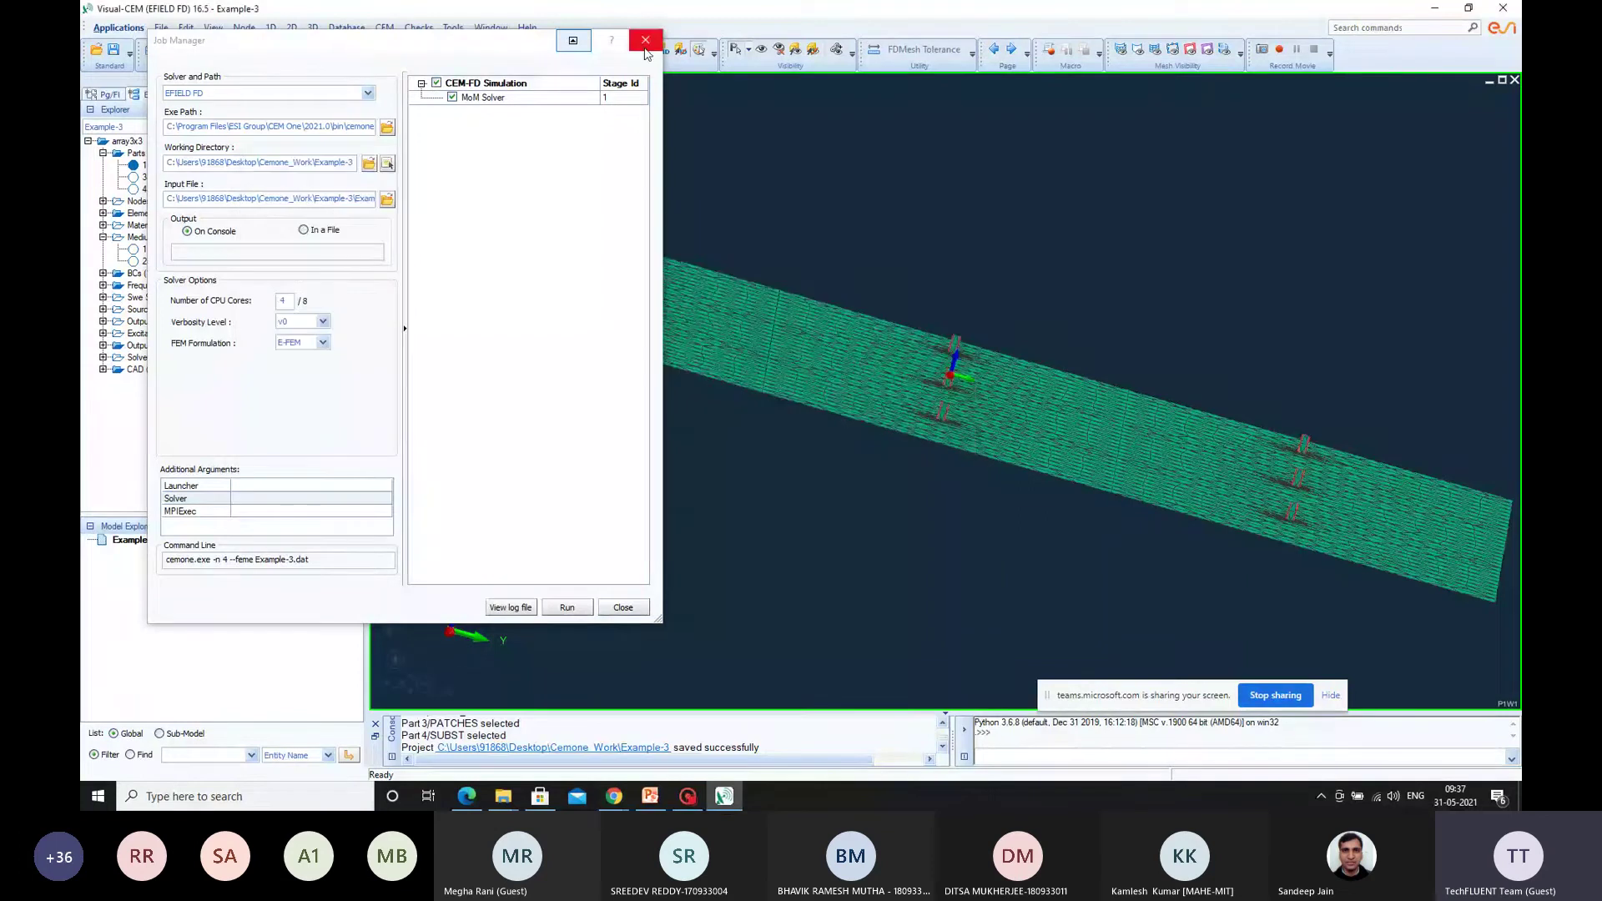
click(645, 42)
Step: Review the 3 by 3 patch antenna guide in Edge, from the medium setup through the SWE, line source, excitation, length unit and project saving sections
key(alt+Tab)
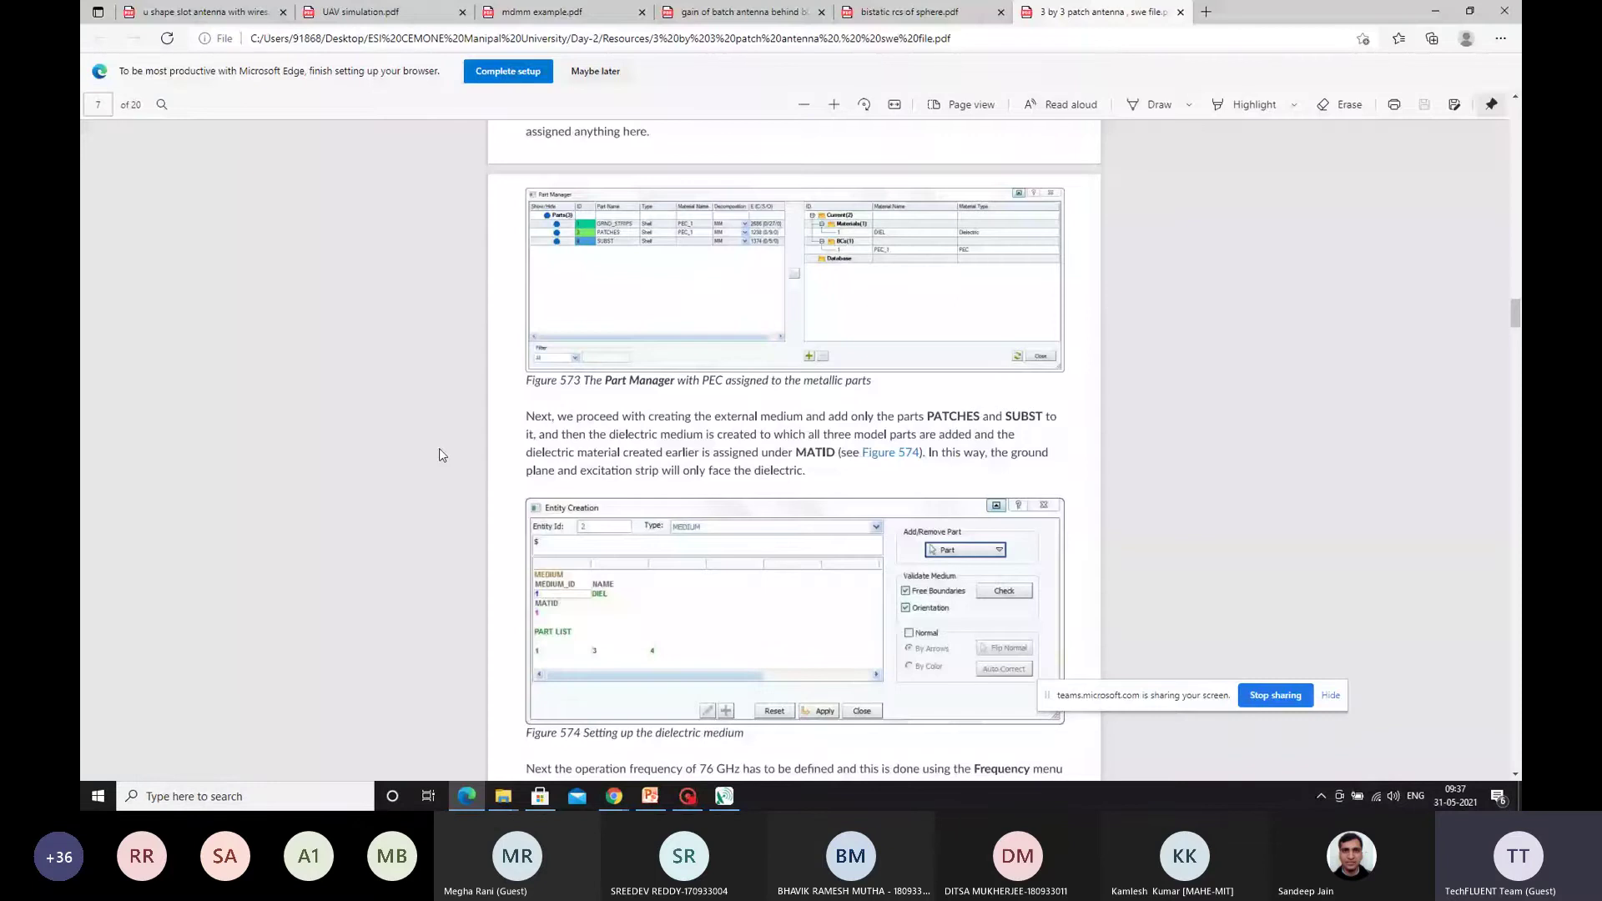
scroll(701, 438, down, 10)
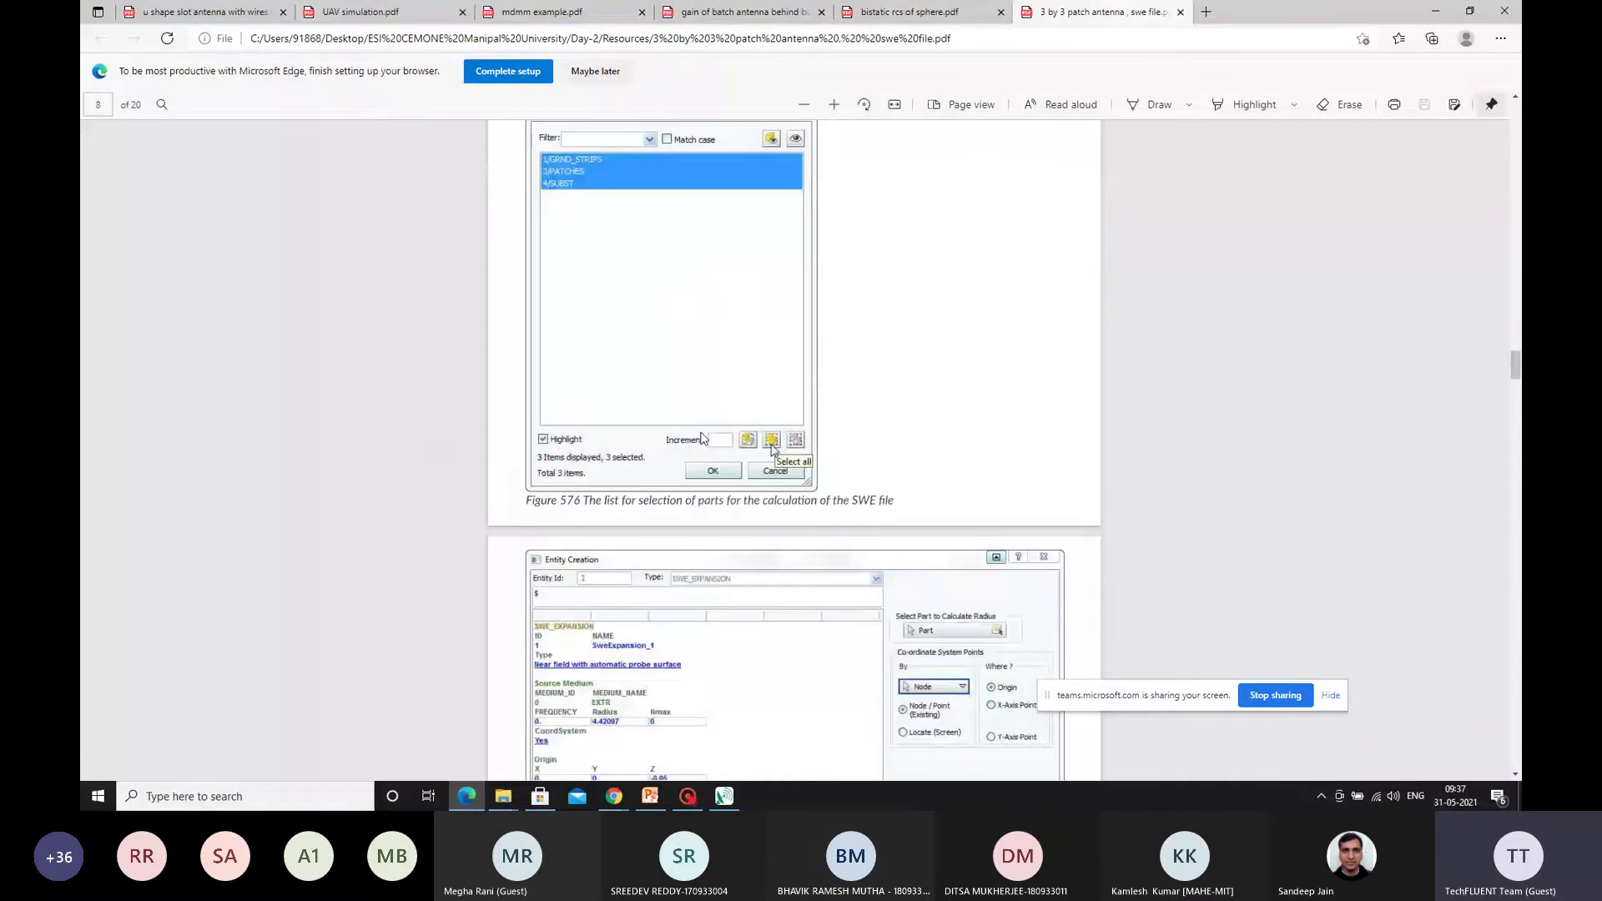
scroll(702, 438, up, 3)
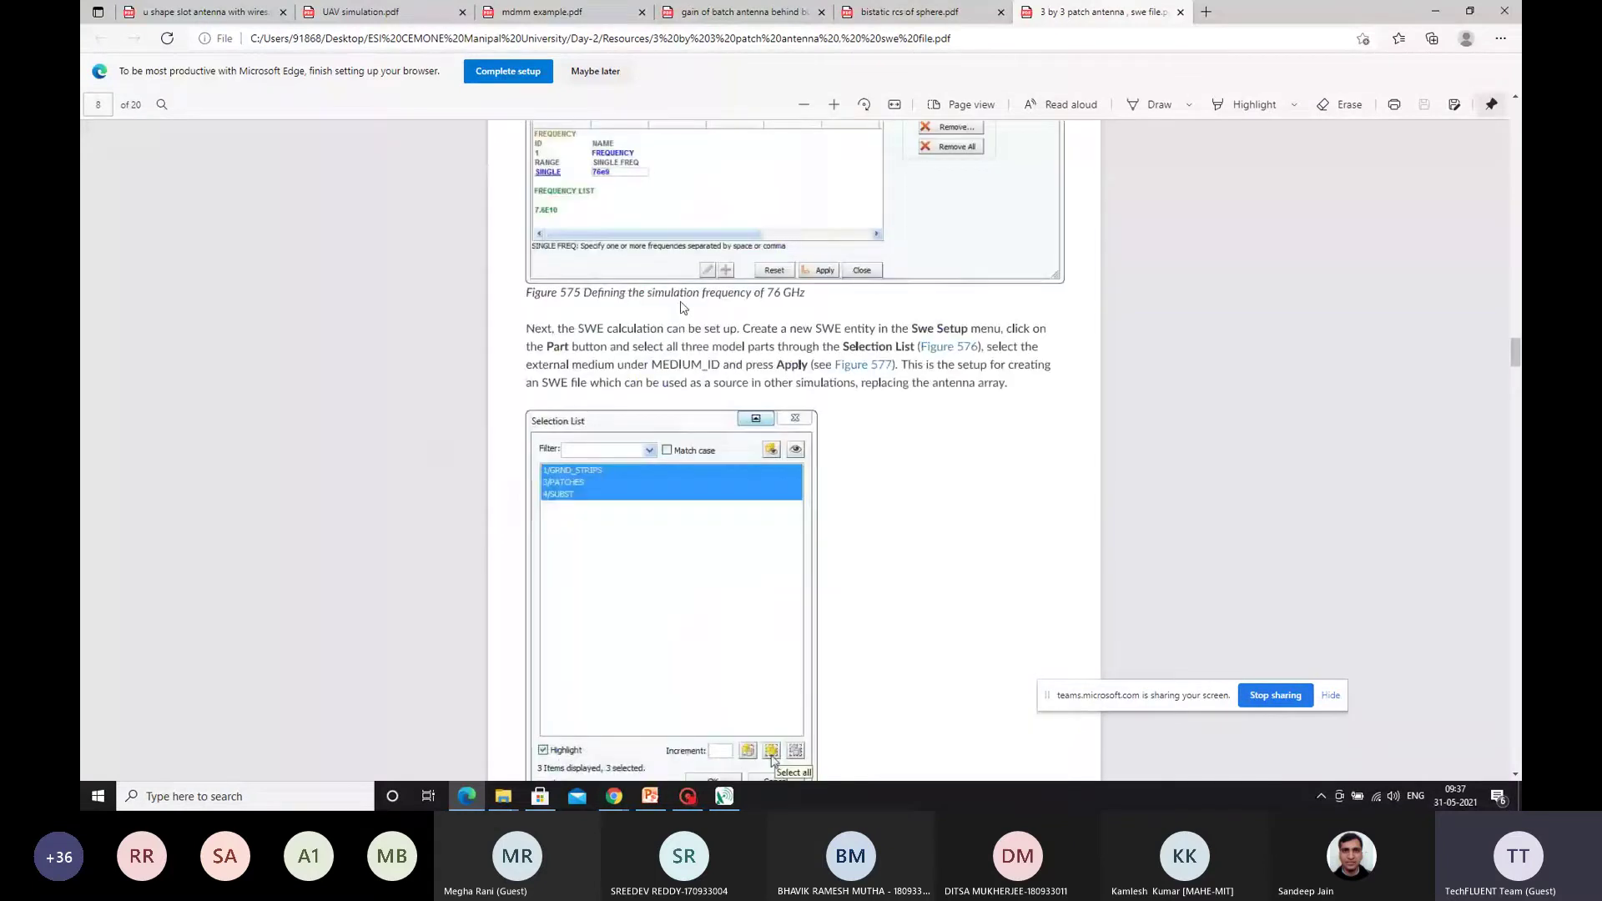
scroll(682, 308, down, 15)
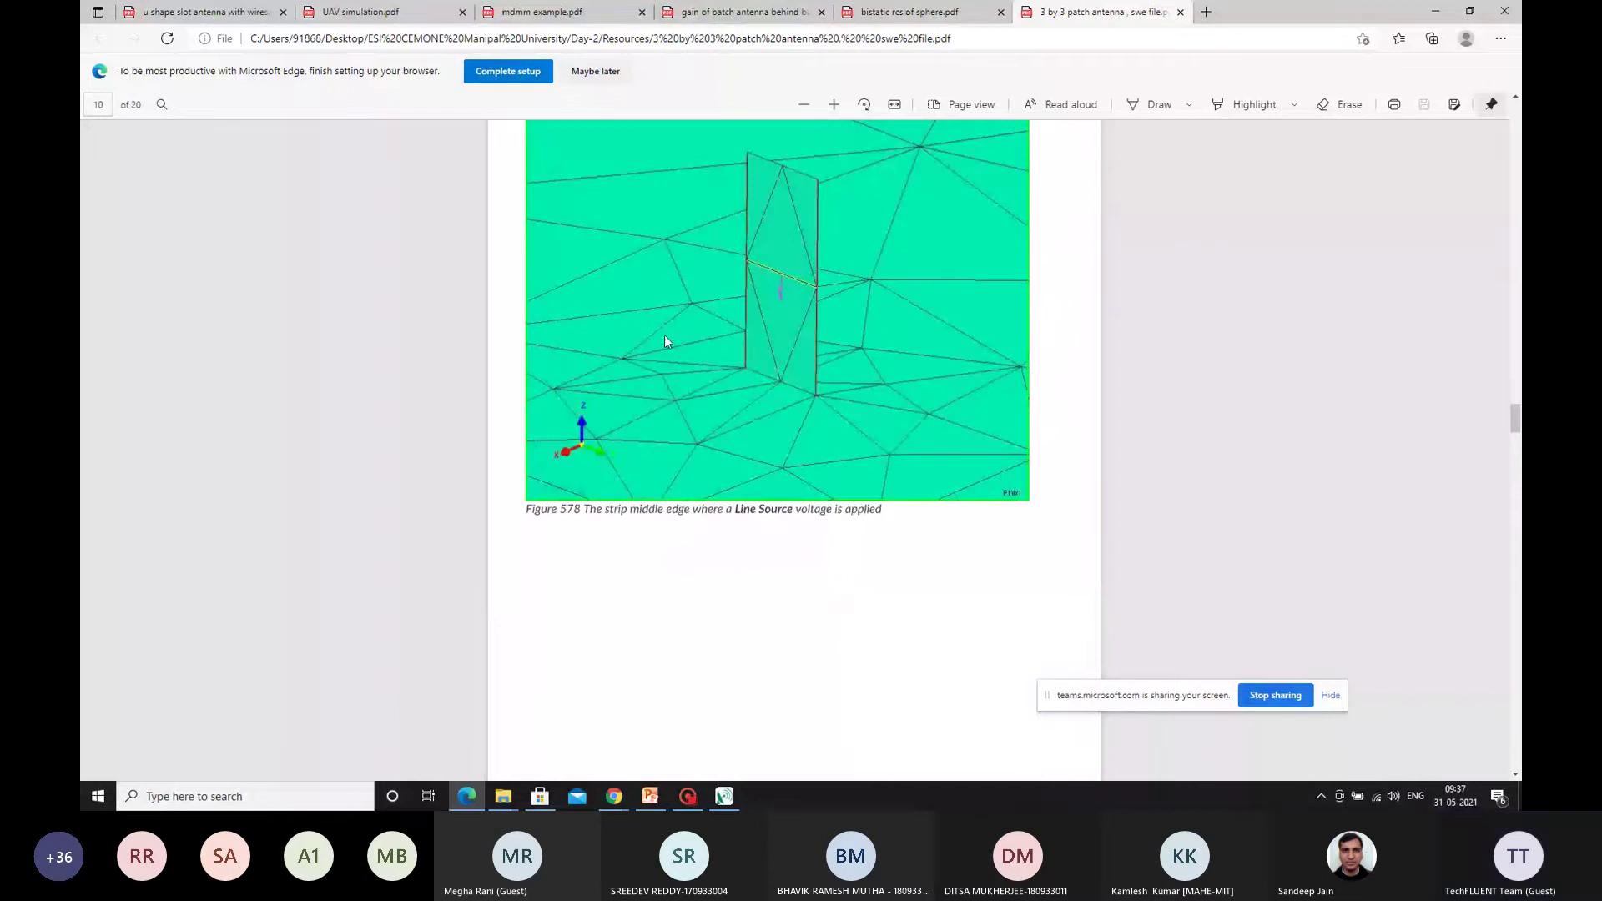
scroll(666, 341, down, 7)
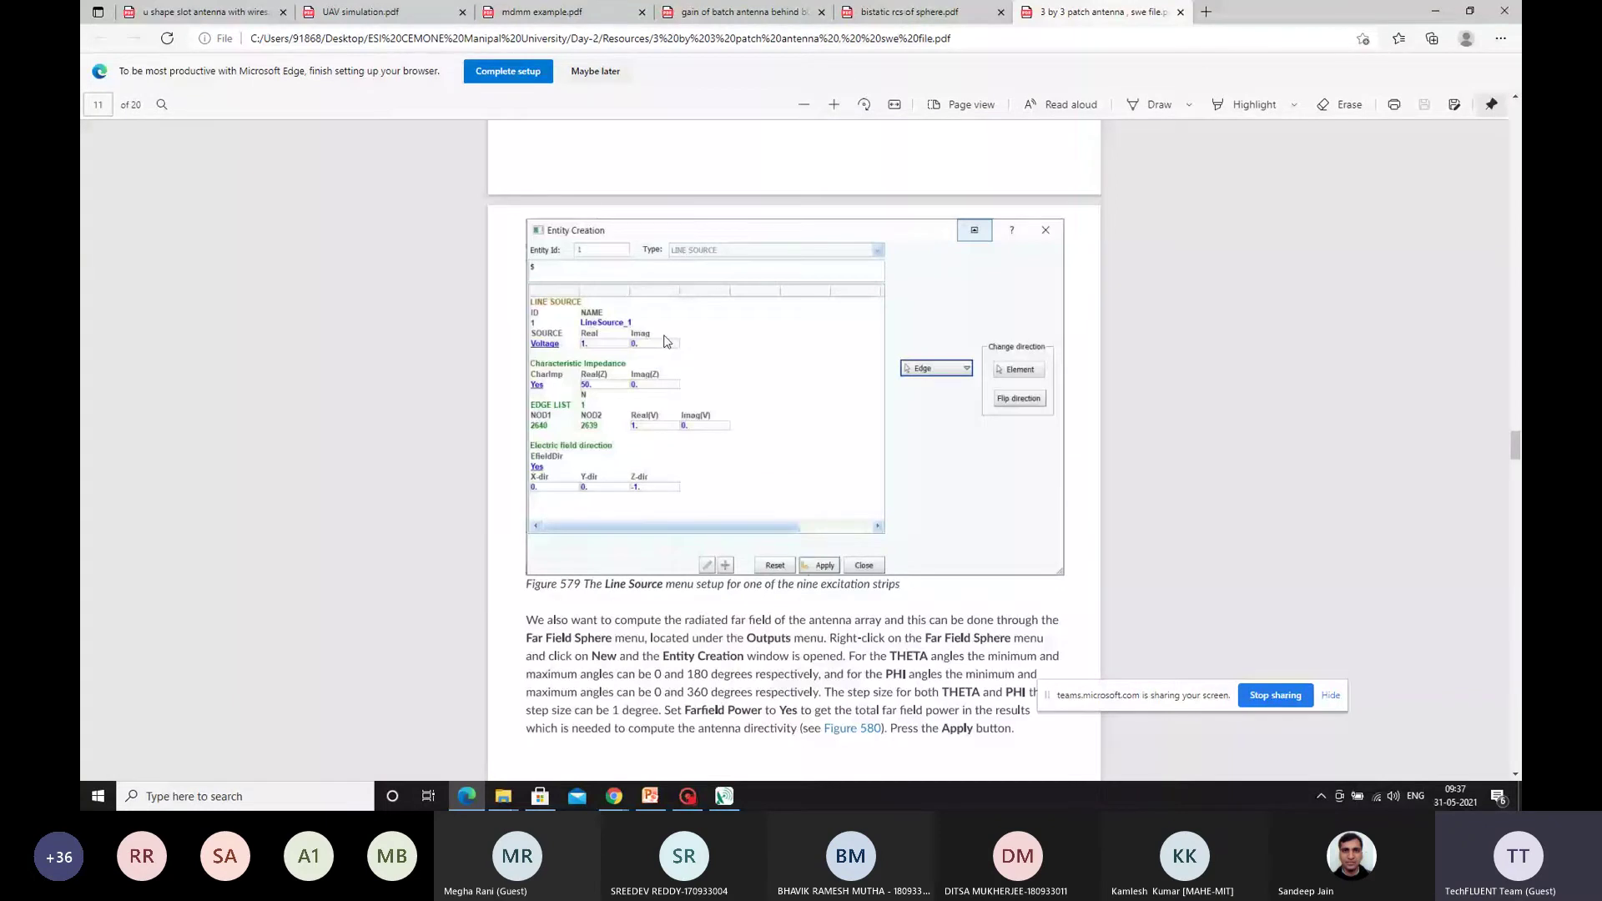
scroll(666, 341, down, 15)
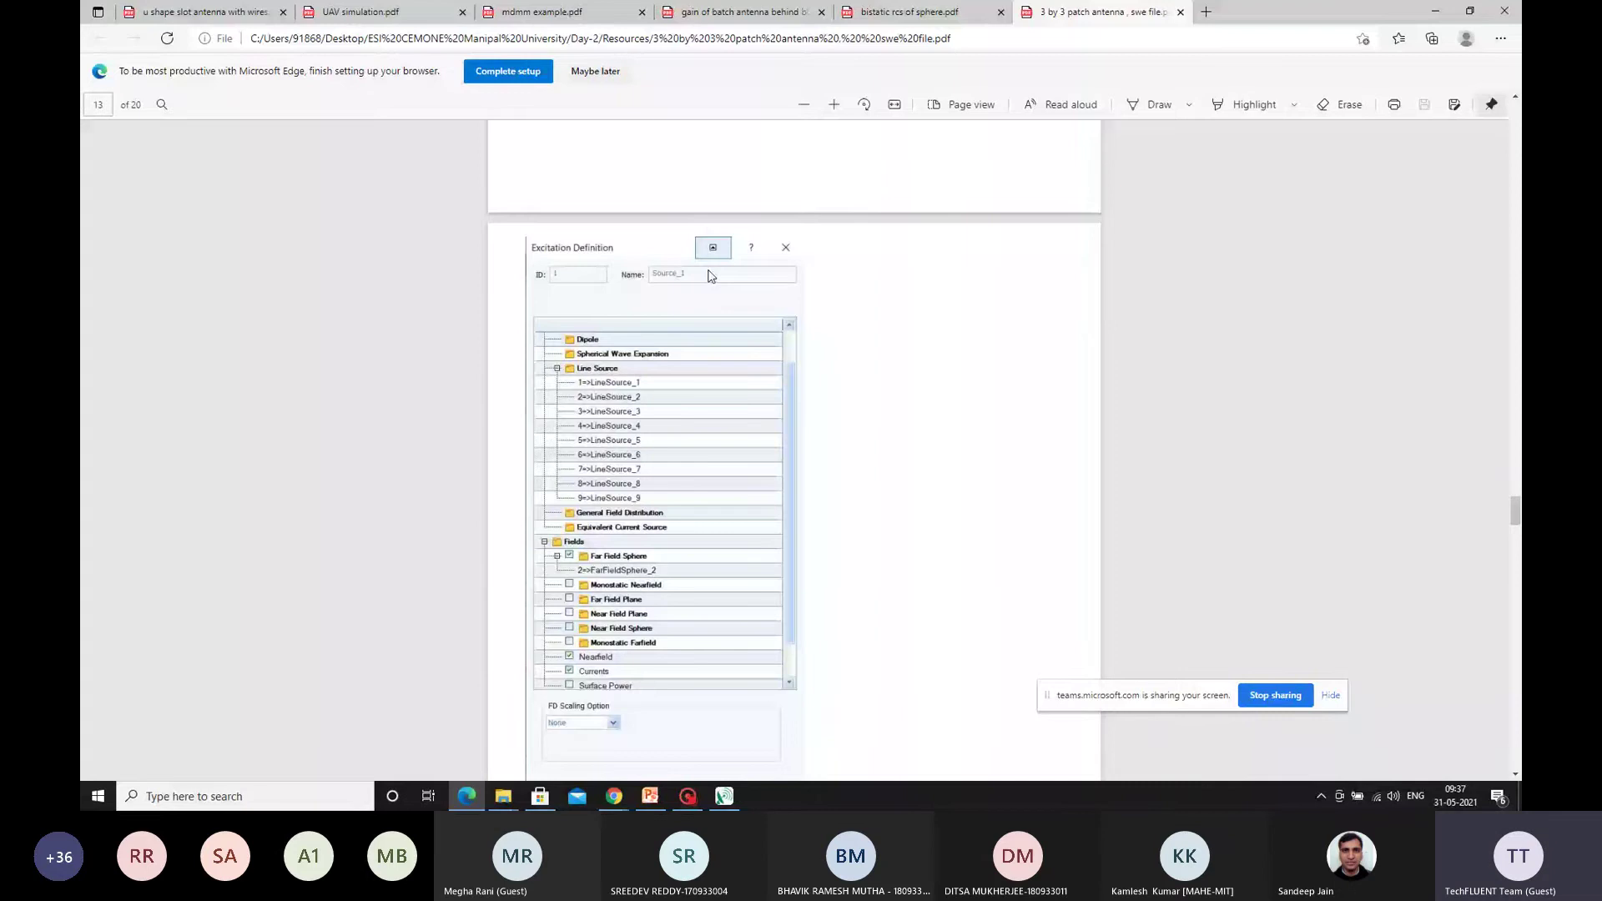
scroll(854, 302, up, 5)
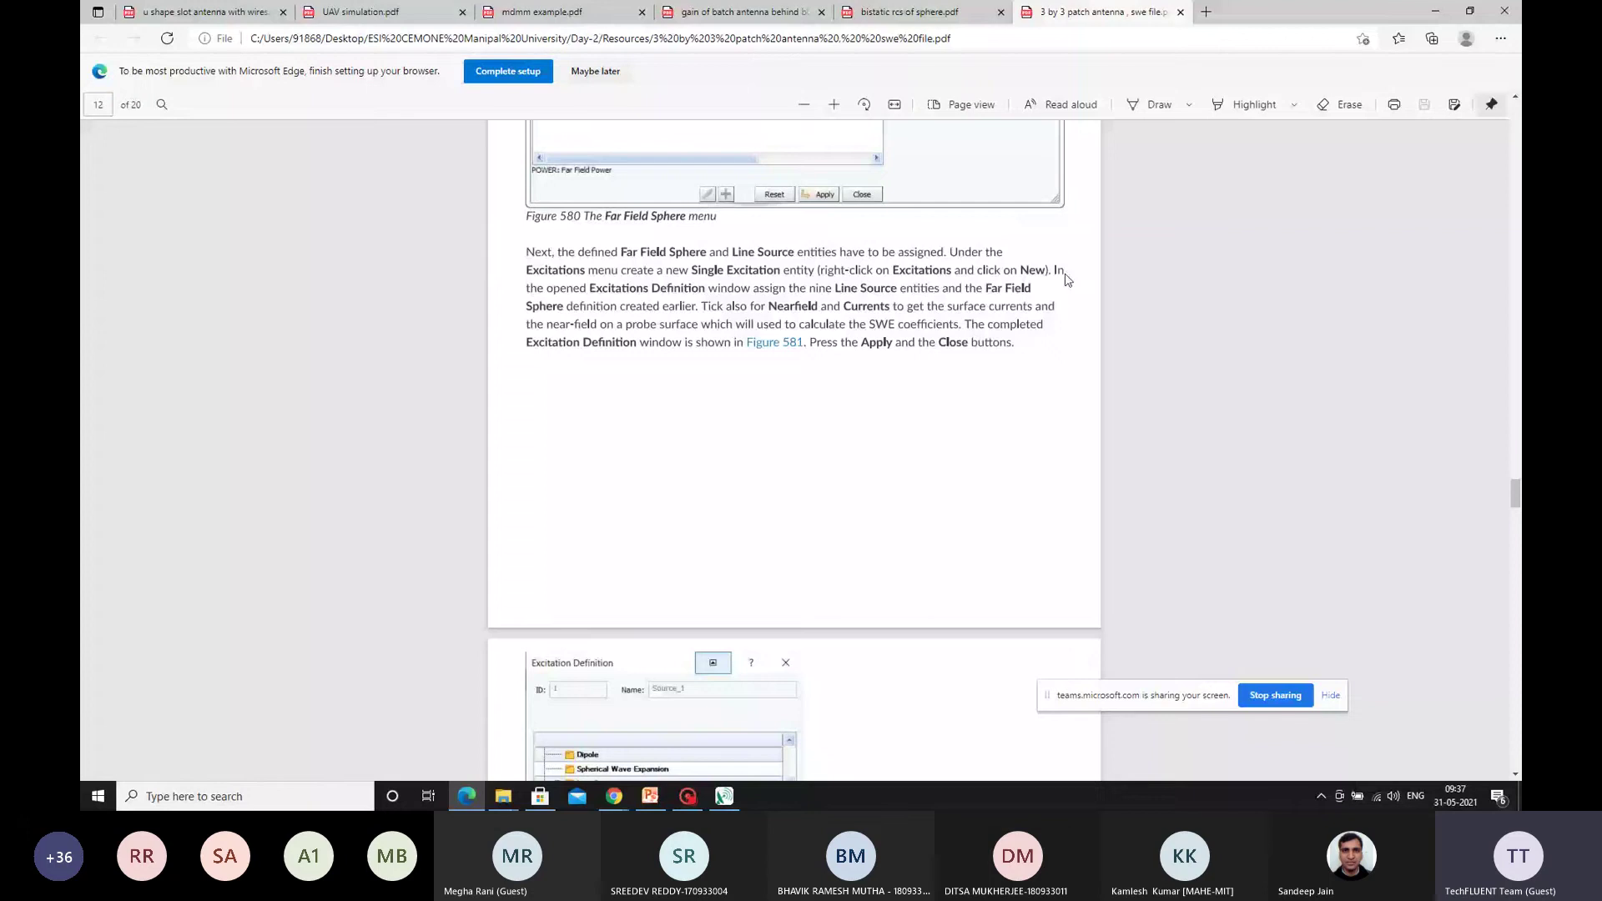
scroll(602, 476, down, 6)
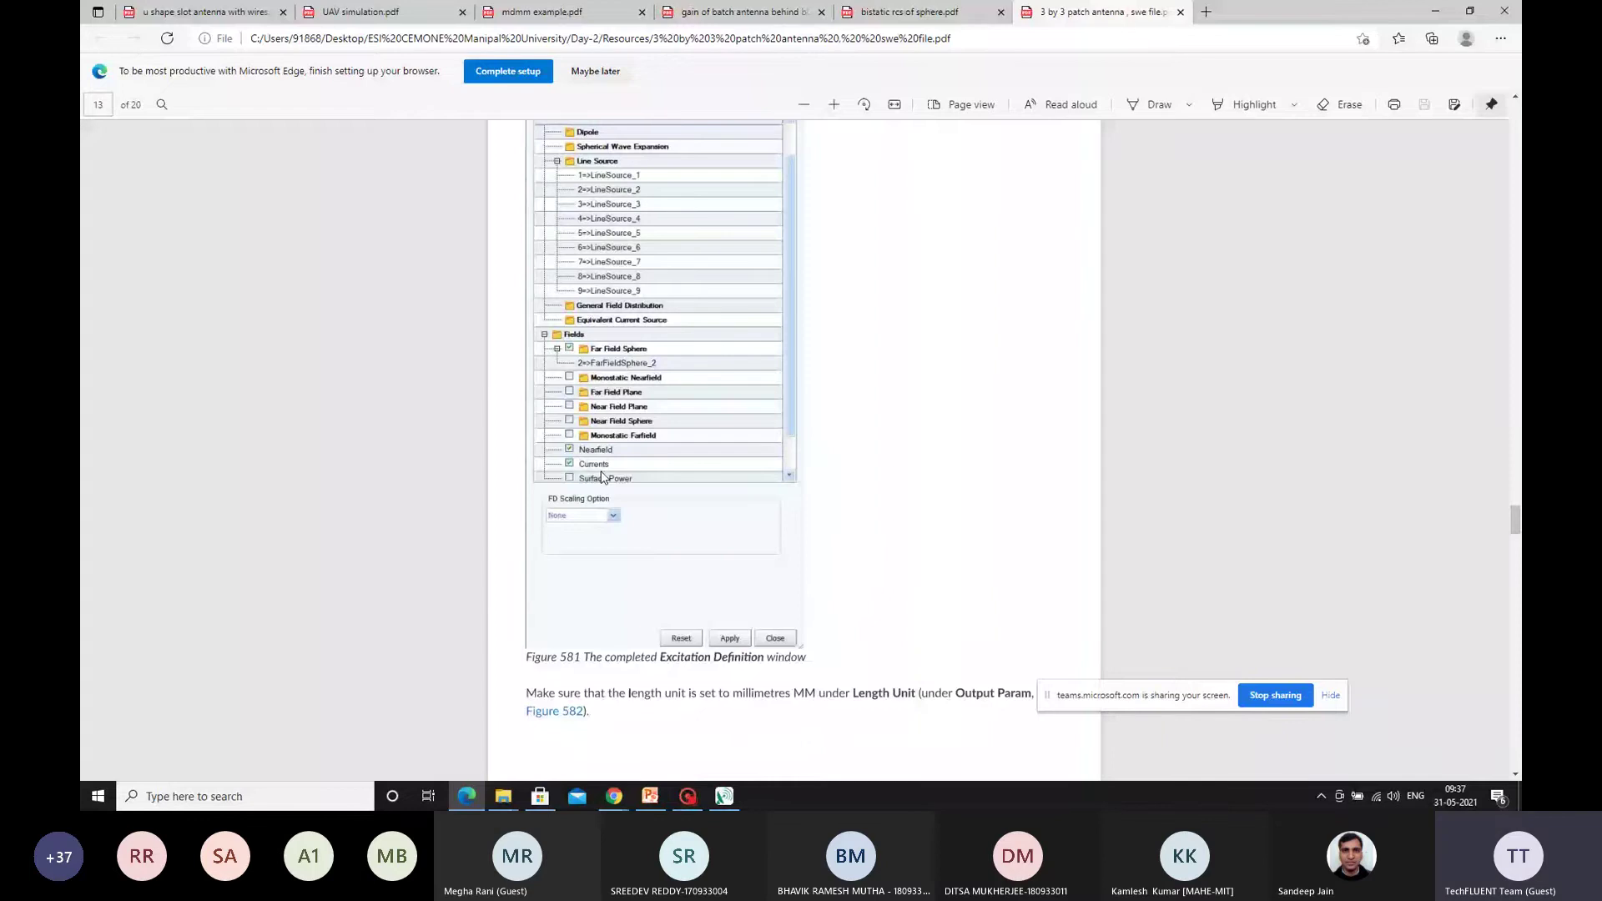
scroll(820, 249, down, 5)
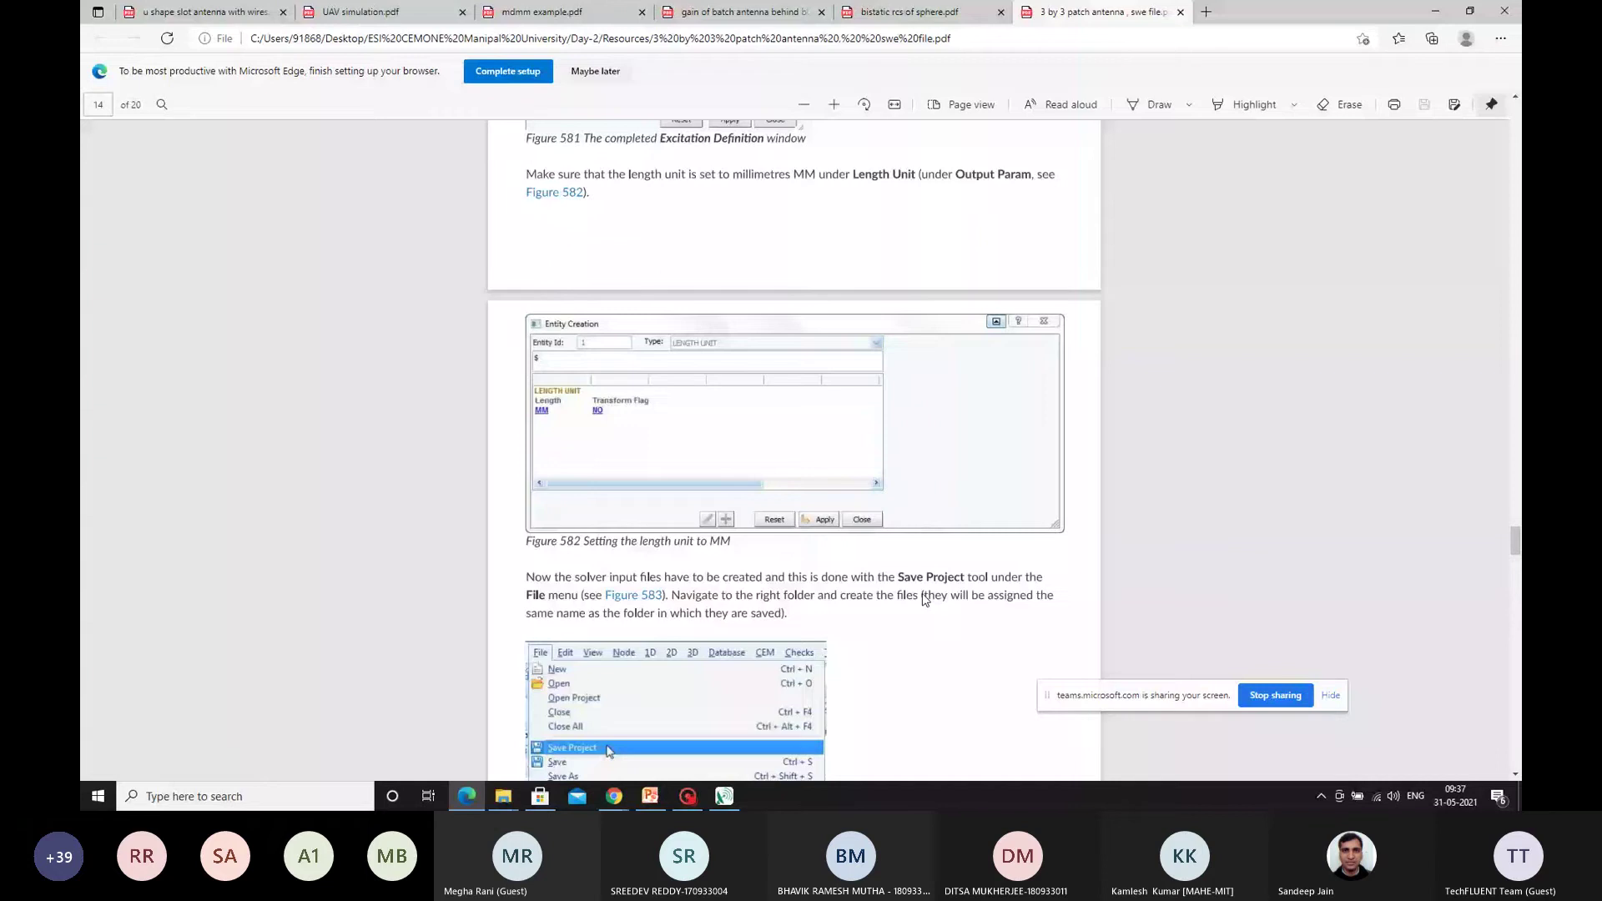
Step: Switch back to Visual-CEM, inspect the feed strips on the array's ground plane, and close the program
key(alt+Tab)
drag(1186, 139, 1083, 370)
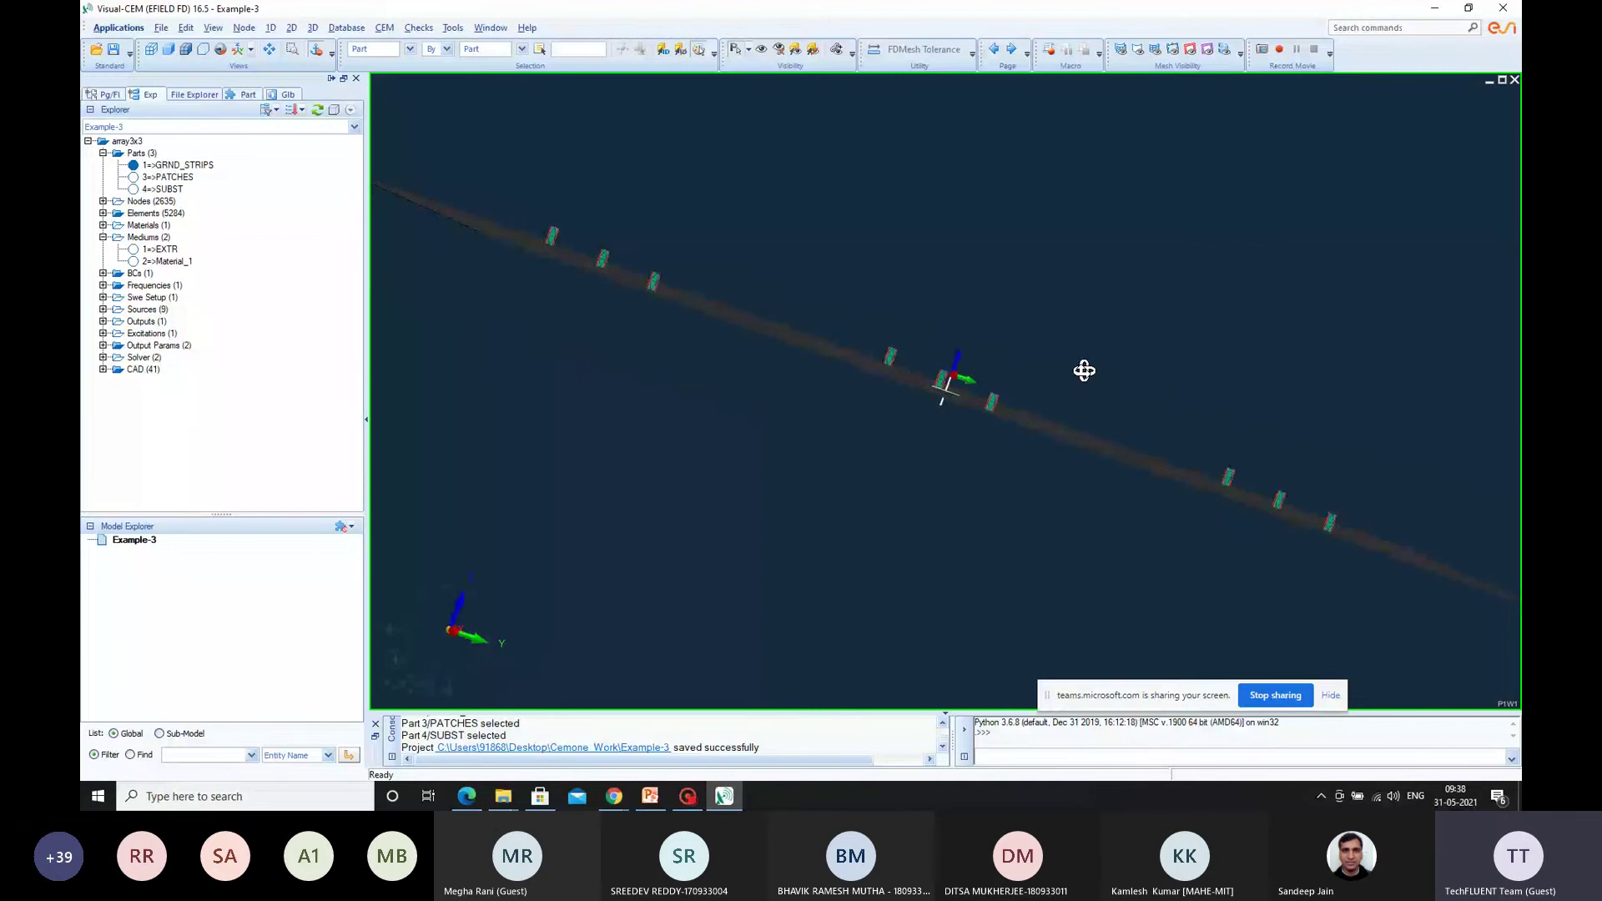
drag(1084, 371, 1081, 408)
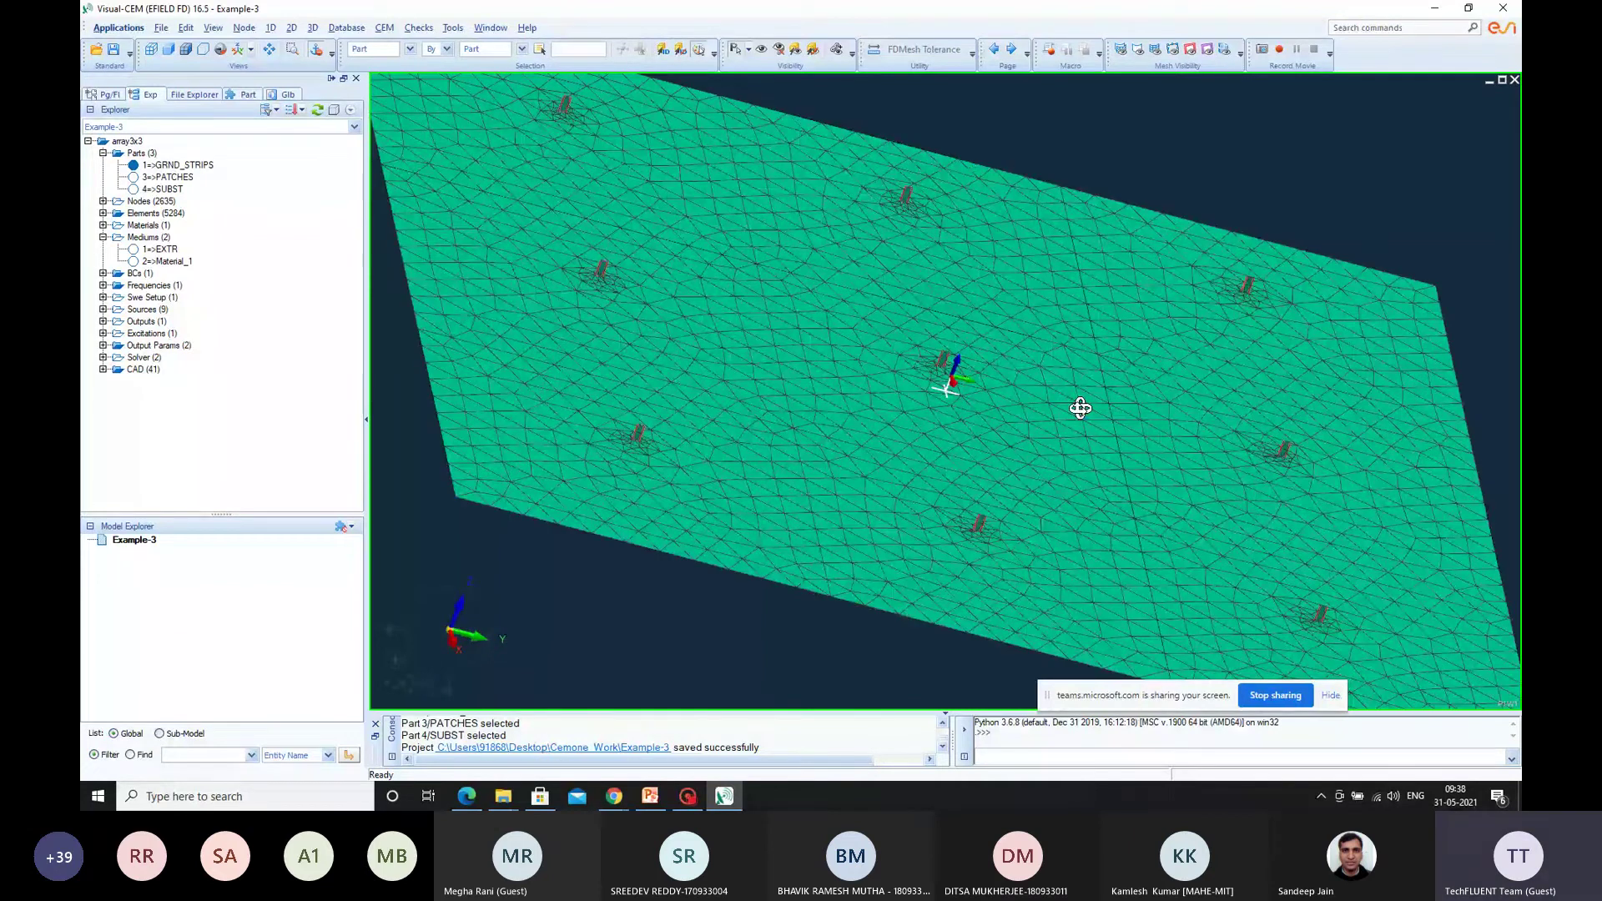
drag(1081, 407, 1101, 392)
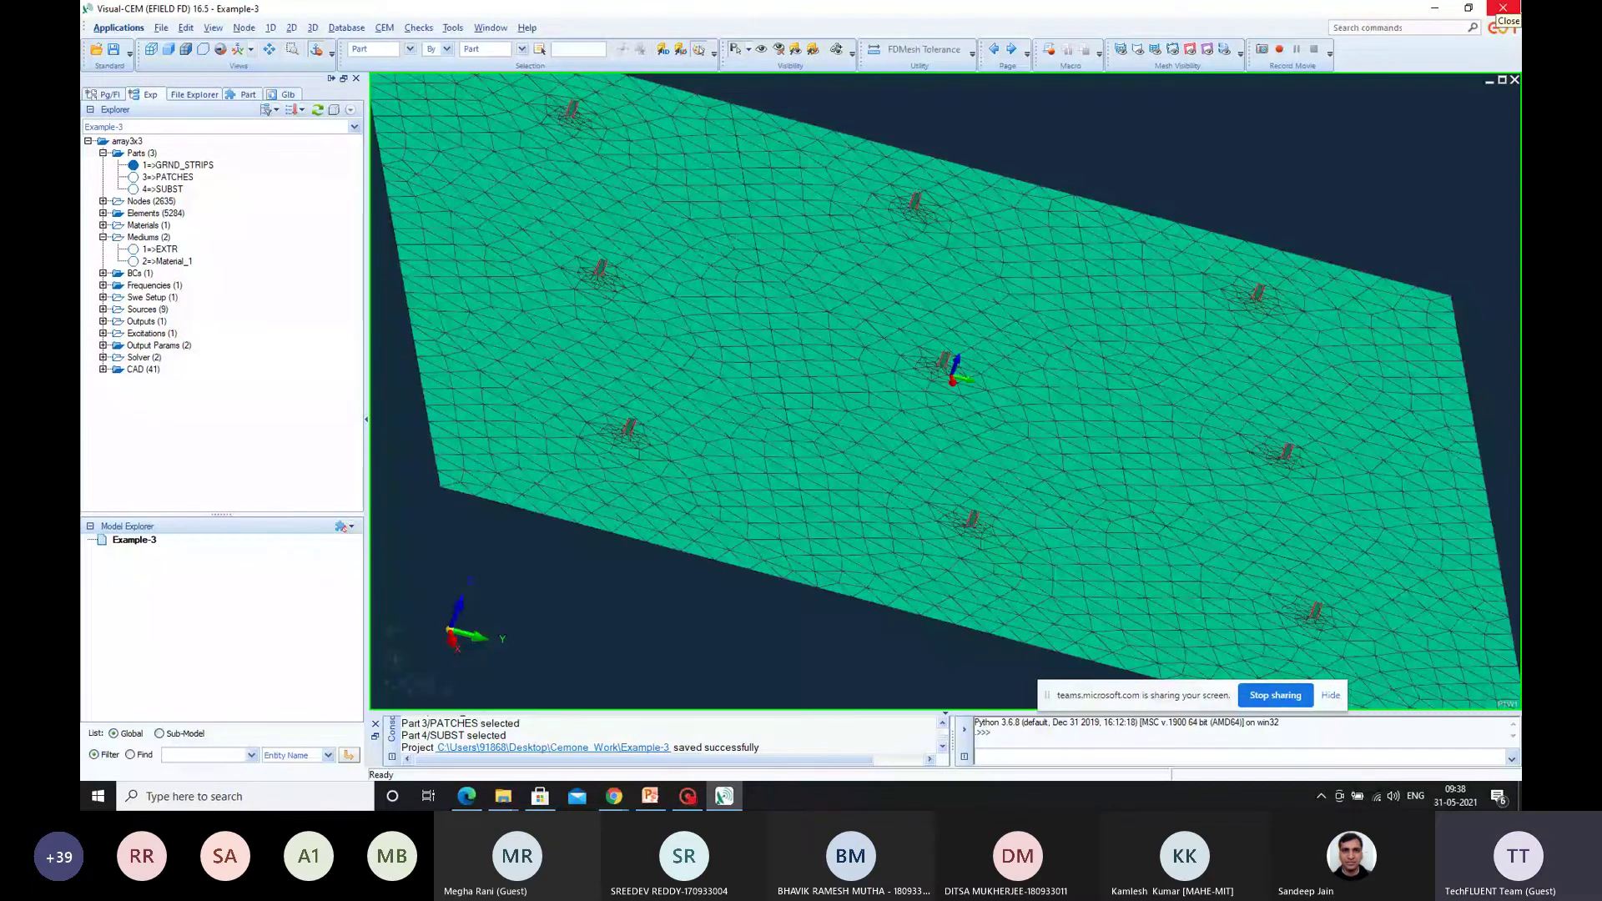
click(1502, 8)
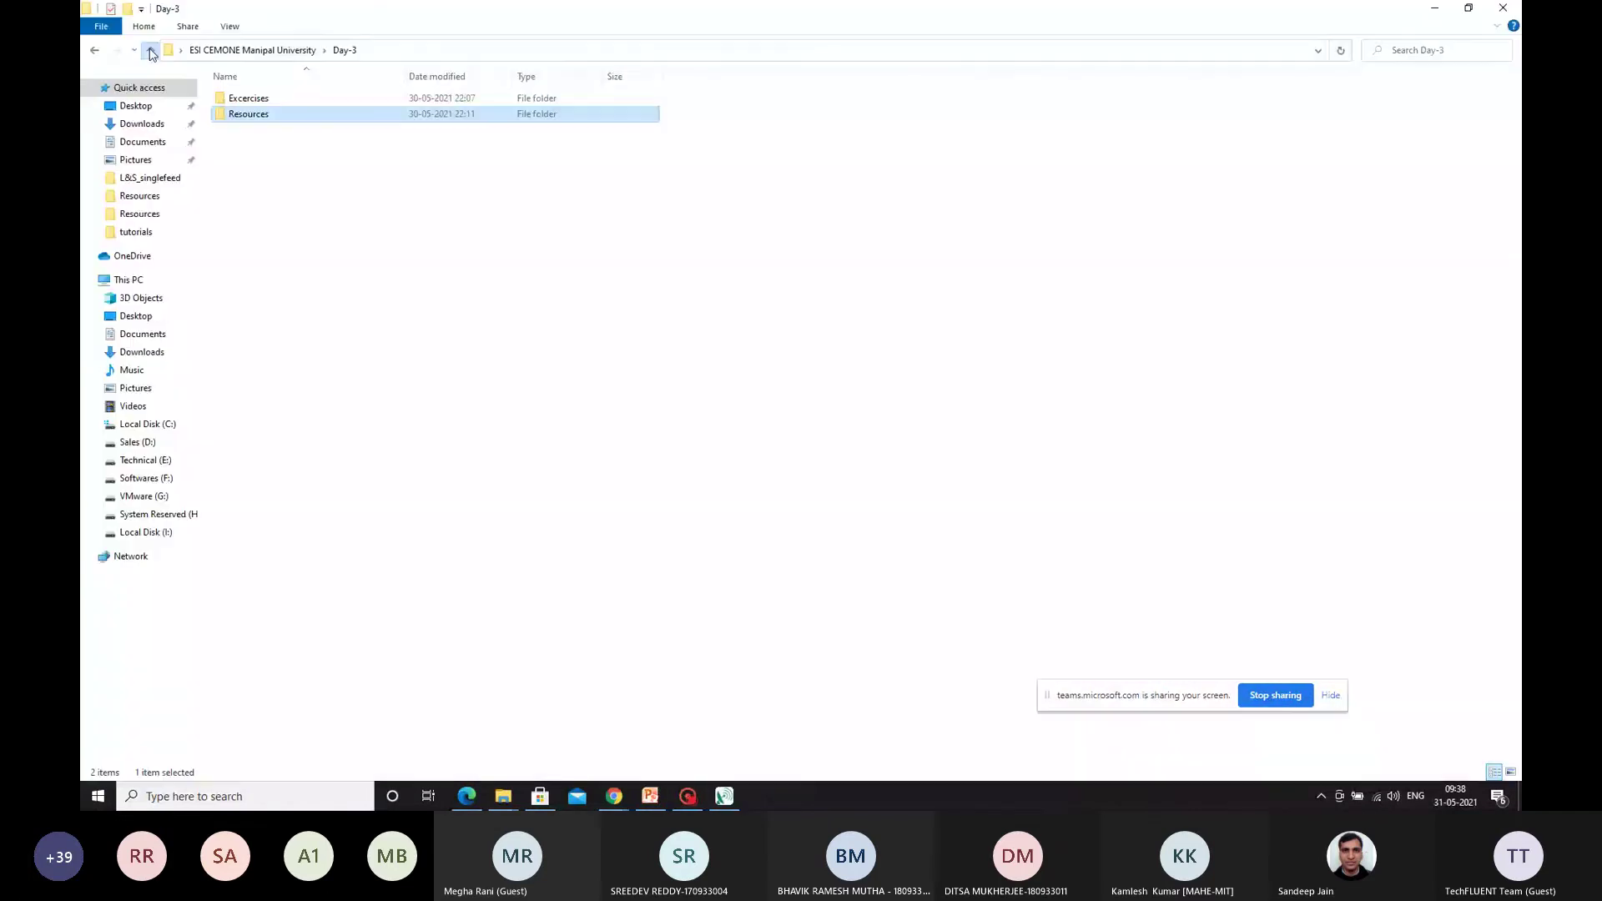
Step: Open the UAV simulation PDF from the Day-3 Resources folder and close its duplicate copy, leaving the already open one
key(Return)
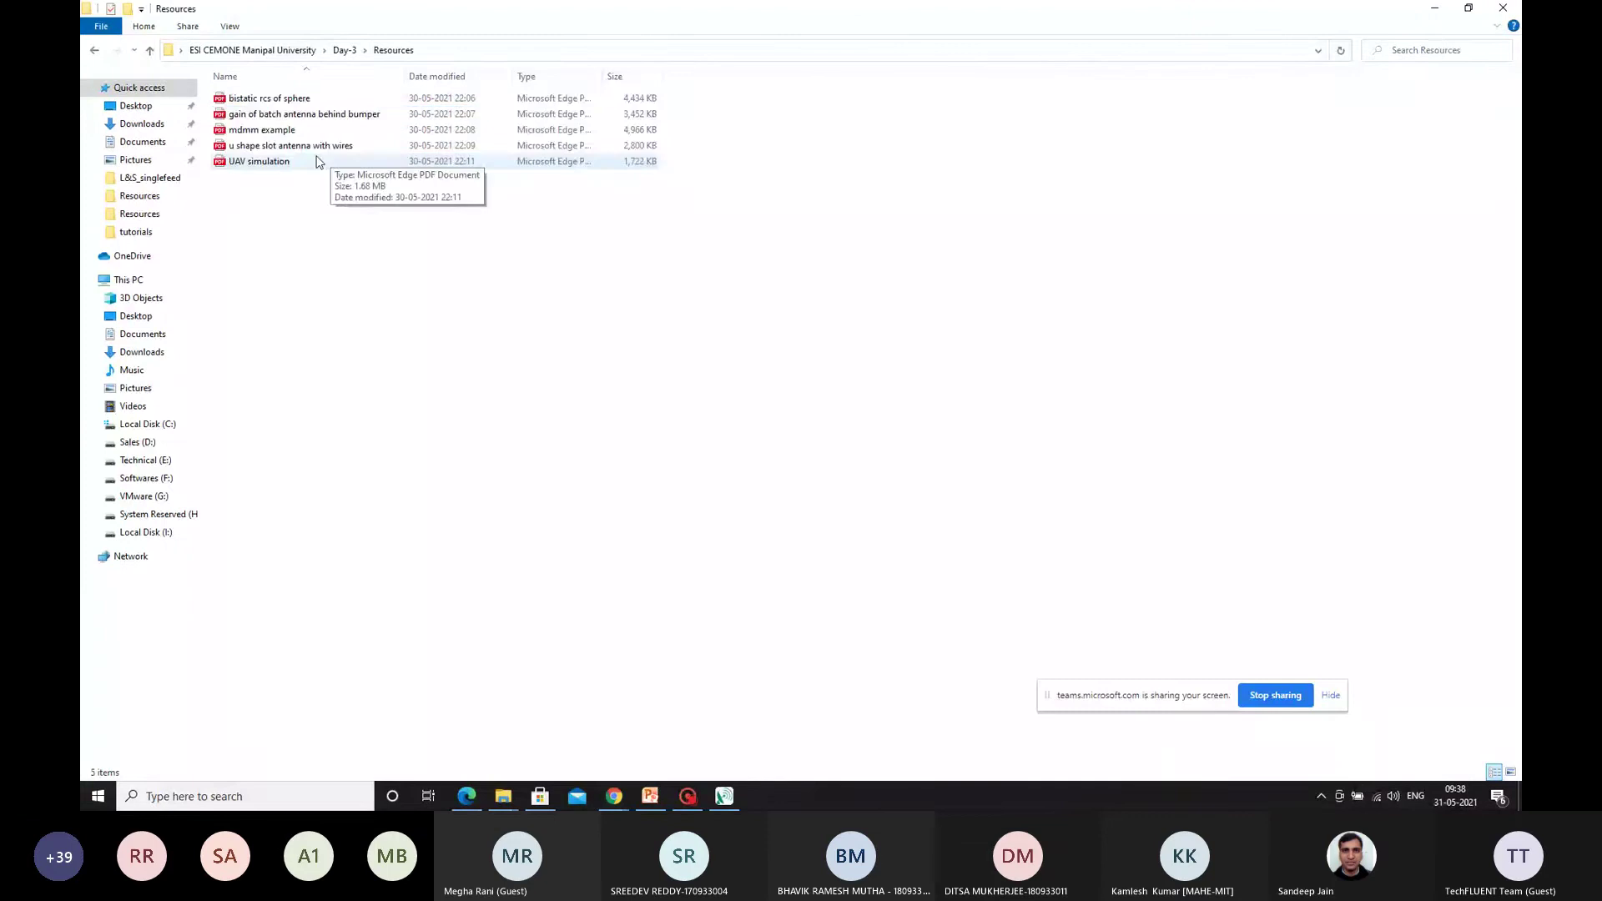
double_click(325, 166)
scroll(739, 242, down, 3)
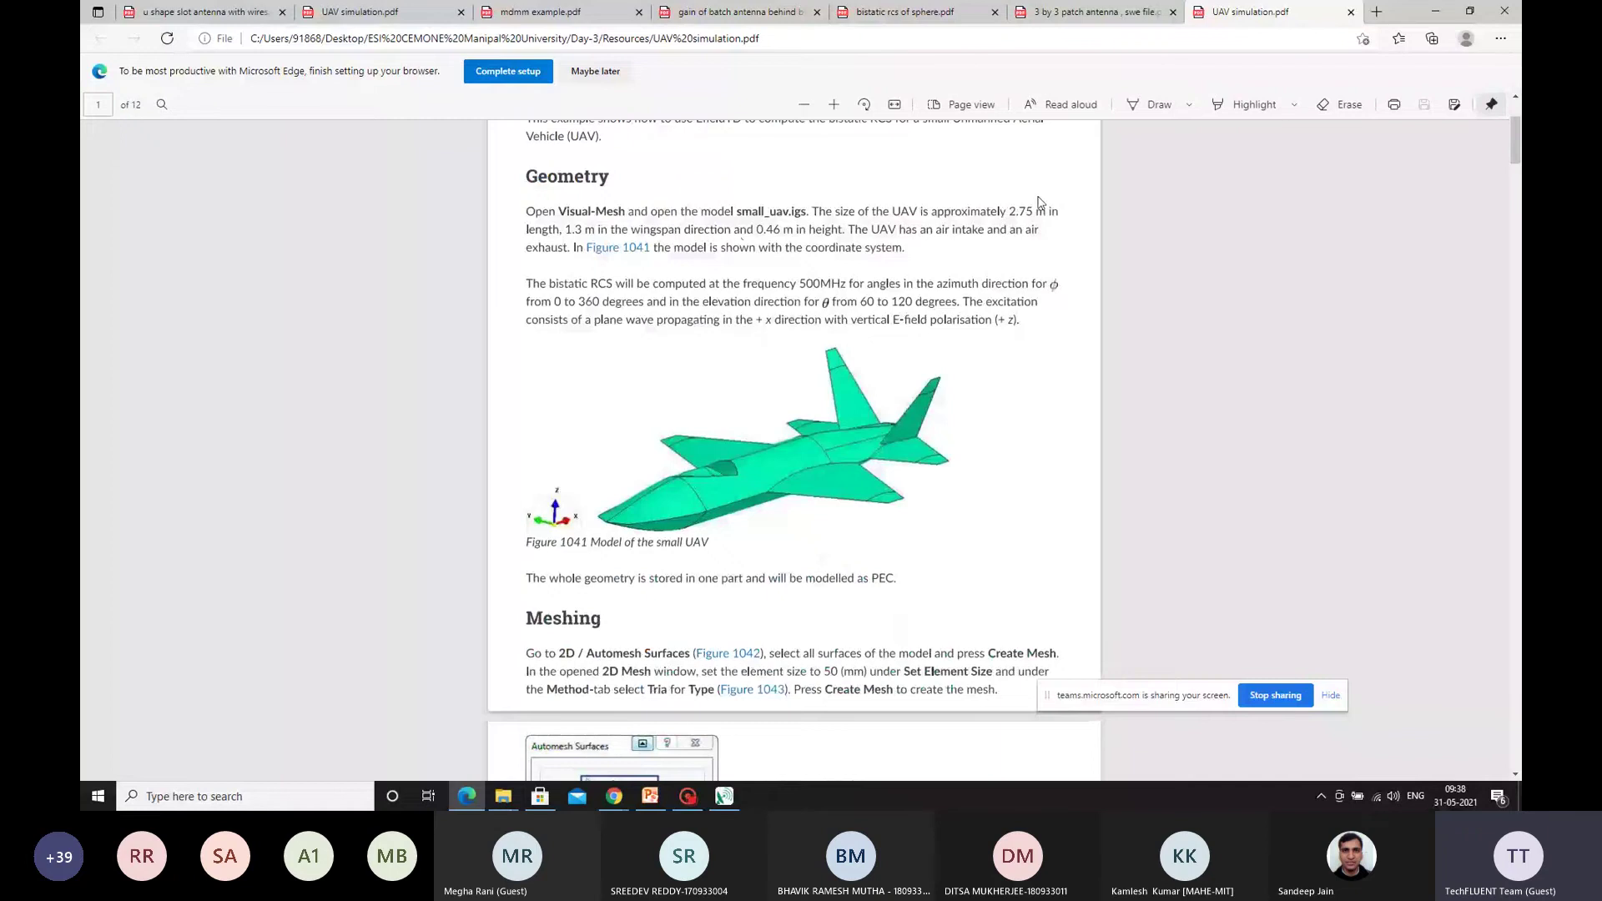
key(ctrl+w)
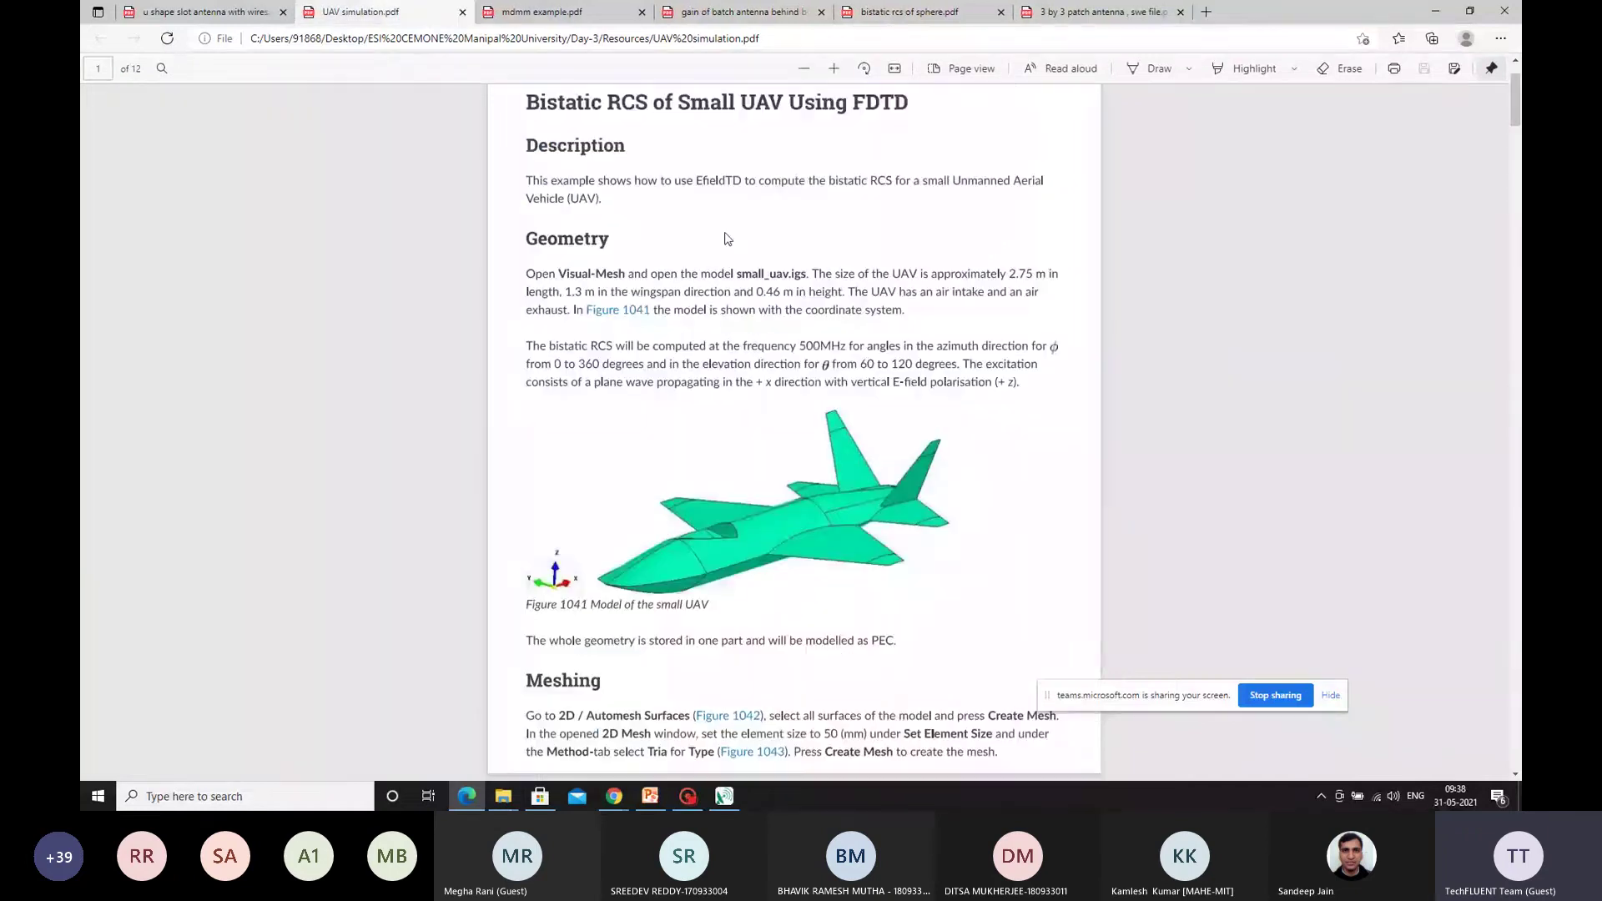
scroll(751, 267, up, 1)
scroll(784, 289, down, 1)
Step: Browse to the EfieldTD folder in the CEM One 2021.0 installation's Examples and select small_uav_fdtd_VE
key(alt+Tab)
click(148, 424)
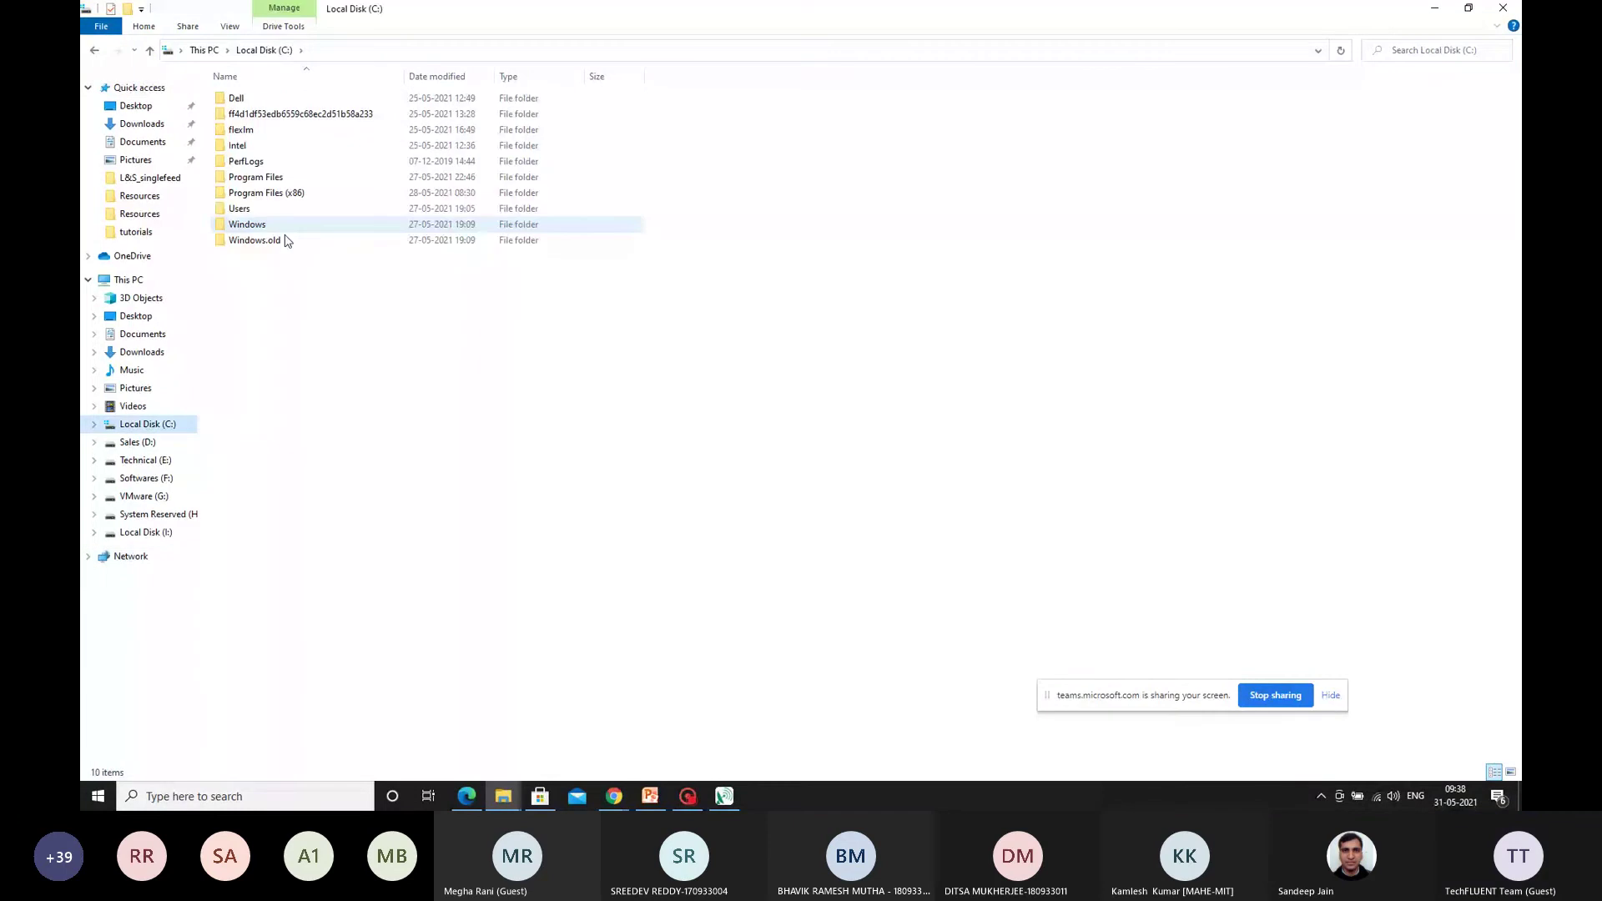
click(268, 176)
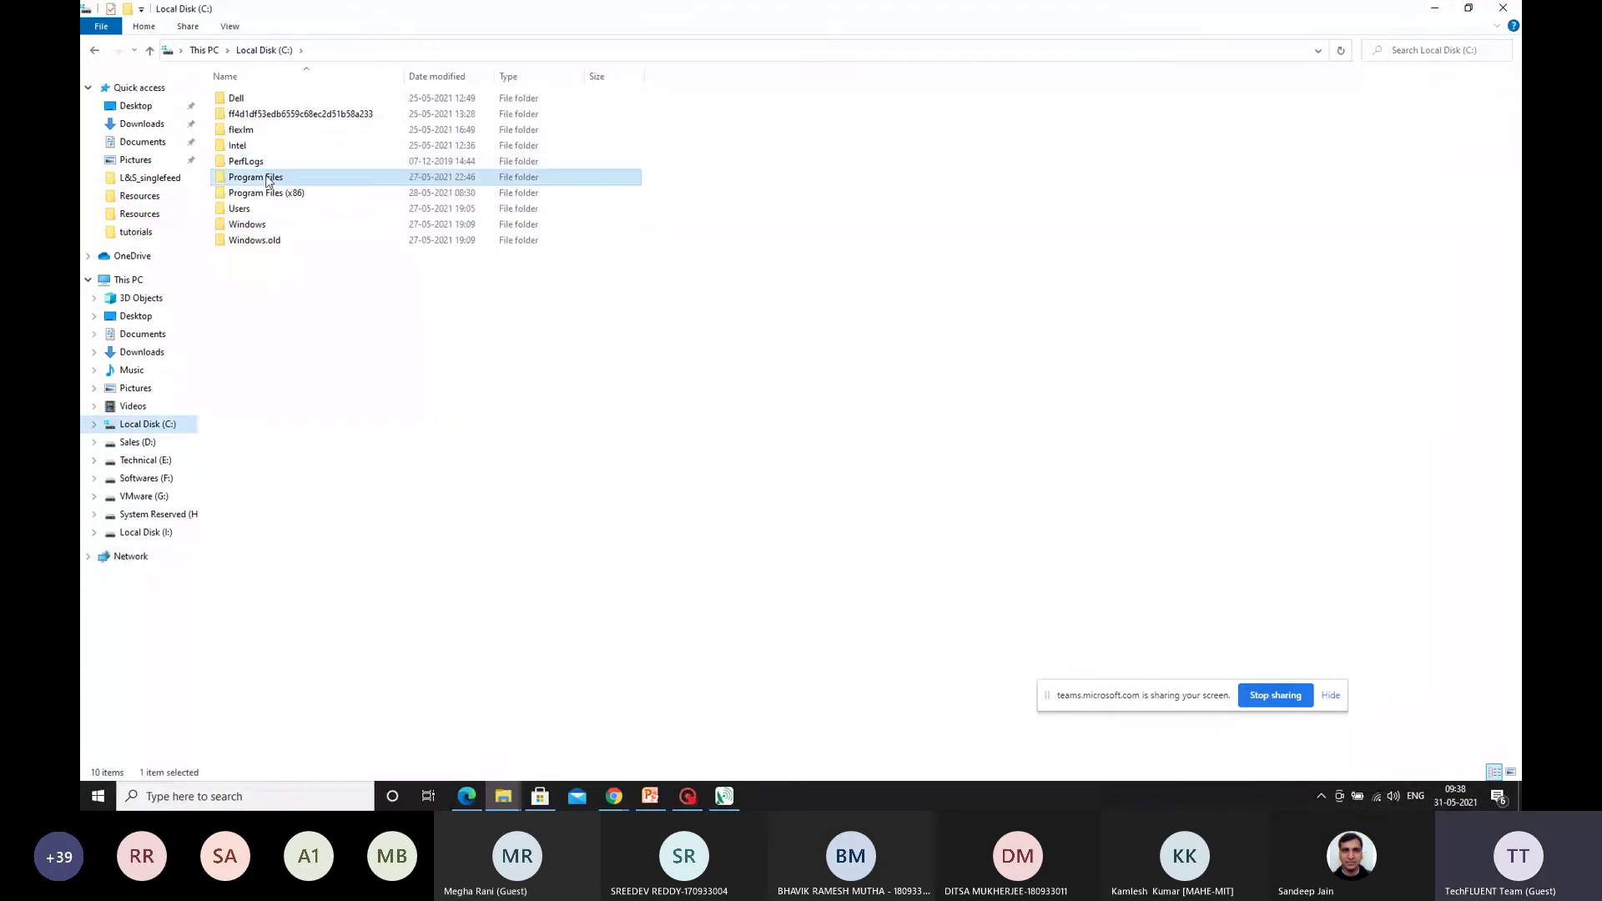
double_click(268, 177)
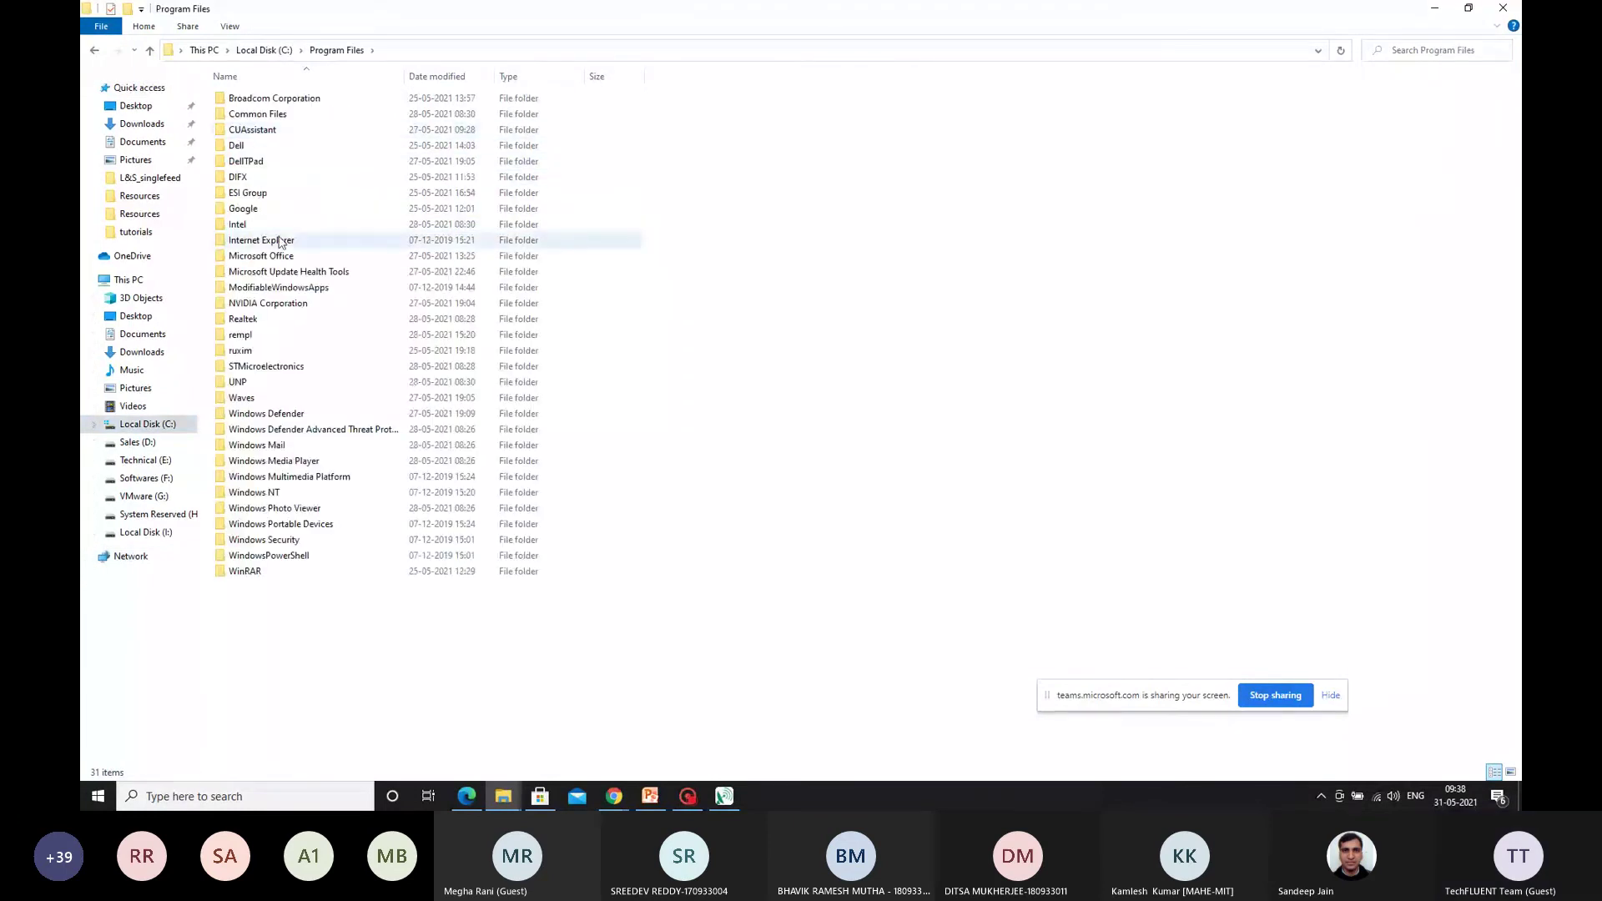
double_click(246, 192)
double_click(248, 98)
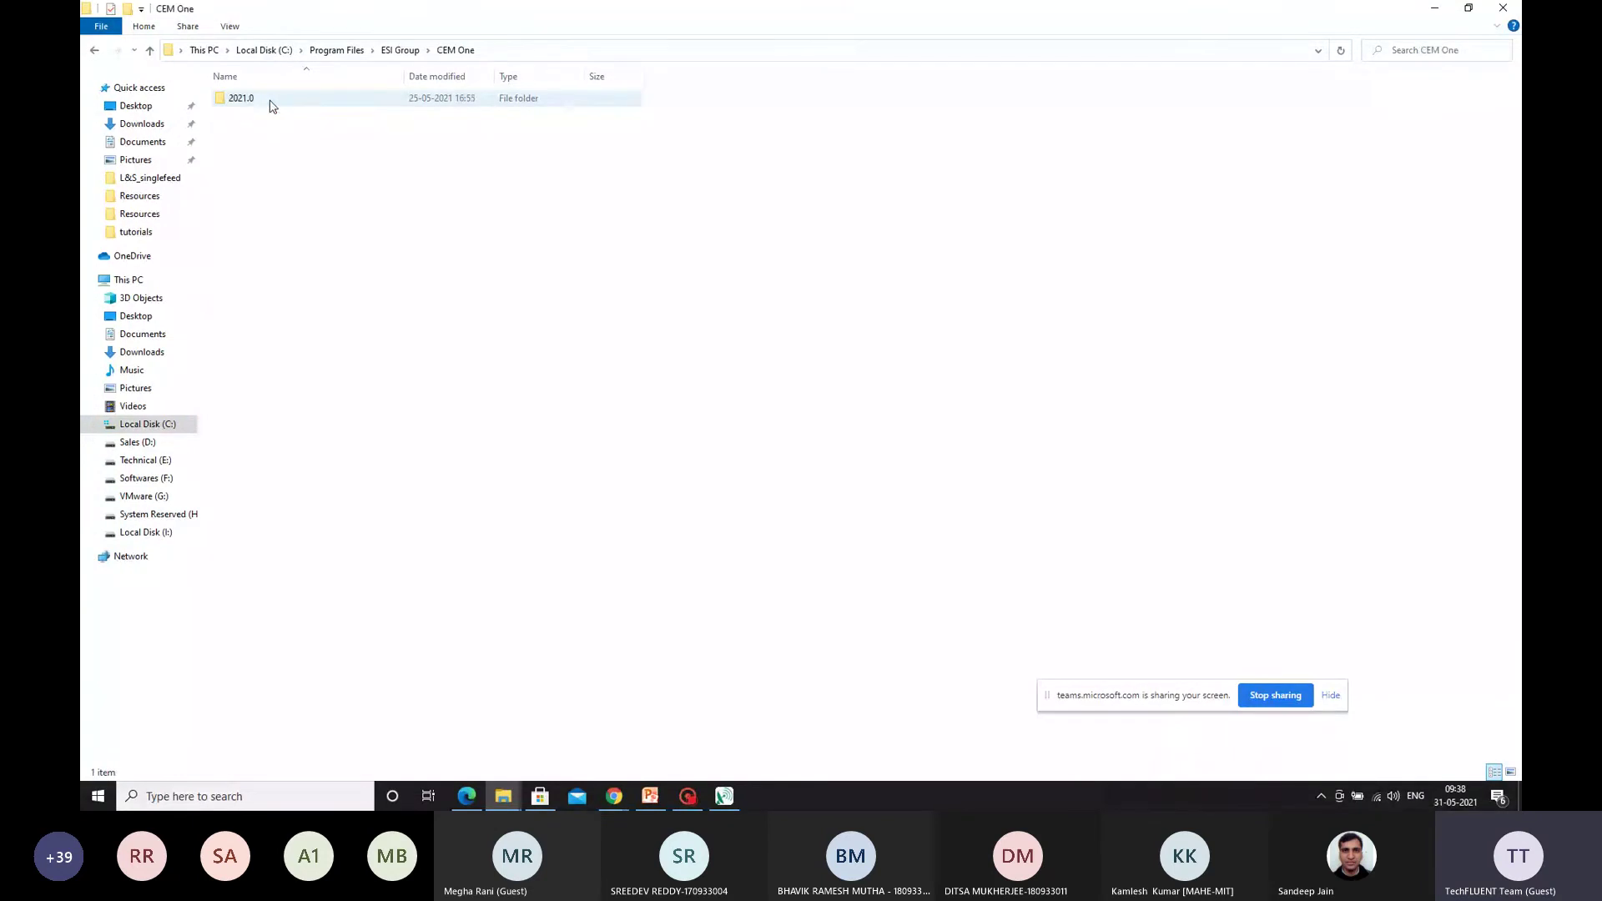
double_click(250, 98)
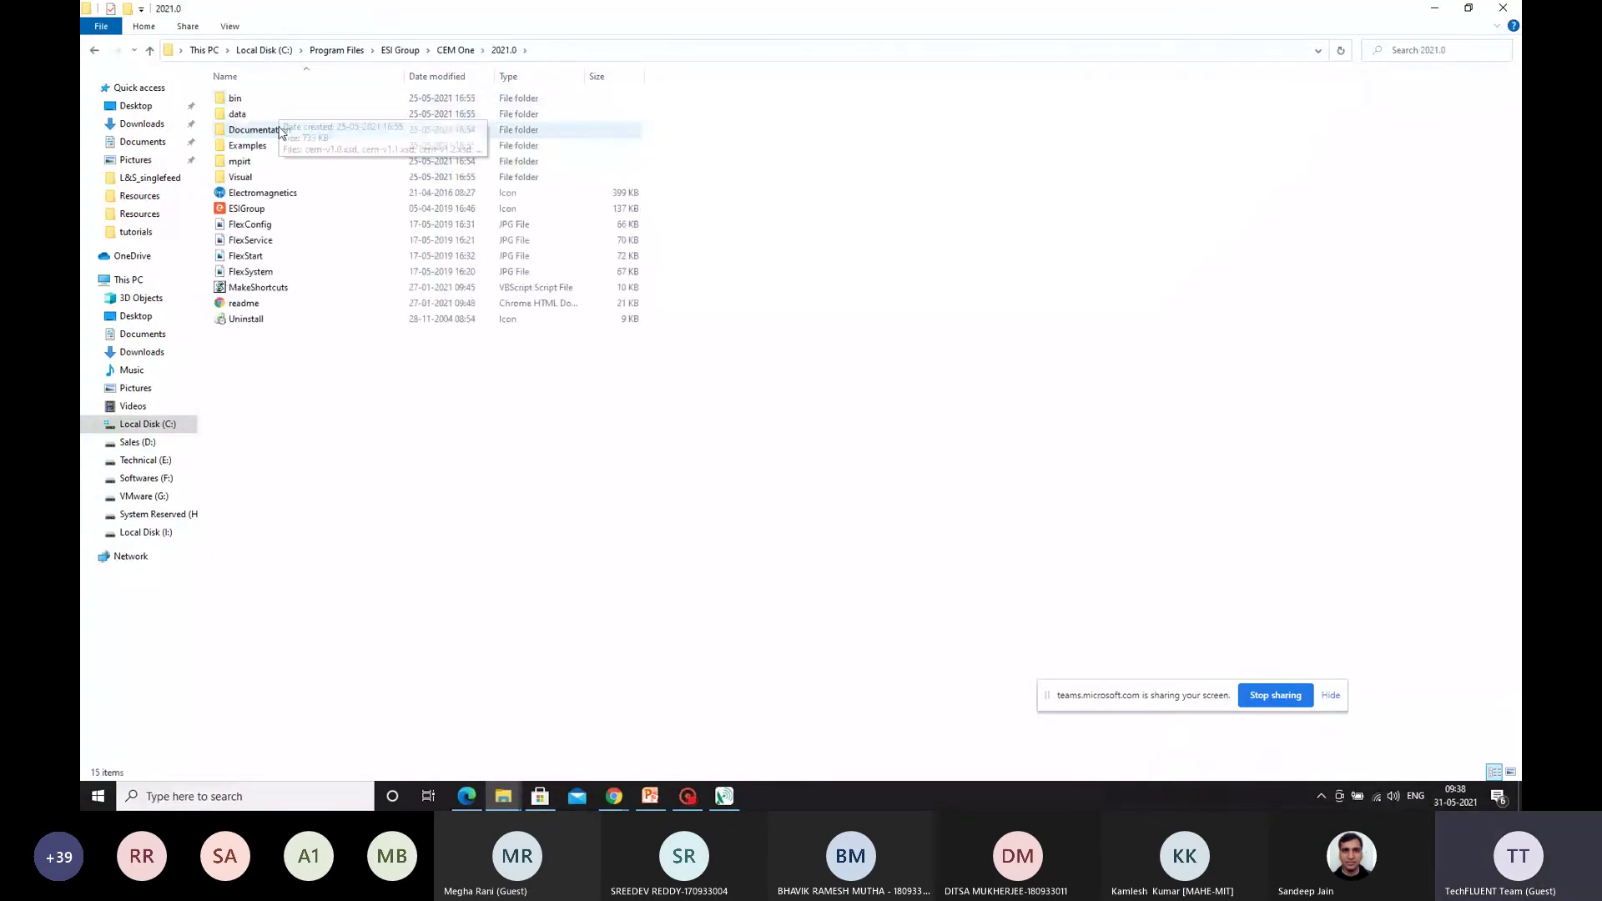
double_click(279, 149)
double_click(279, 158)
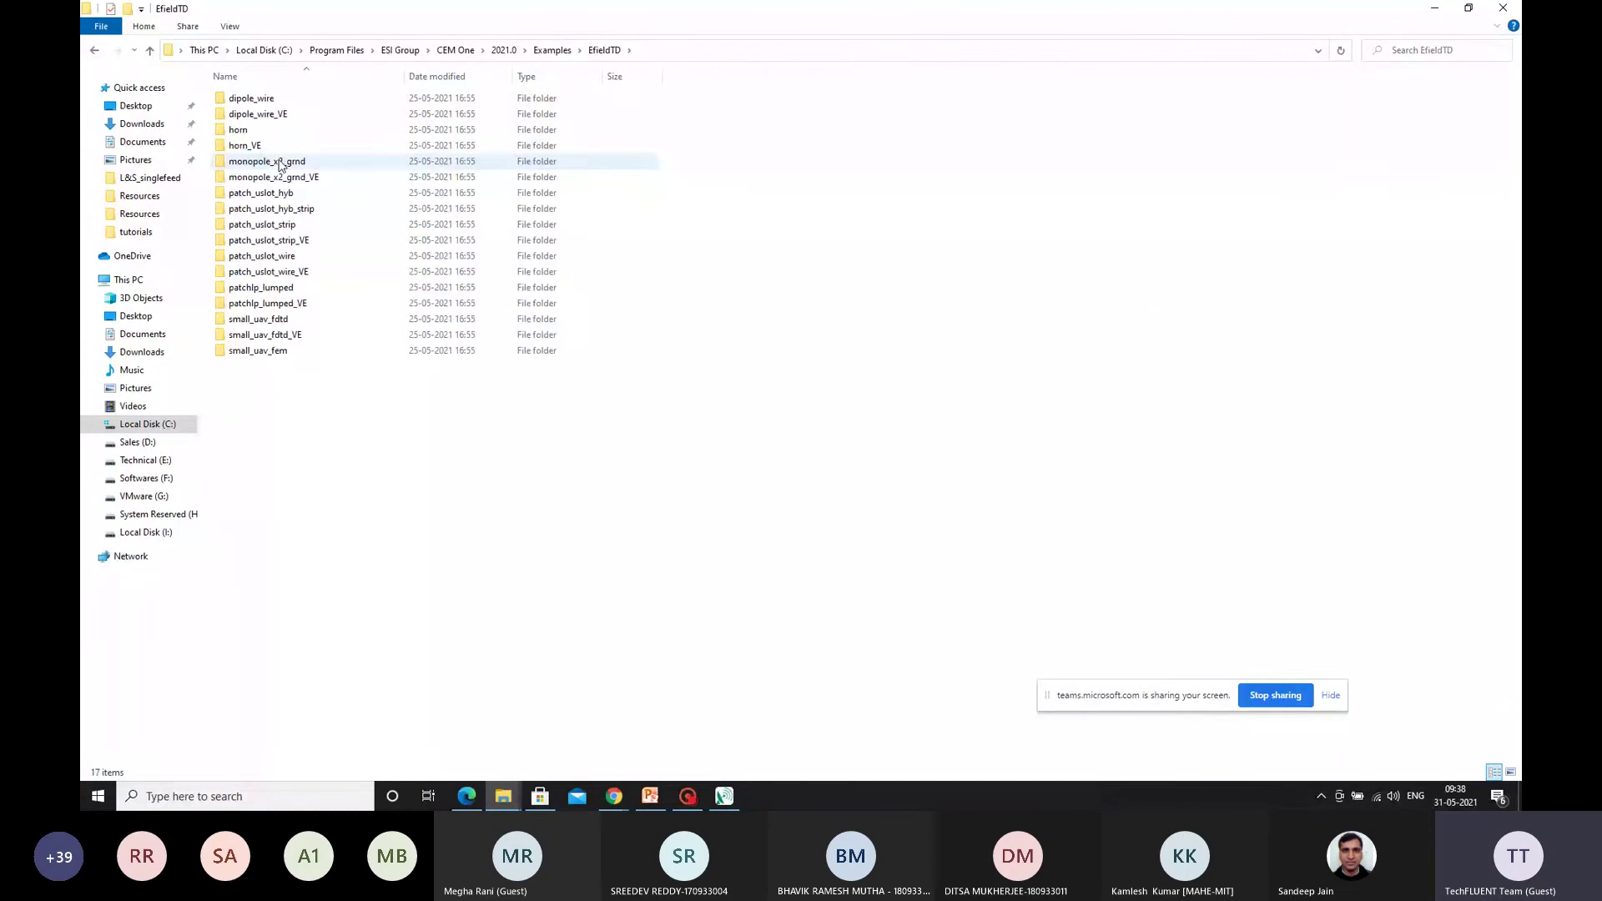
click(328, 340)
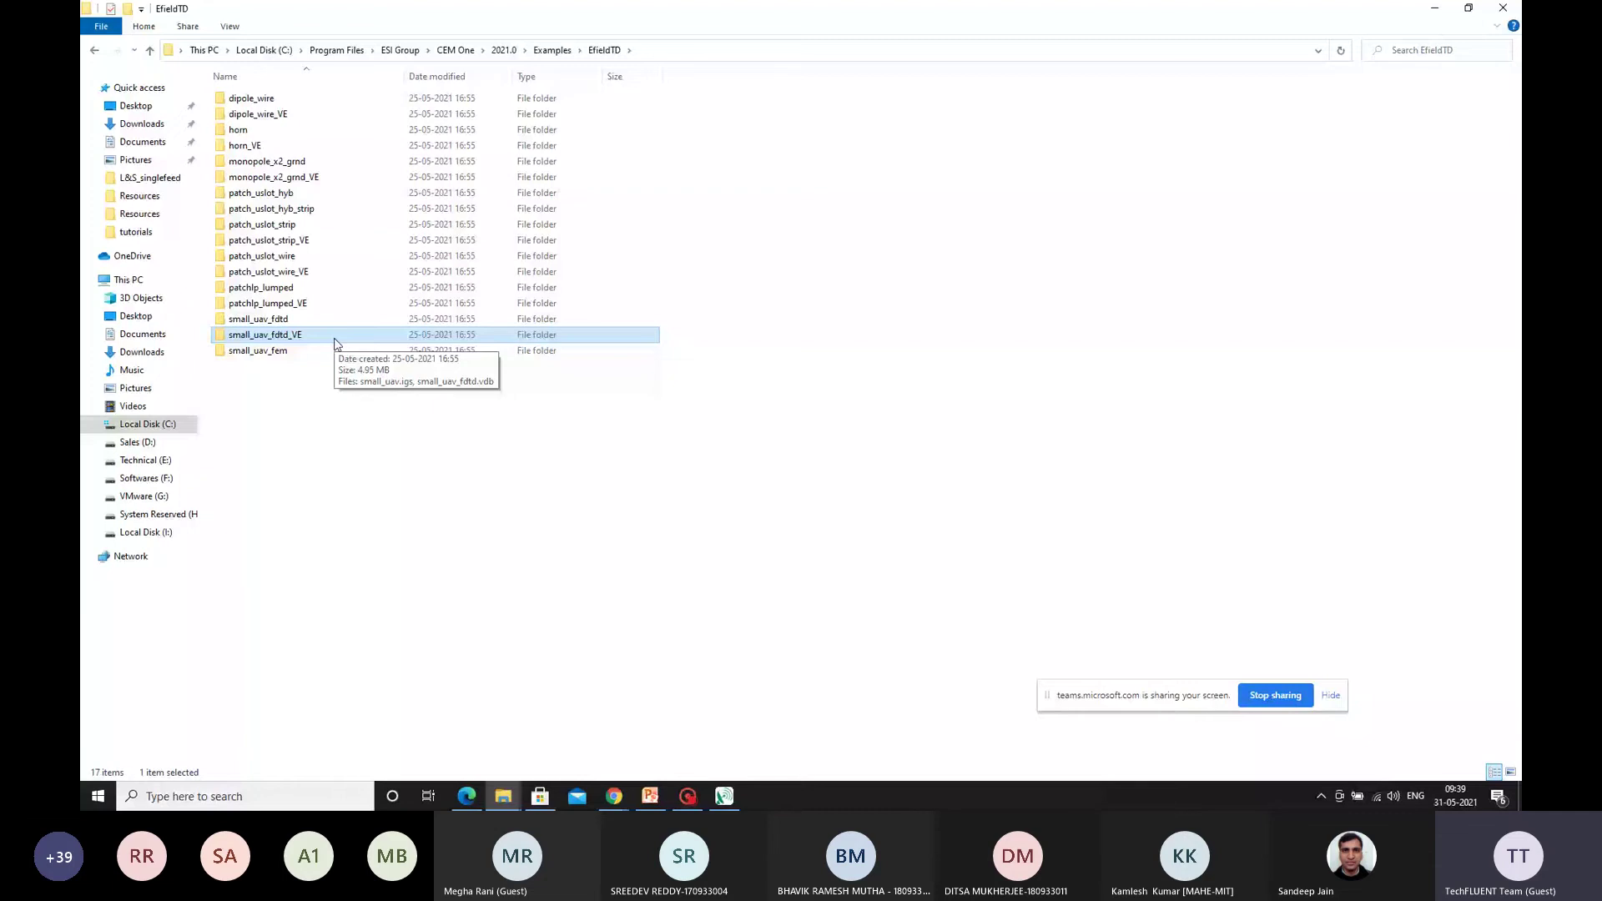
Step: Minimize the open windows and open small_uav_fdtd_VE in the Day-3 Excercises folder of the ESI CEMONE Manipal University desktop folder
click(1431, 7)
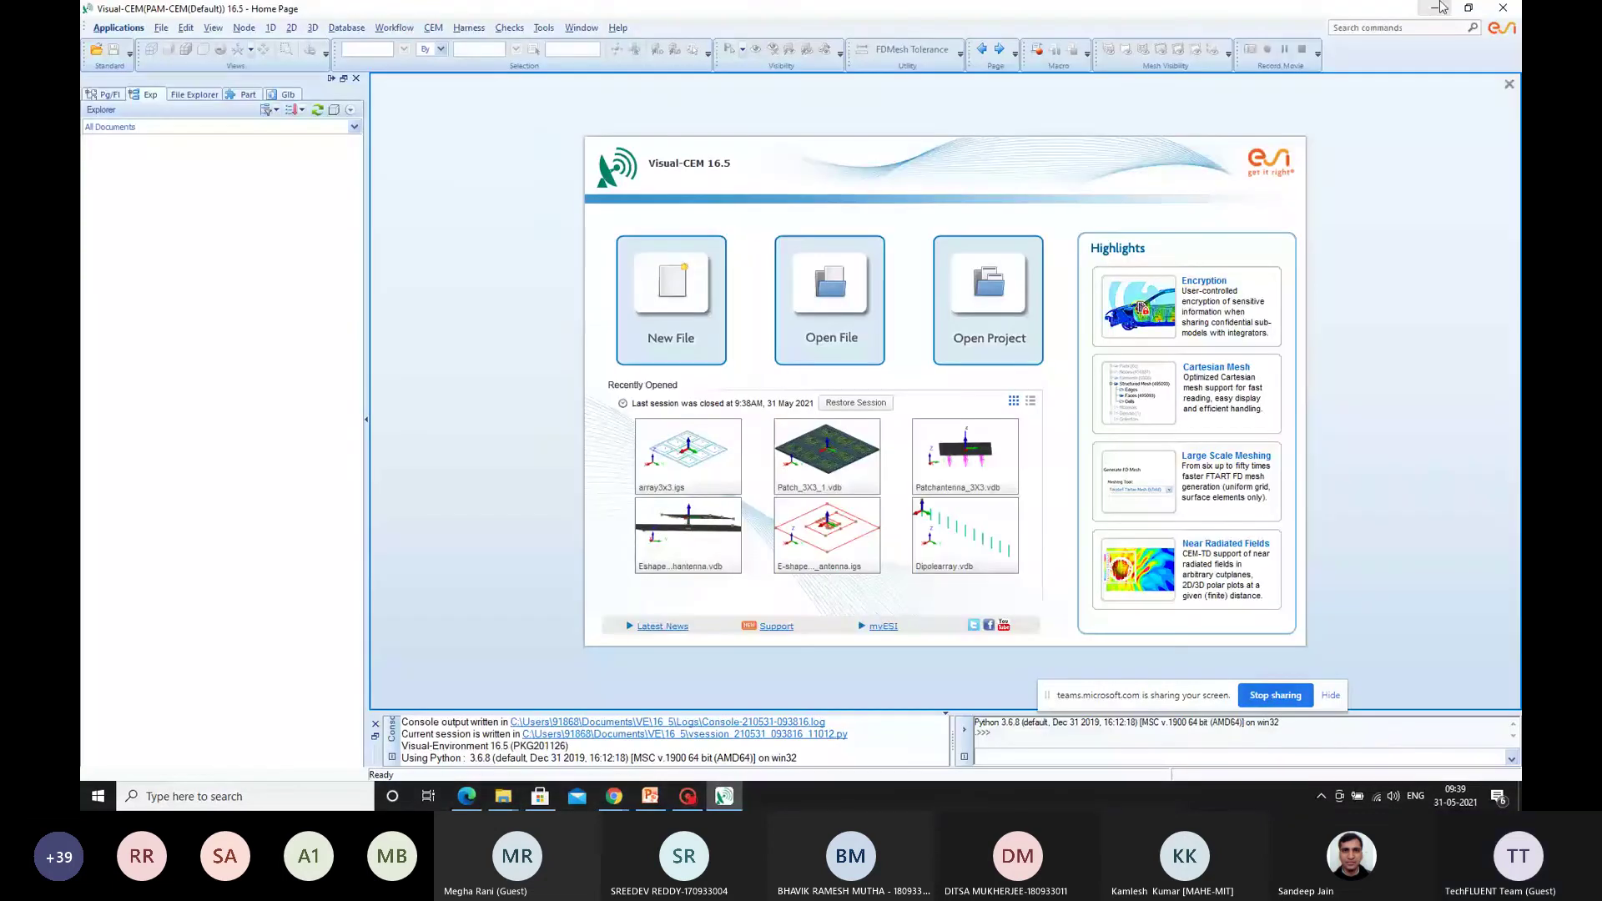
click(1437, 8)
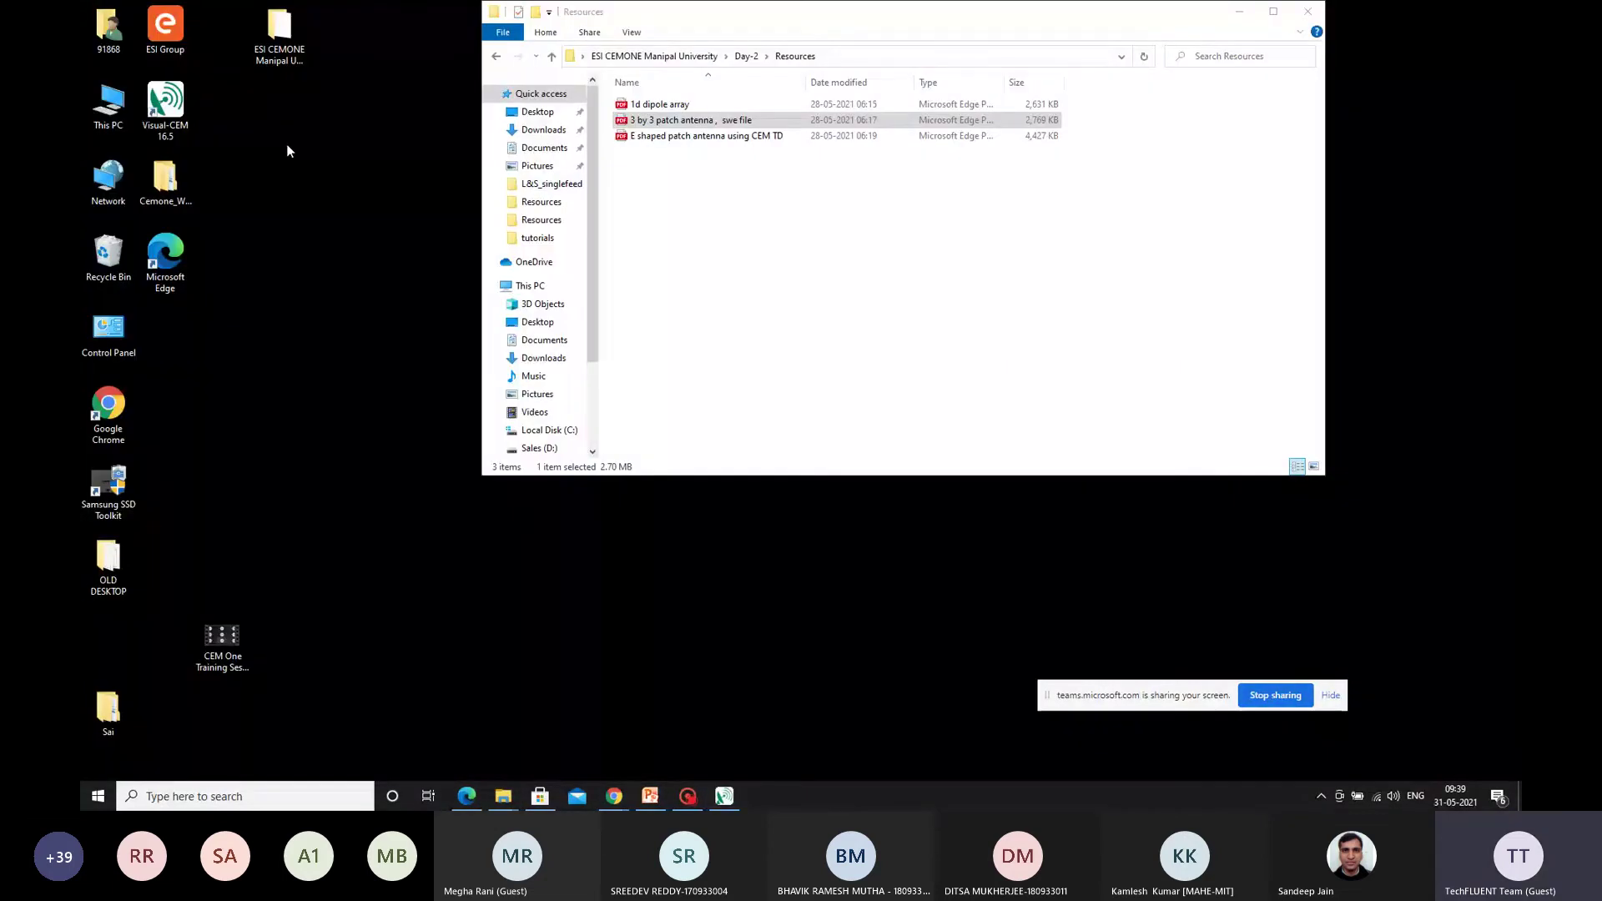
double_click(280, 35)
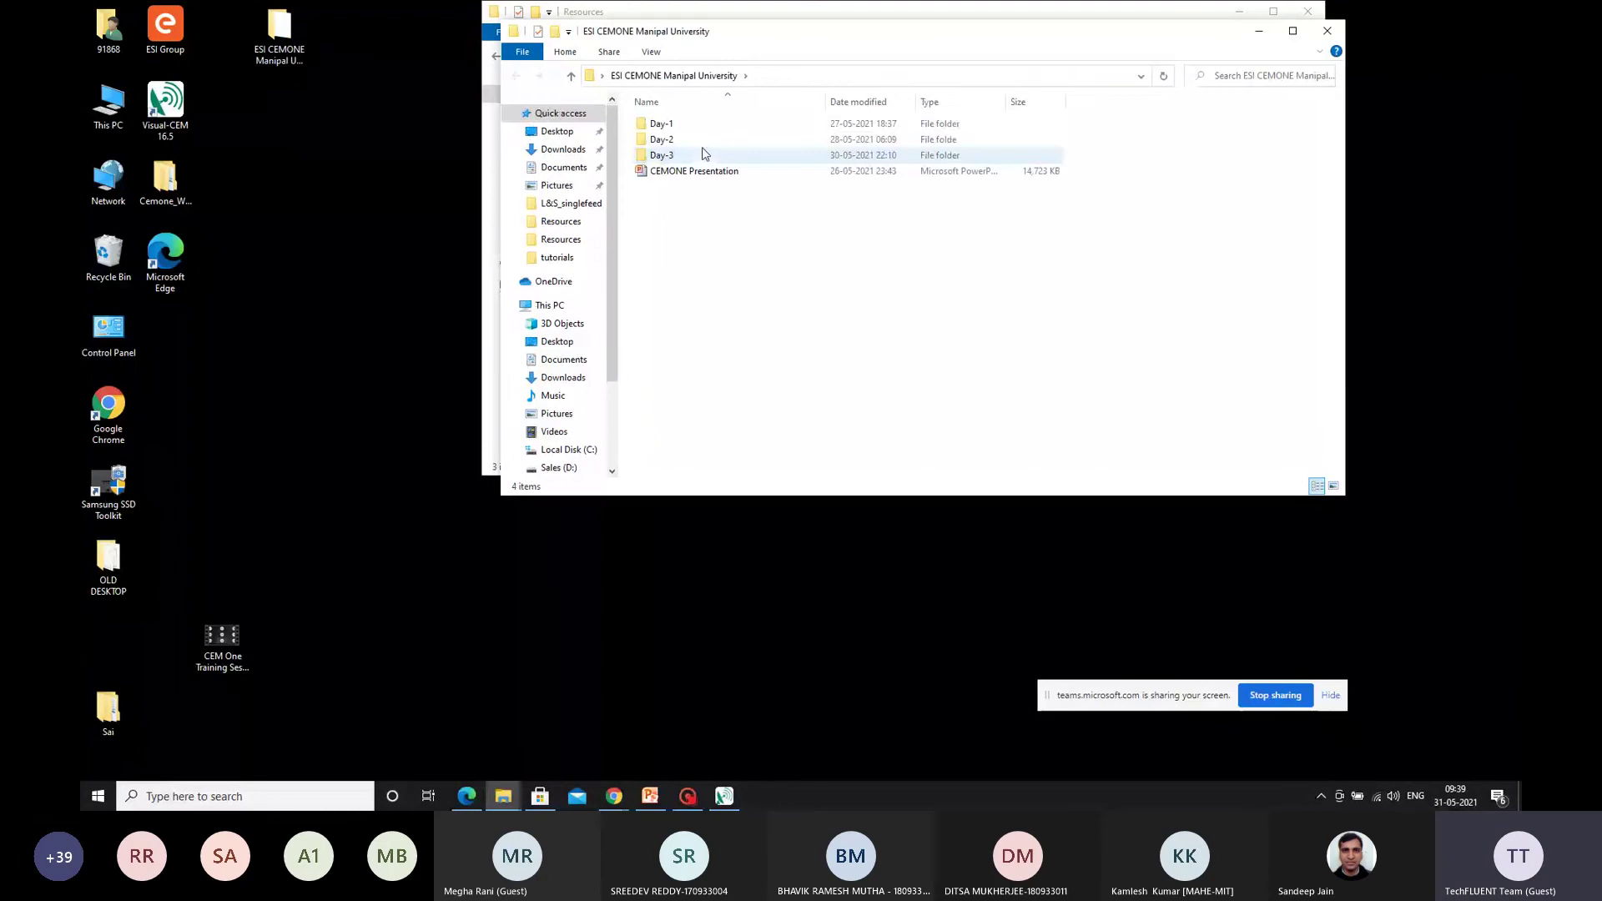
double_click(662, 155)
key(Down)
key(Return)
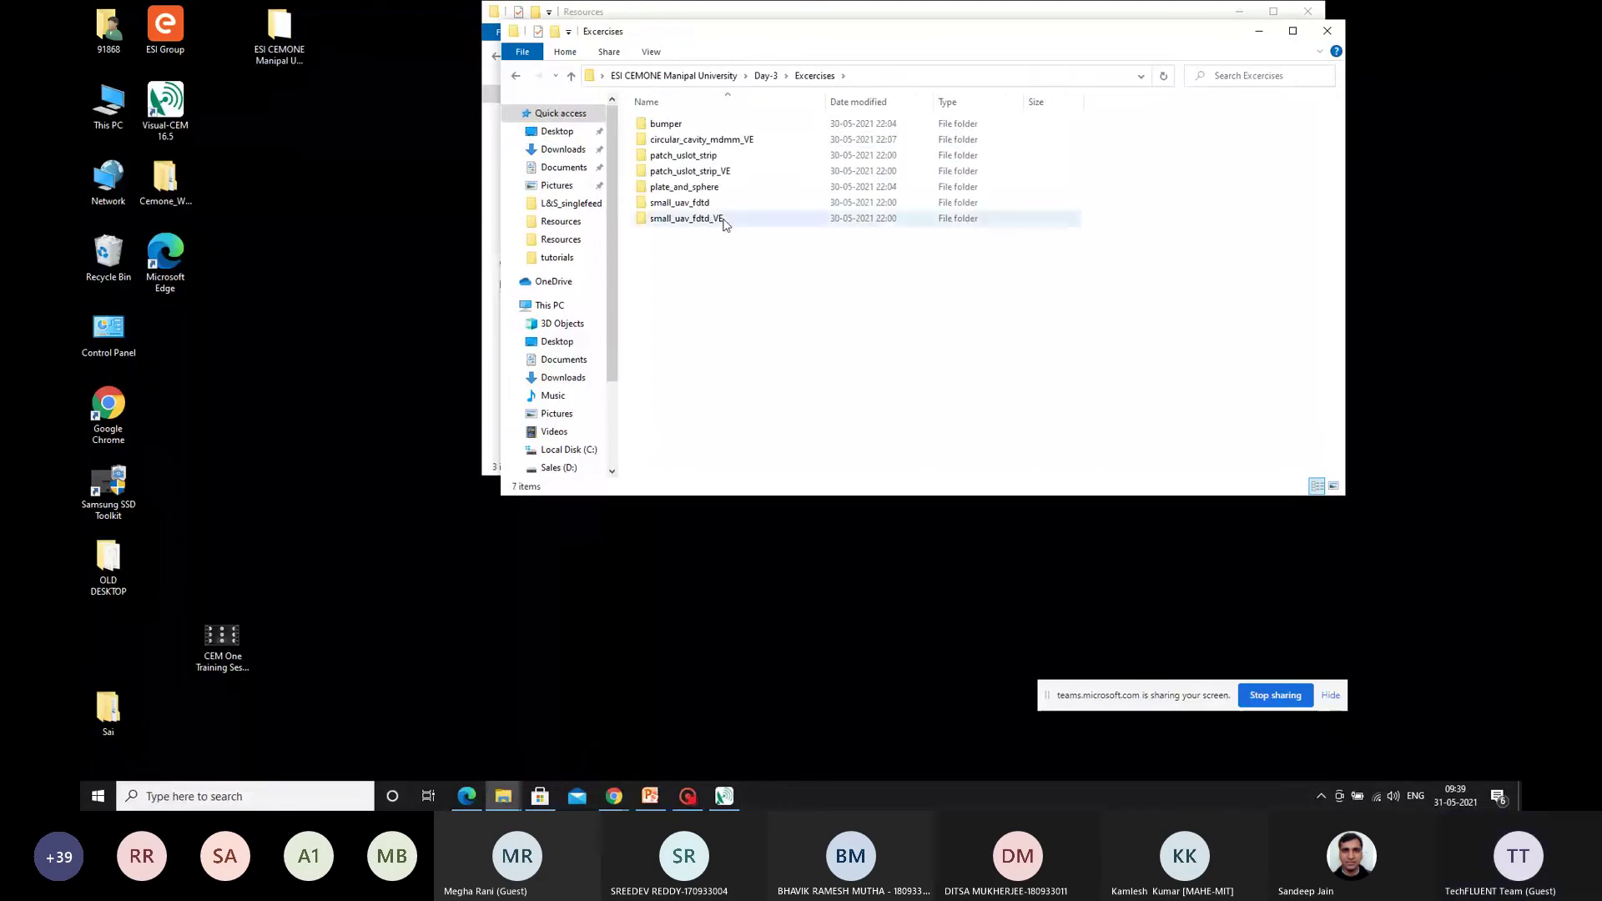
double_click(686, 218)
Step: Place the small_uav_fdtd_VE folder beside a reduced Visual-CEM window and load small_uav.igs into Visual-CEM
drag(709, 31, 351, 85)
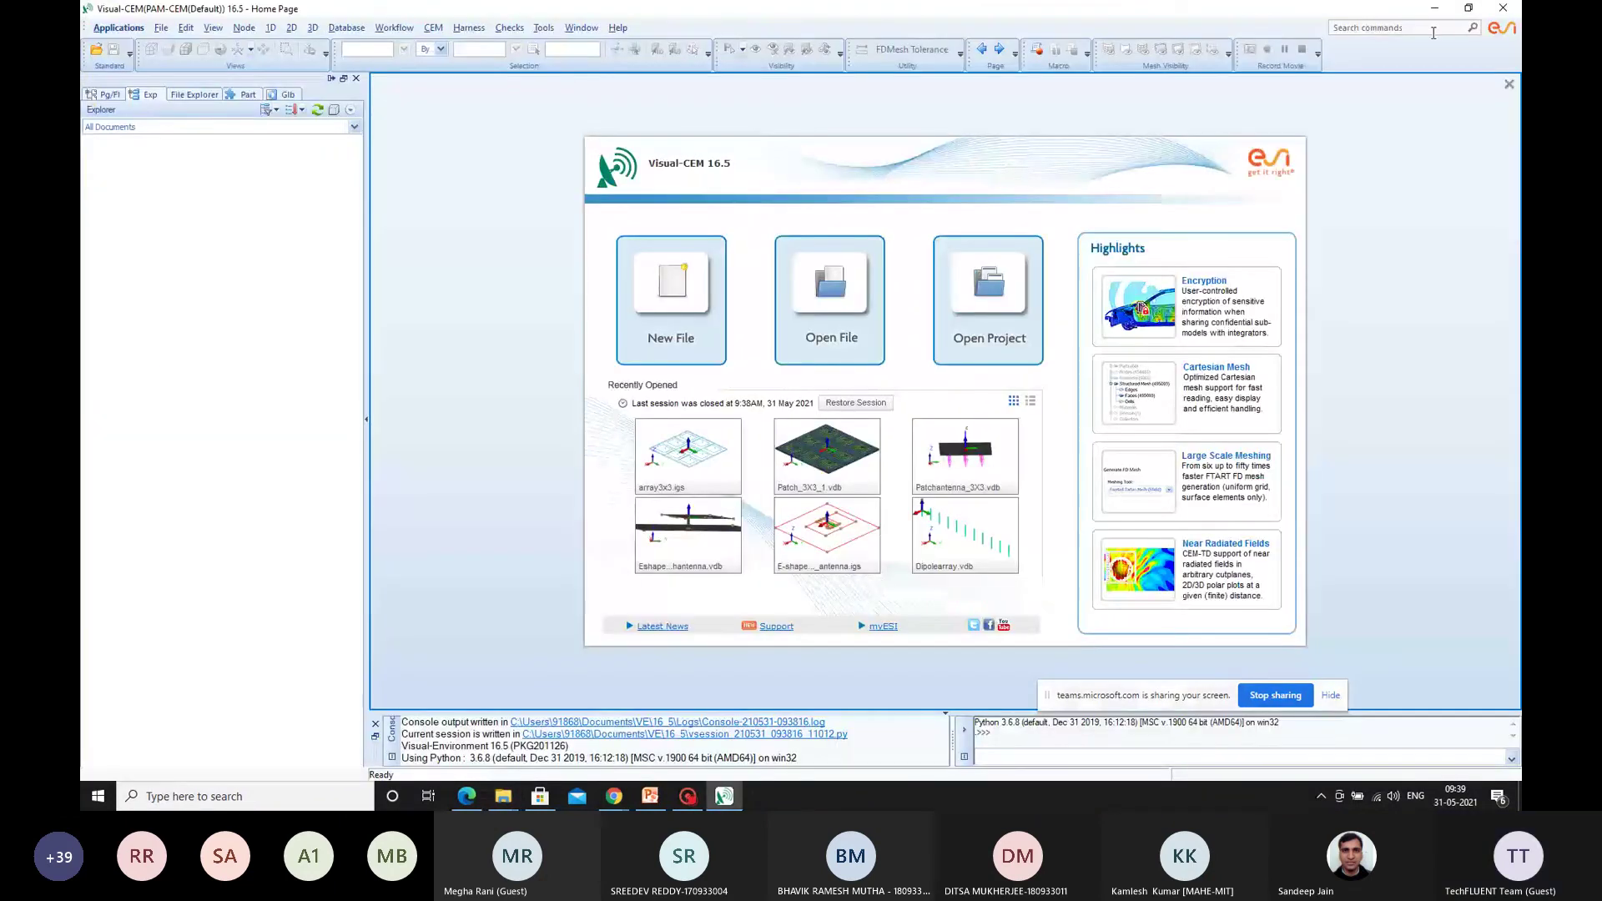
click(1469, 7)
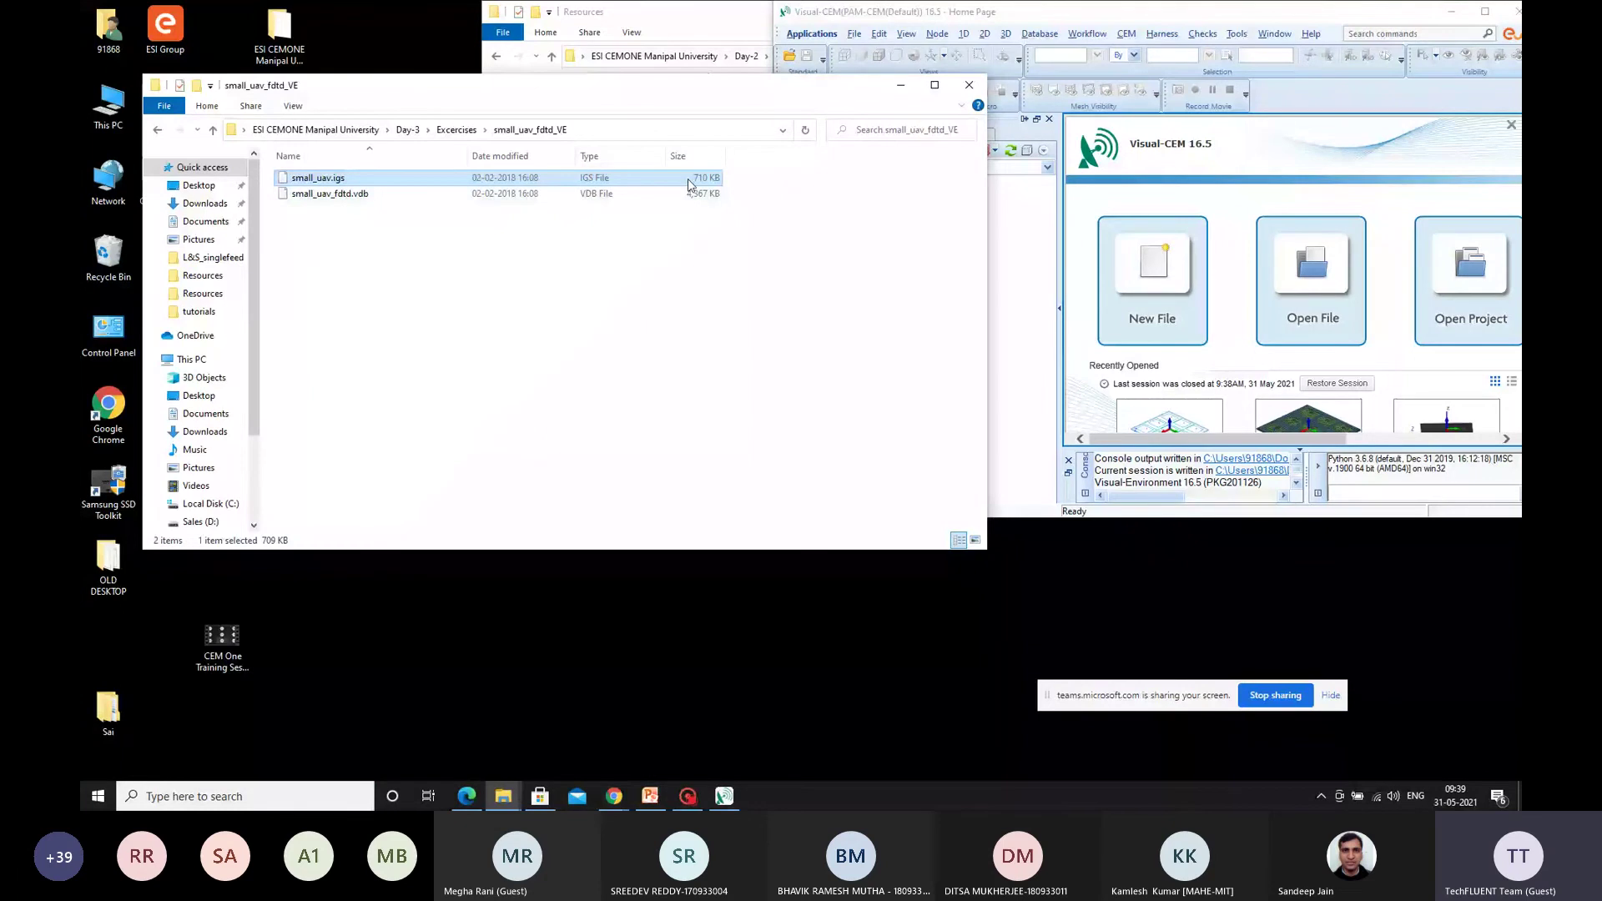
drag(689, 185, 1330, 322)
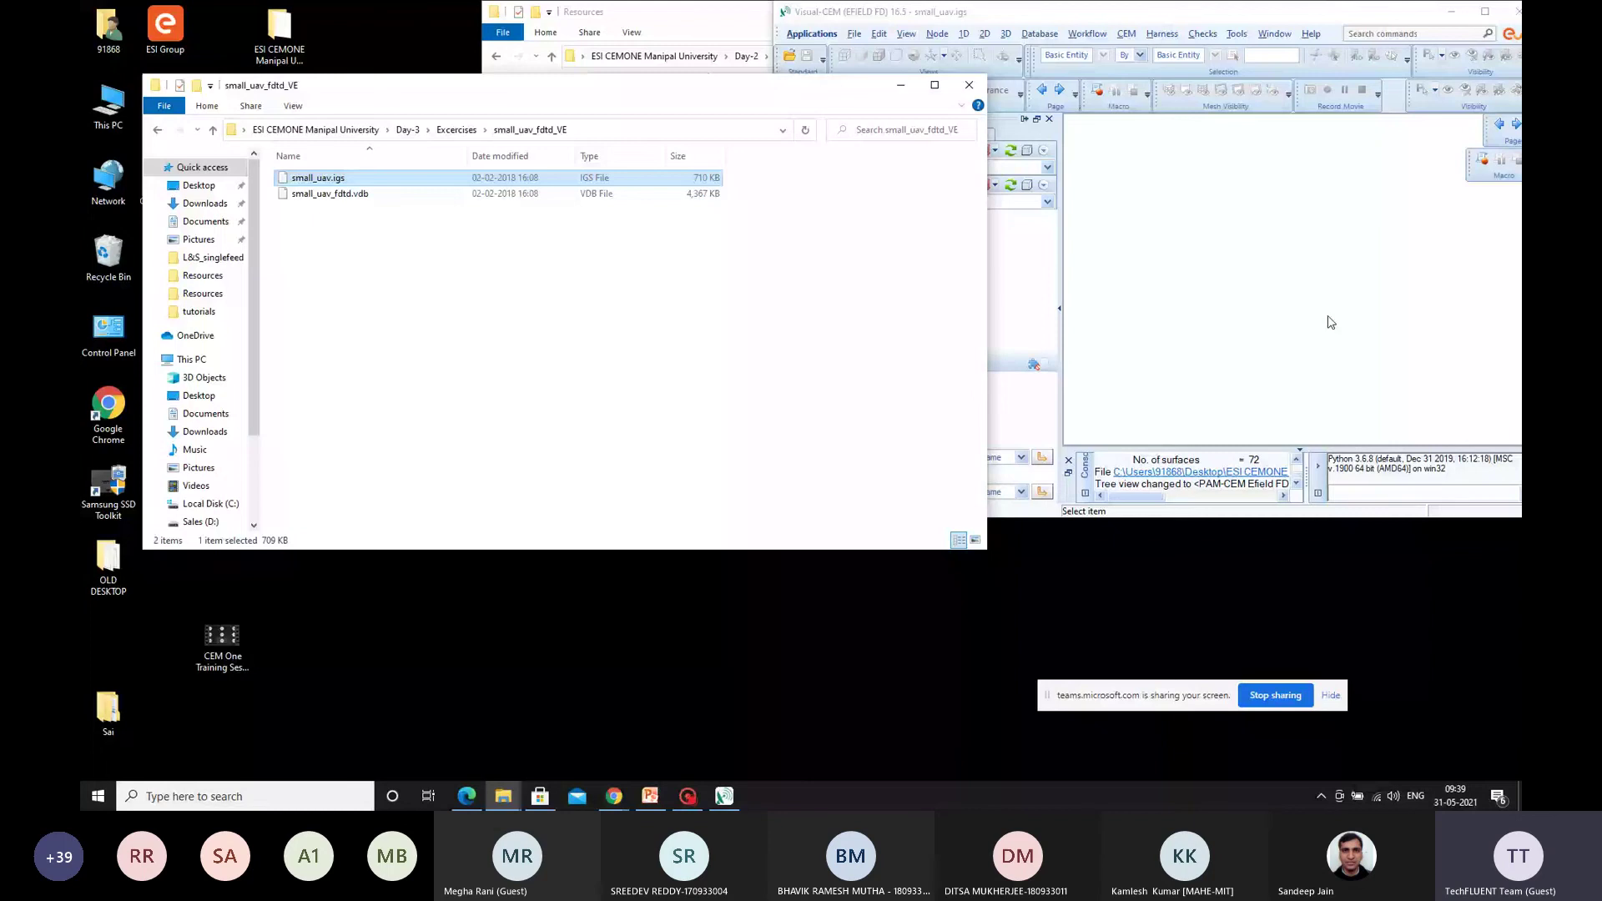
Step: Arrange the UAV simulation guide and Visual-CEM side by side, extending the Visual-CEM window's height down to the taskbar
key(alt+Tab)
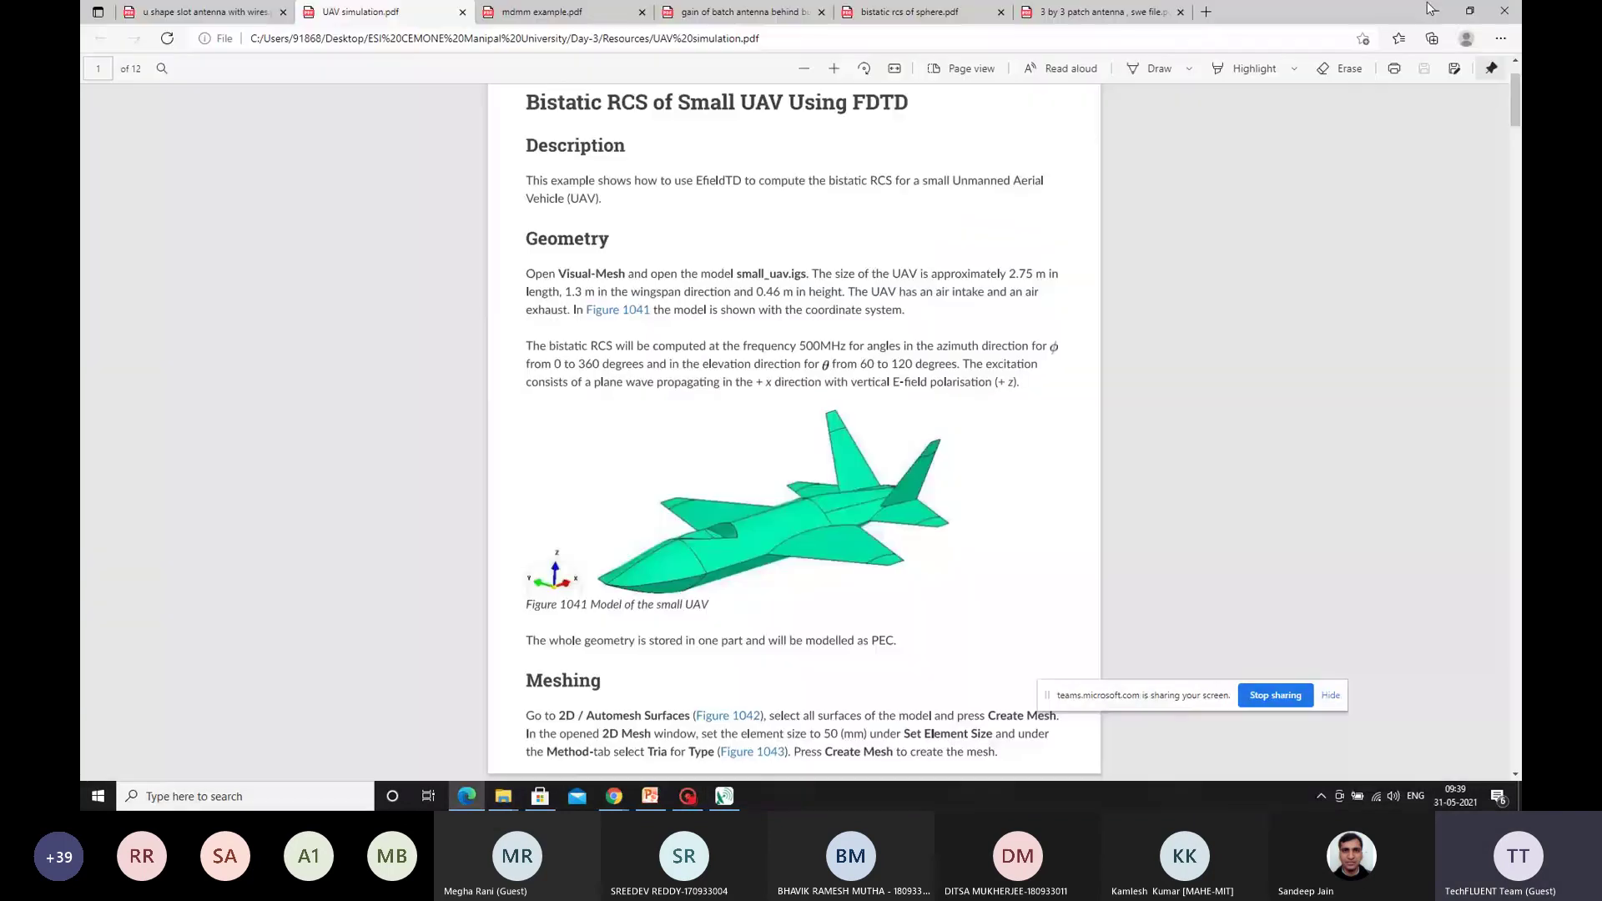
click(1469, 10)
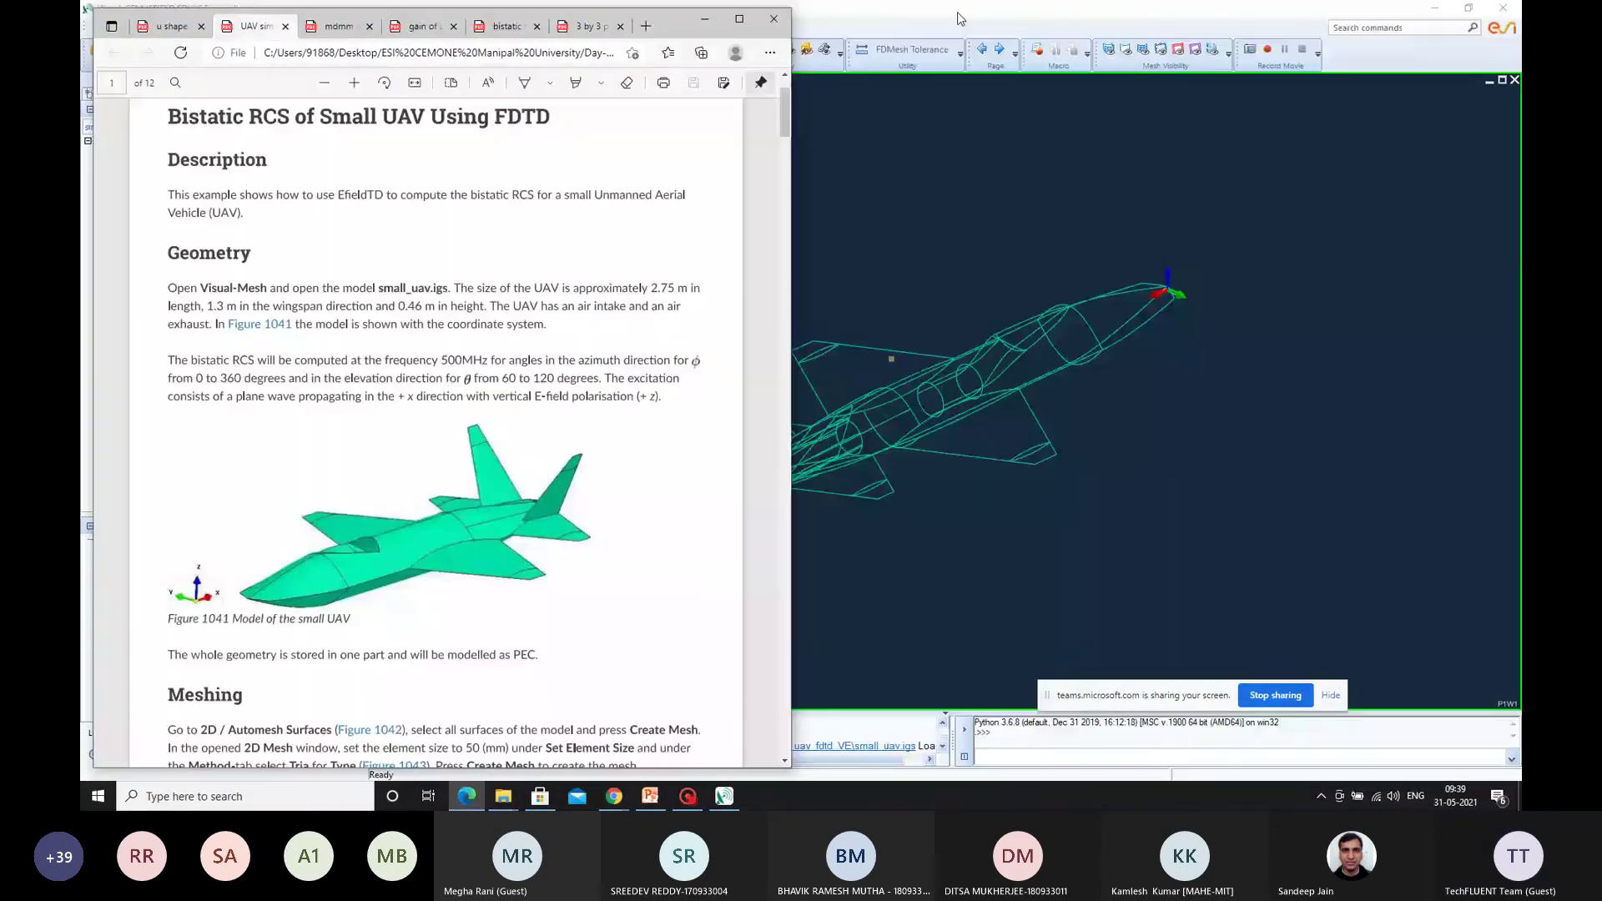
double_click(958, 12)
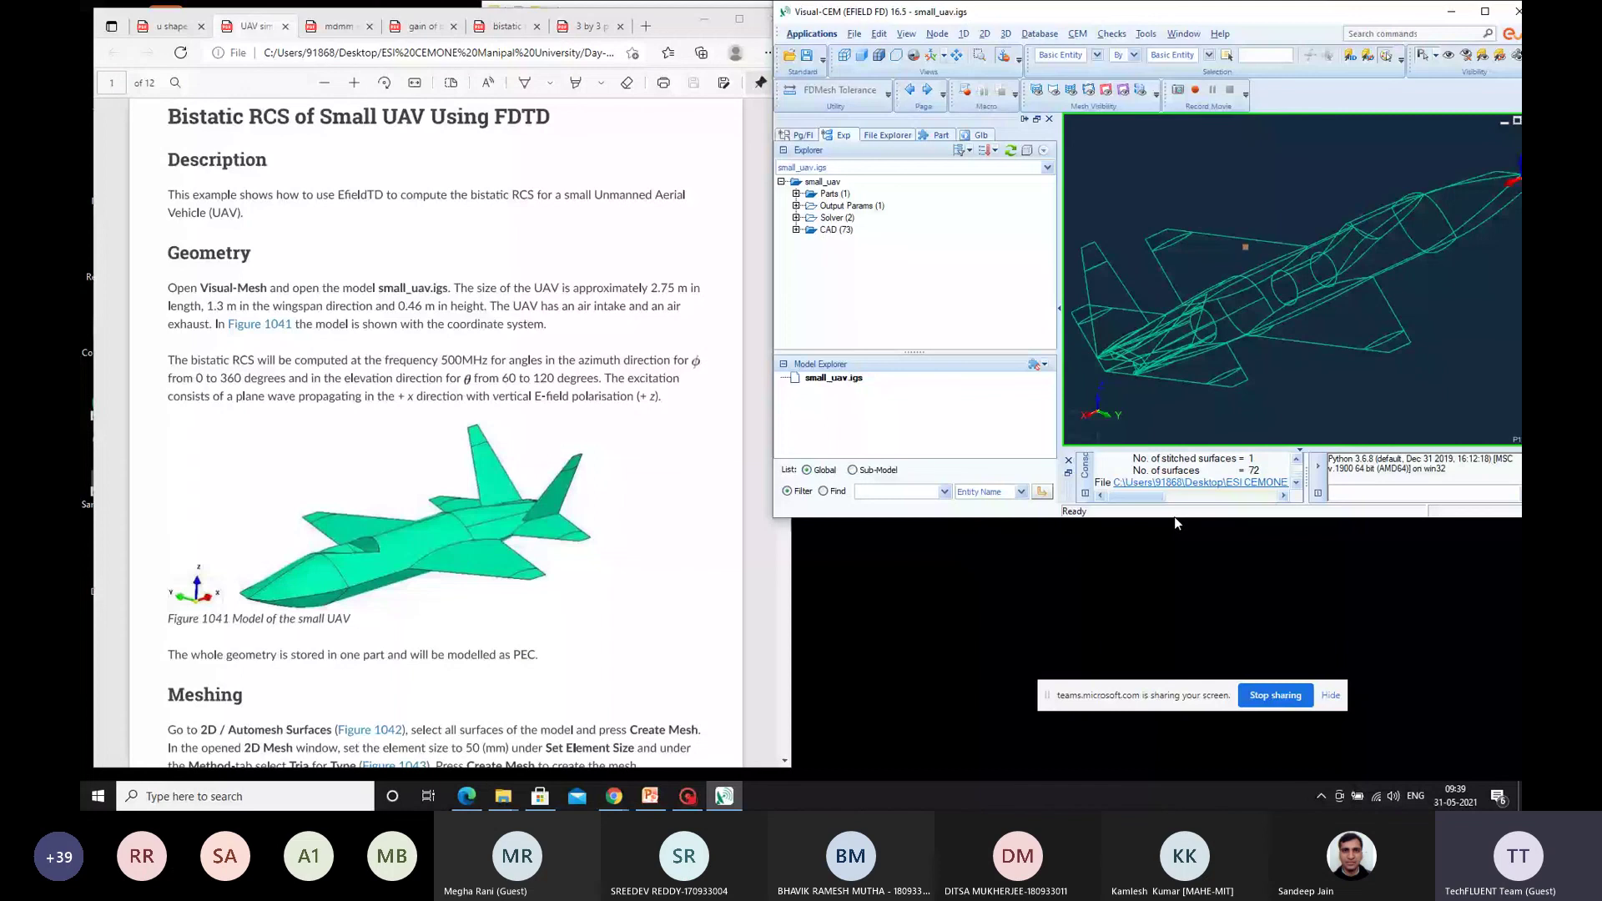
drag(1174, 517, 1187, 769)
click(667, 27)
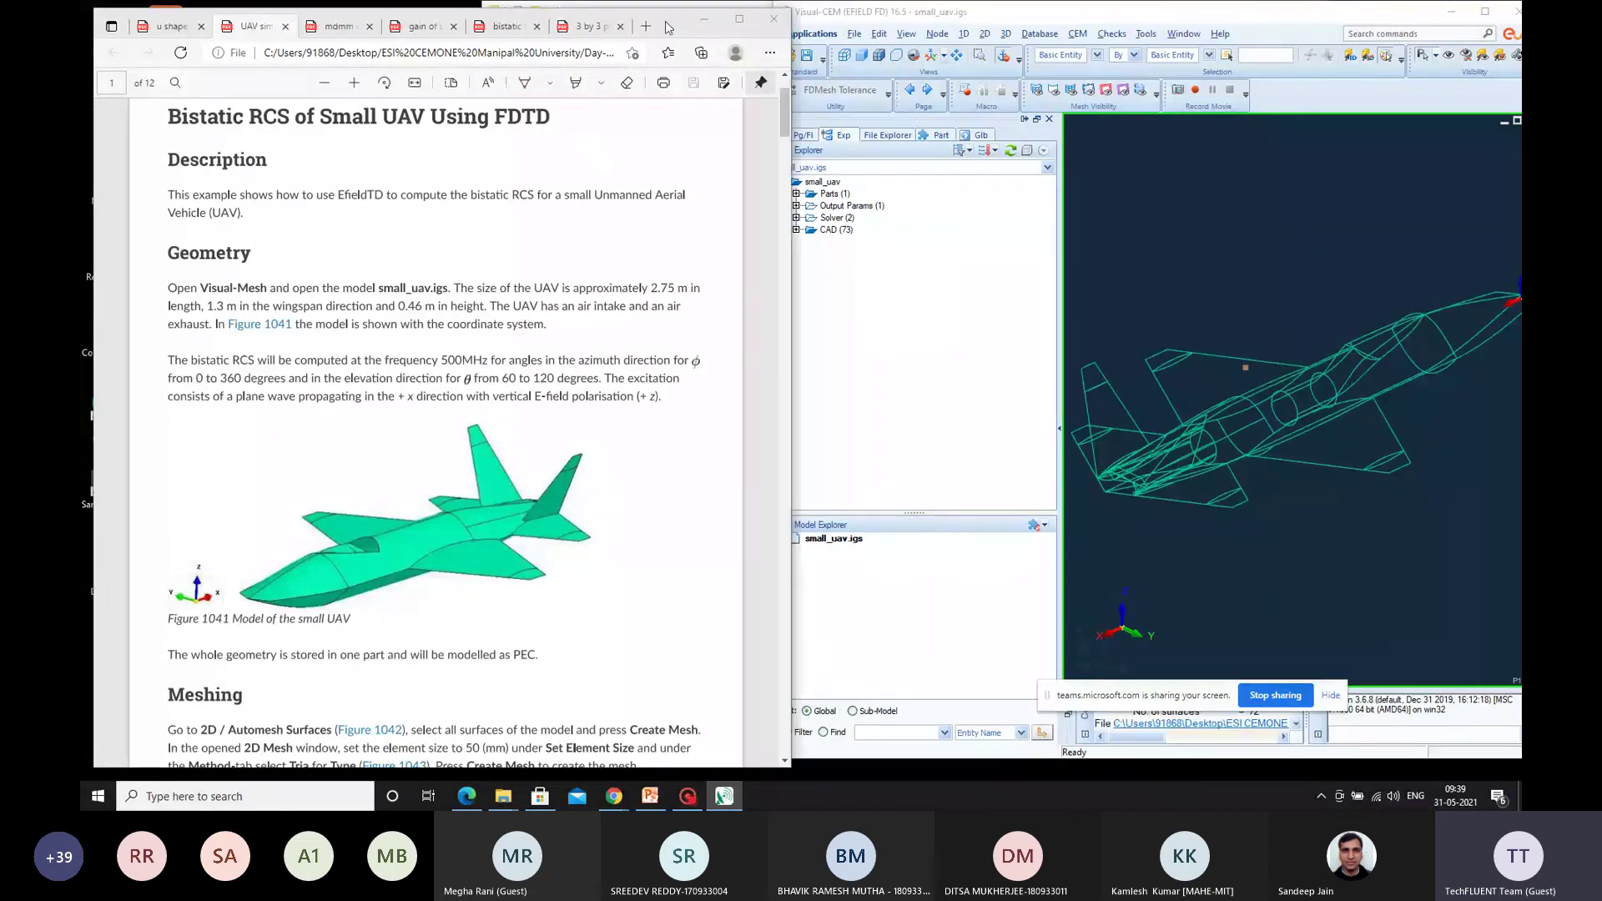